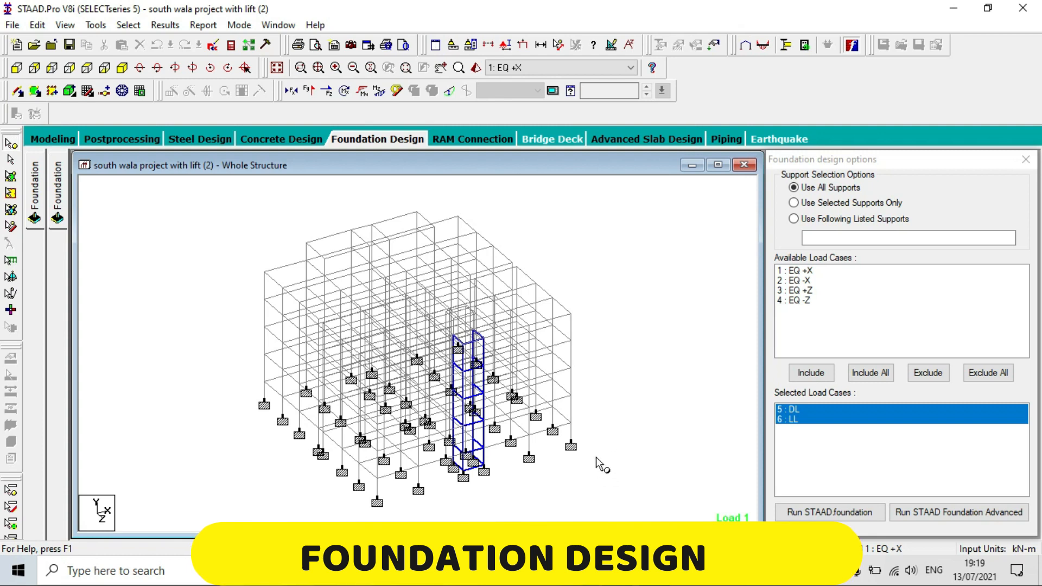
# Switch to the STAAD.foundation project and examine the isolated footing layout in the 3D geometry view.
pyautogui.moveTo(616, 572)
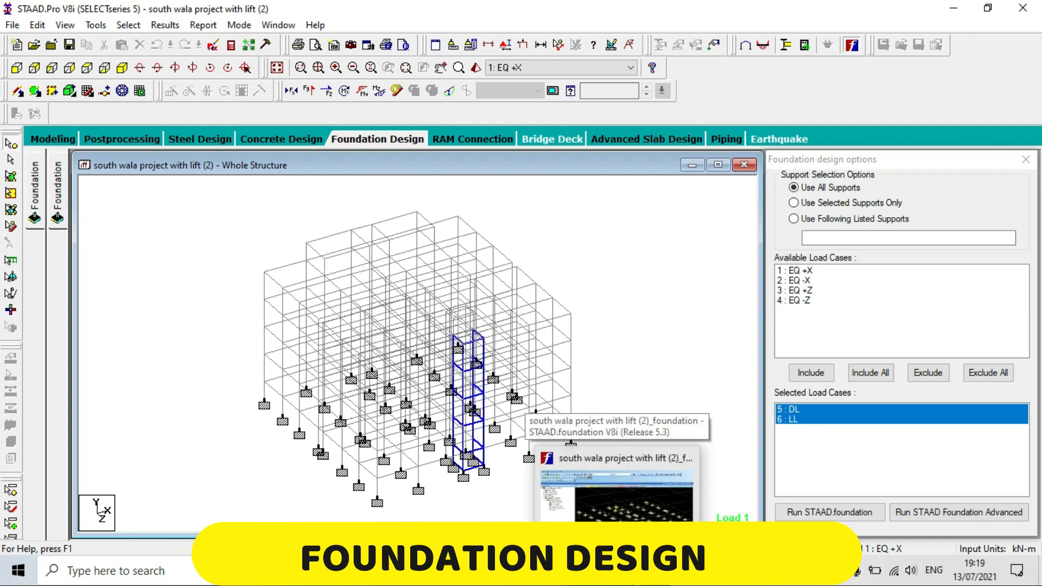
pyautogui.click(605, 517)
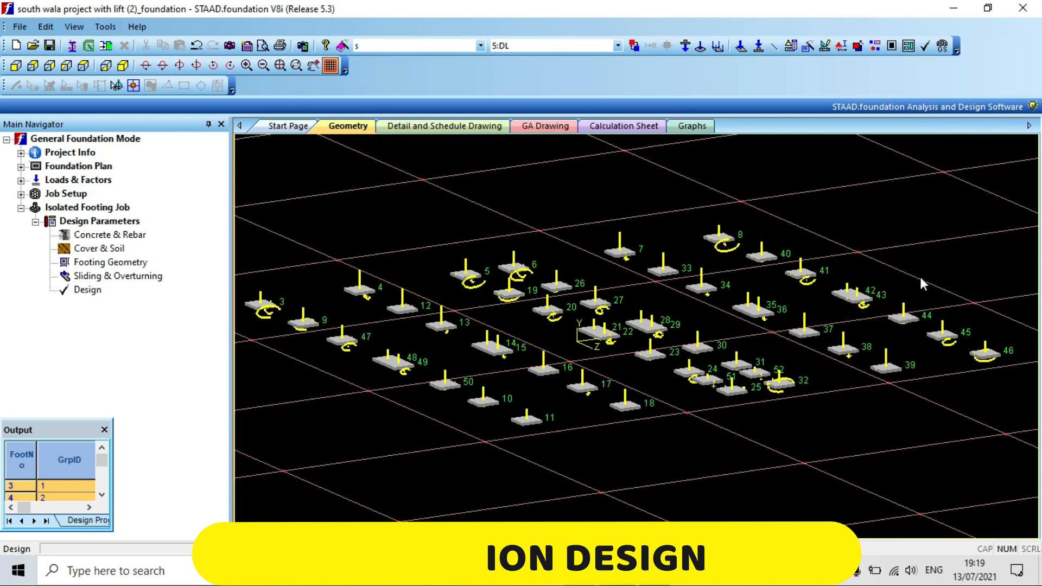
pyautogui.scroll(3, 614, 294)
pyautogui.scroll(-2, 691, 332)
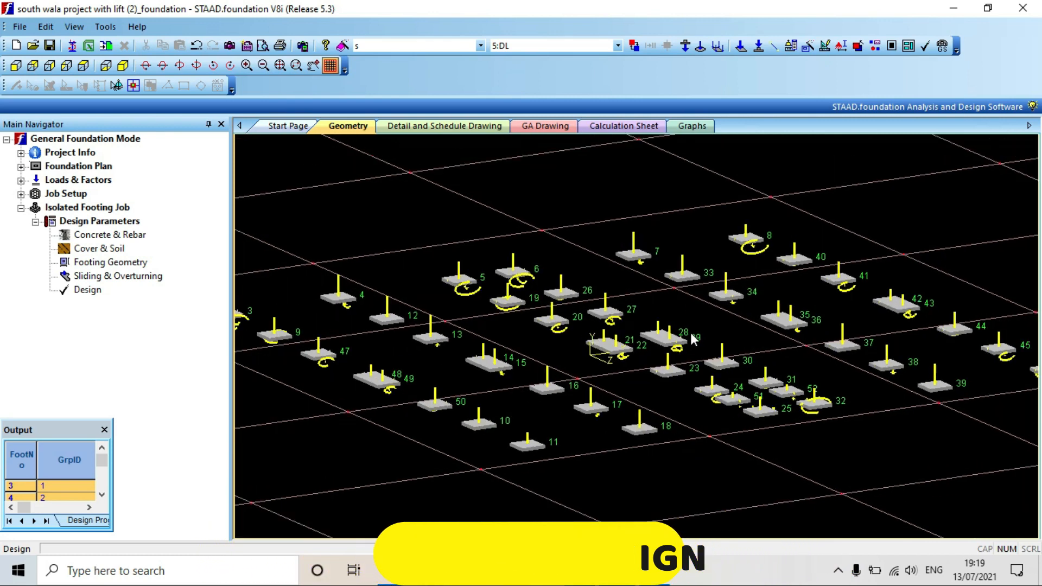
pyautogui.scroll(-1, 690, 332)
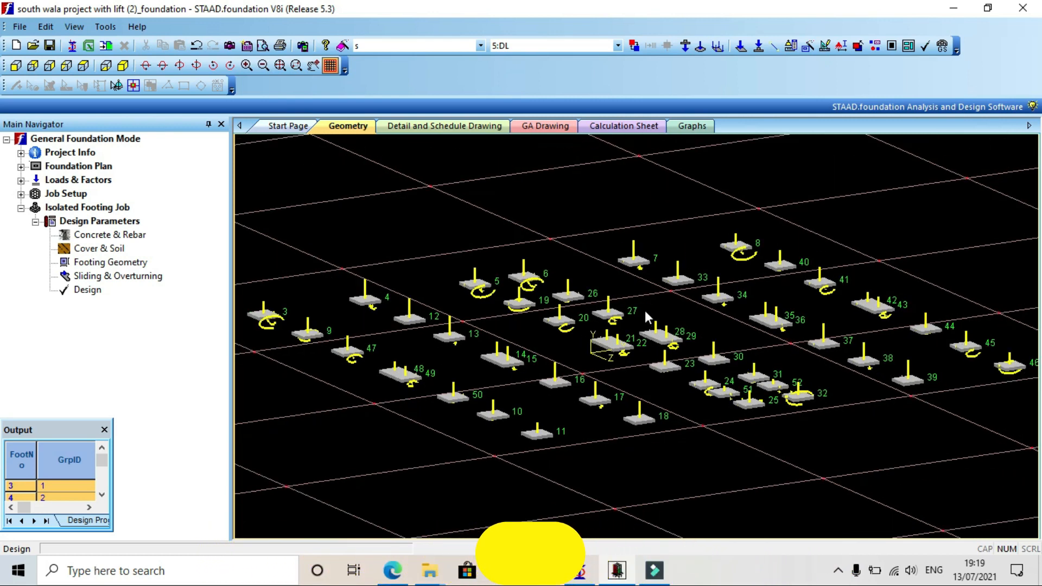
# Open the general arrangement drawing and examine the footing plan across all grid rows.
pyautogui.click(525, 128)
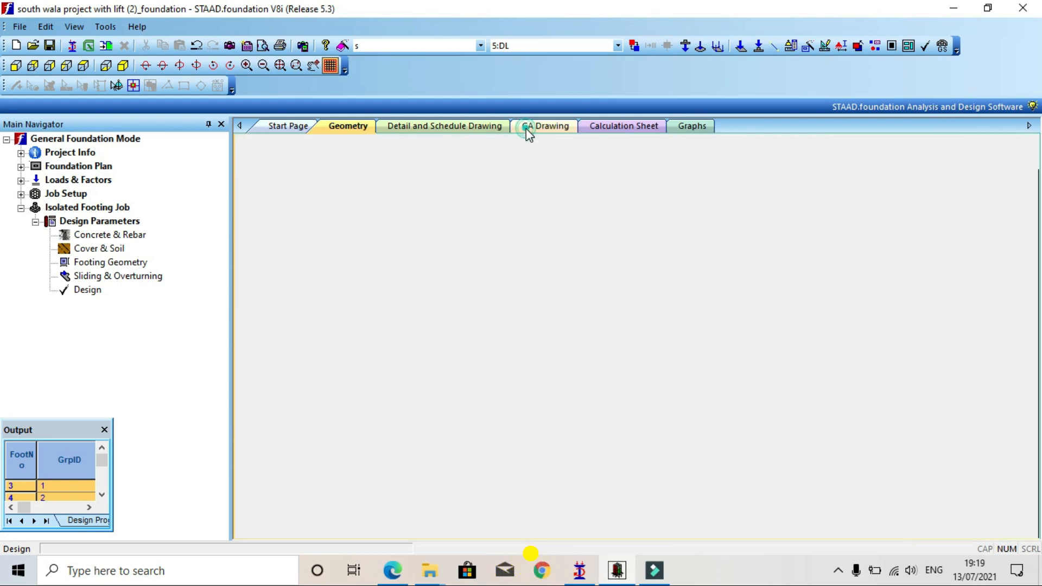
pyautogui.scroll(1, 676, 356)
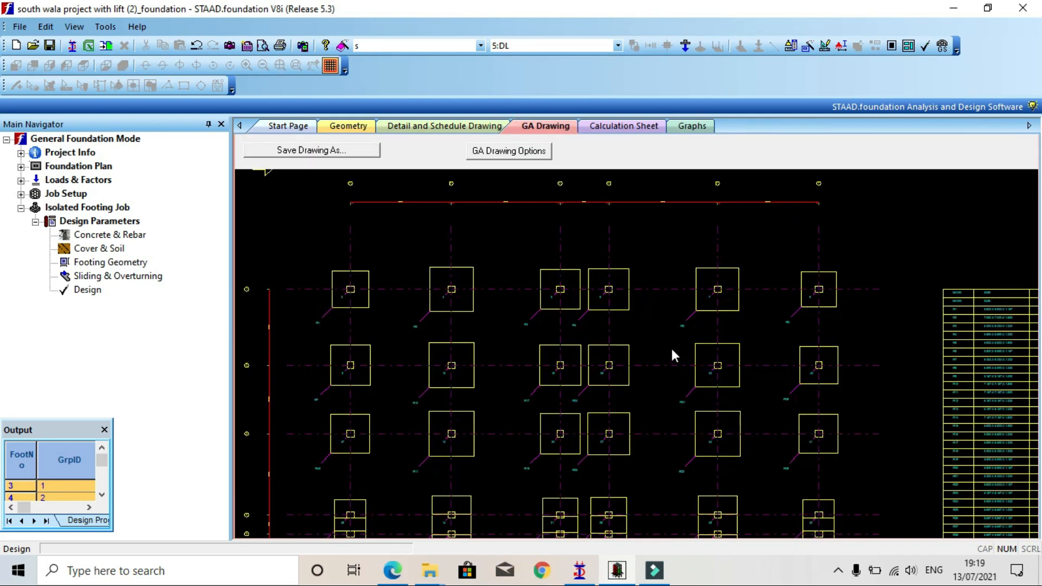
pyautogui.scroll(-1, 673, 355)
pyautogui.moveTo(689, 373); pyautogui.dragTo(685, 285, button='middle')
pyautogui.scroll(1, 671, 316)
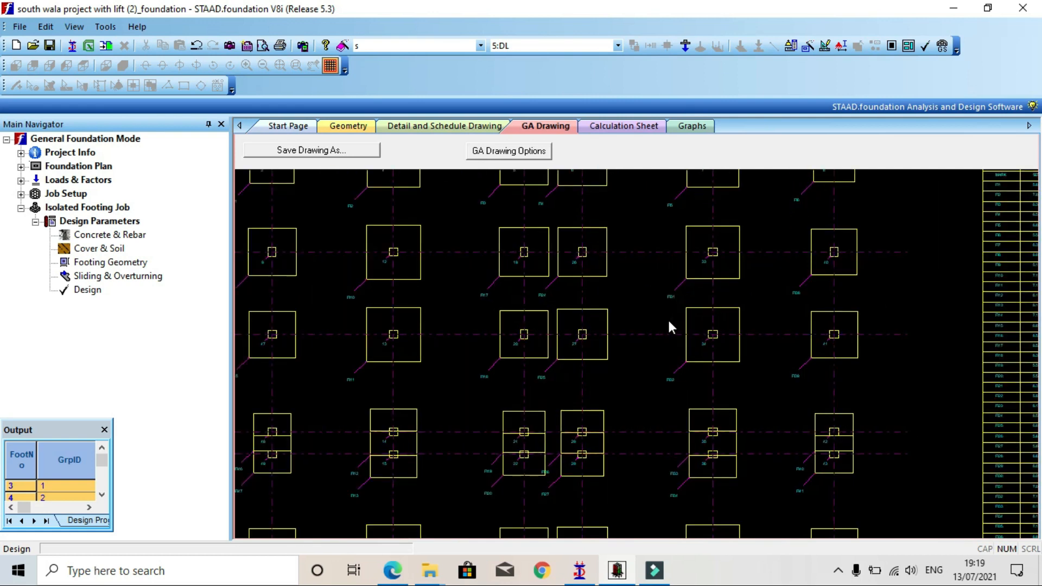
pyautogui.scroll(-2, 668, 318)
pyautogui.moveTo(668, 389); pyautogui.dragTo(671, 325, button='middle')
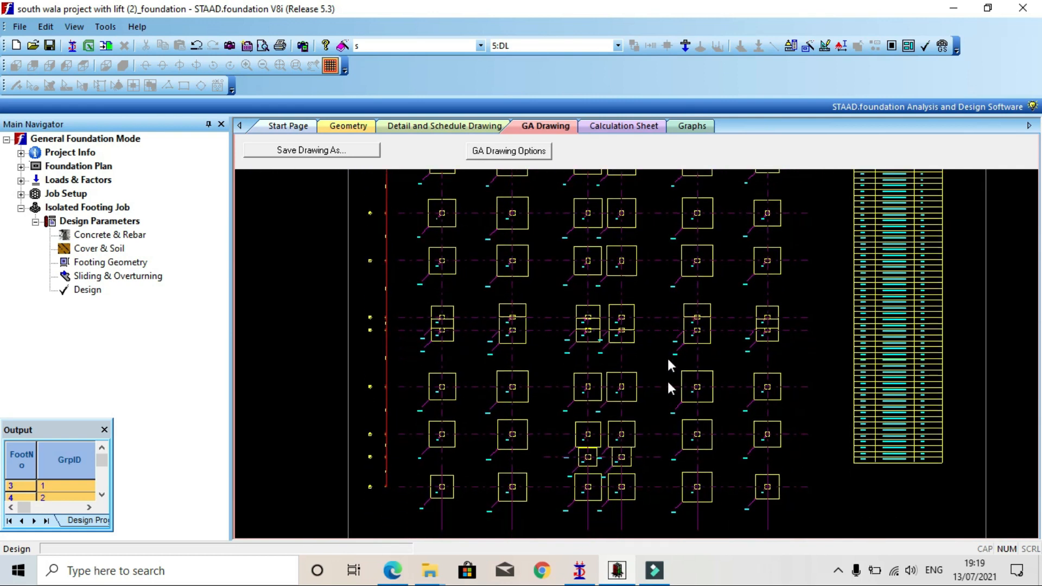
pyautogui.moveTo(665, 411); pyautogui.dragTo(659, 375, button='middle')
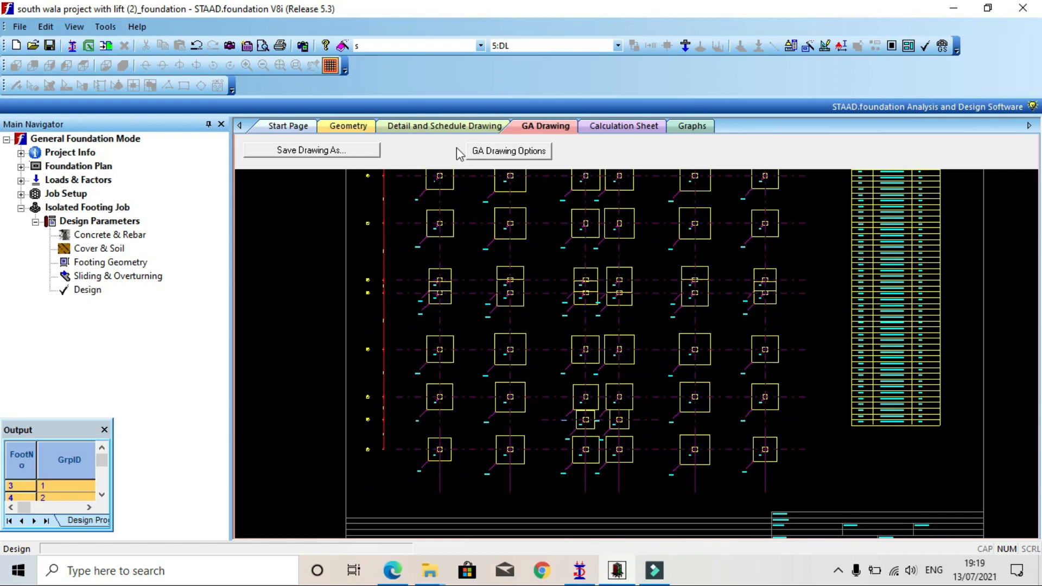
# Open the footing schedule drawing and examine its layout and schedule table.
pyautogui.click(466, 126)
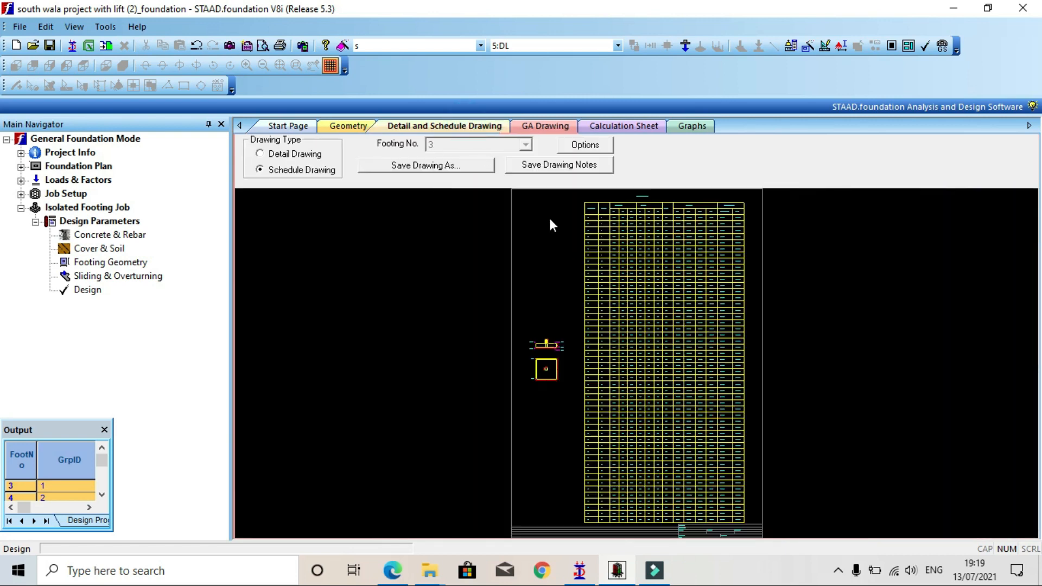
pyautogui.scroll(-4, 552, 341)
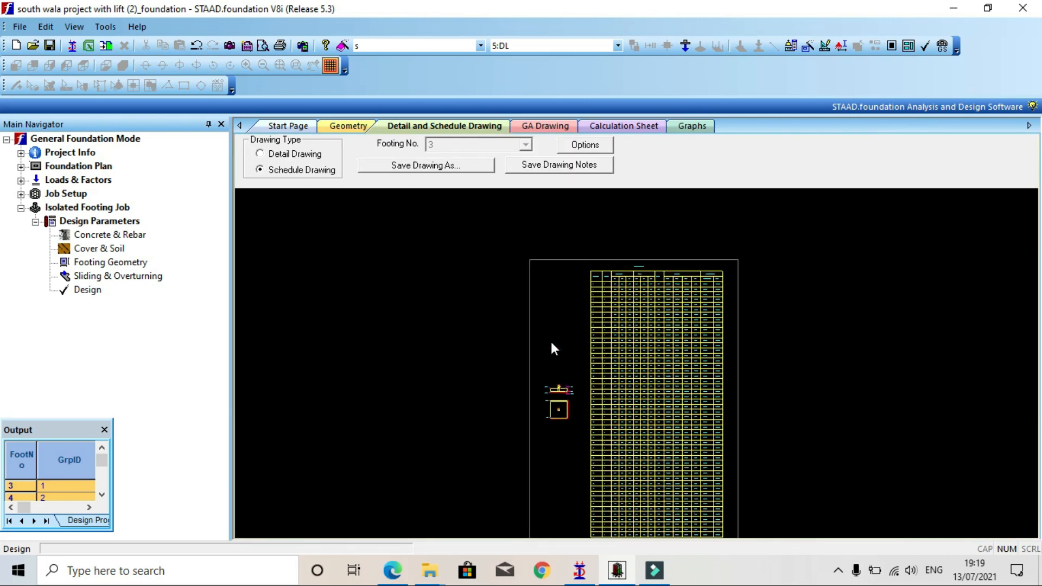
pyautogui.scroll(3, 551, 340)
pyautogui.scroll(4, 554, 400)
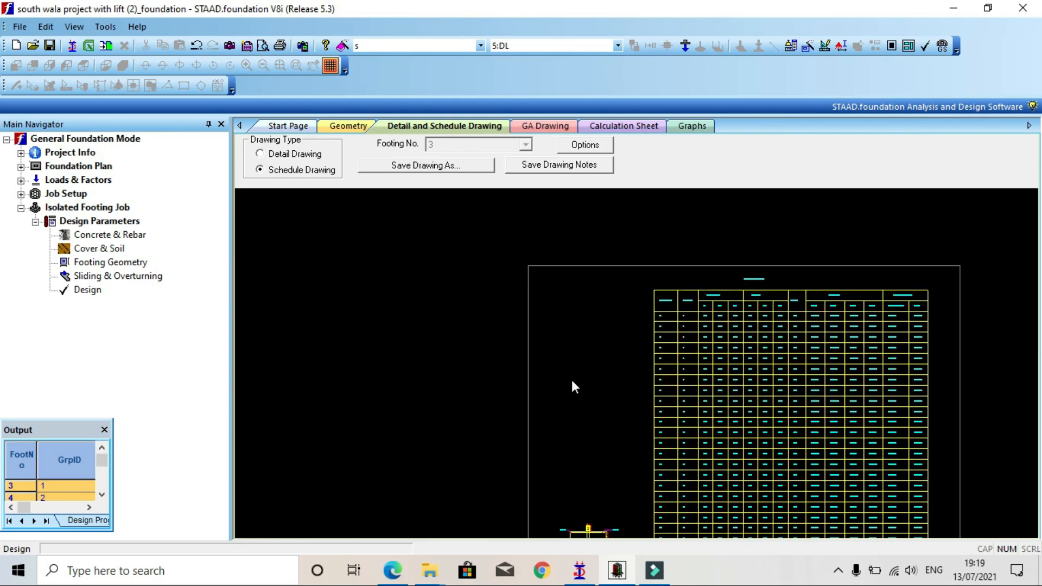
pyautogui.scroll(2, 594, 480)
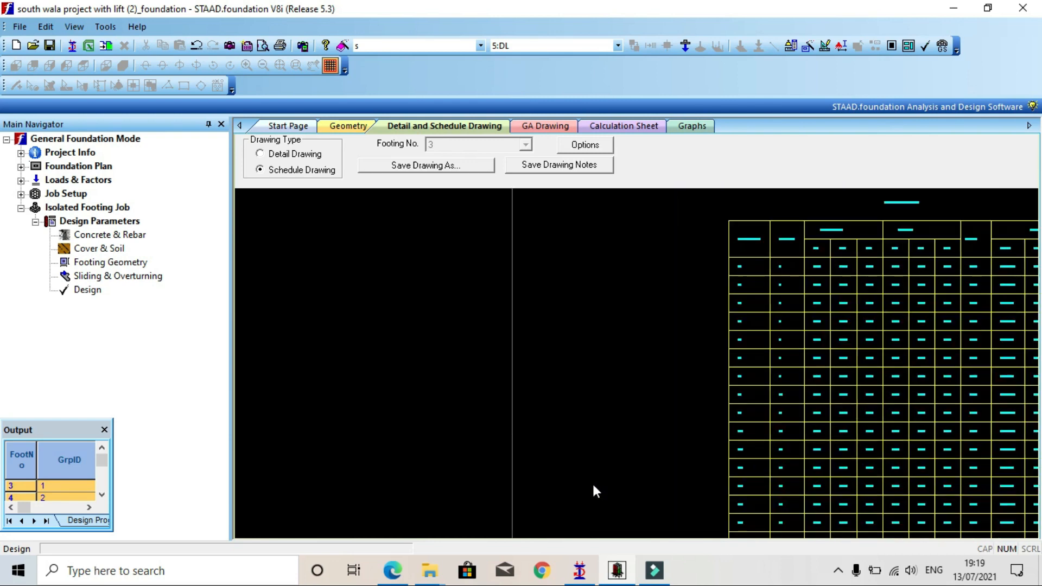
pyautogui.scroll(-2, 672, 395)
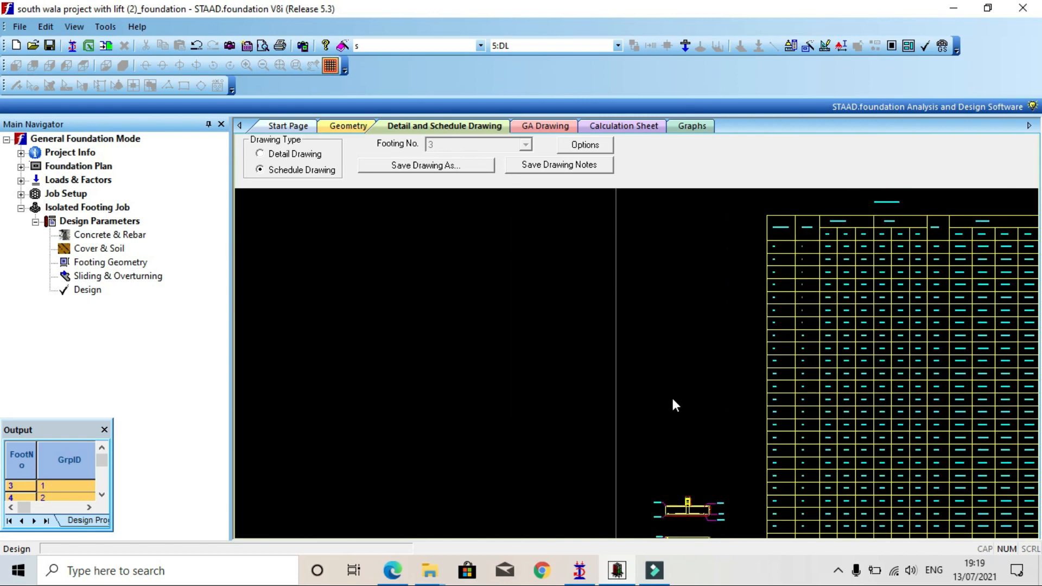
pyautogui.scroll(-1, 693, 525)
pyautogui.scroll(1, 670, 445)
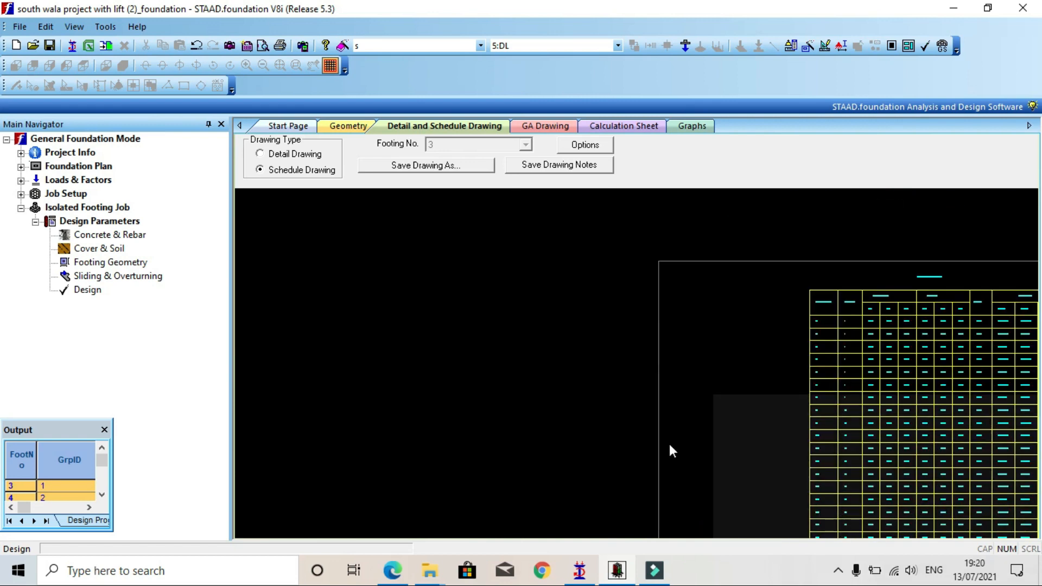
# Examine the footing section and plan in the schedule drawing, including the reinforcement and cover labels.
pyautogui.scroll(3, 739, 350)
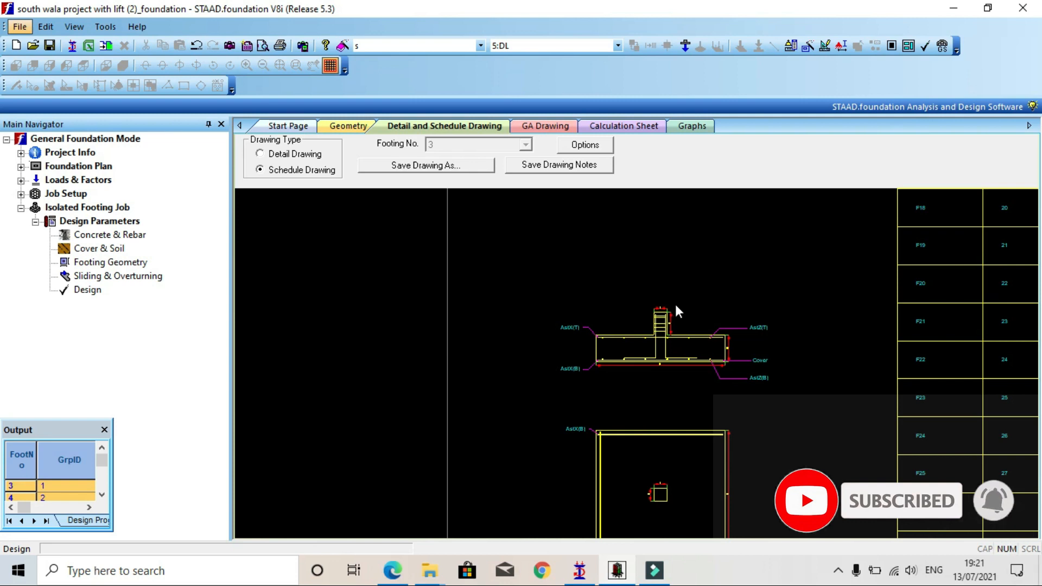
pyautogui.scroll(2, 674, 305)
pyautogui.moveTo(853, 408); pyautogui.dragTo(808, 327, button='middle')
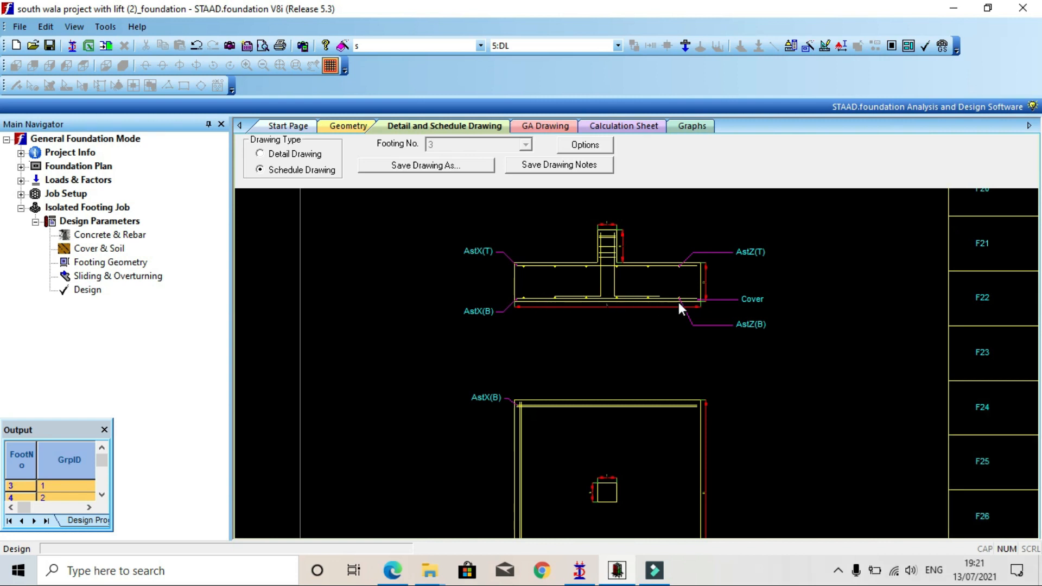
pyautogui.scroll(1, 810, 369)
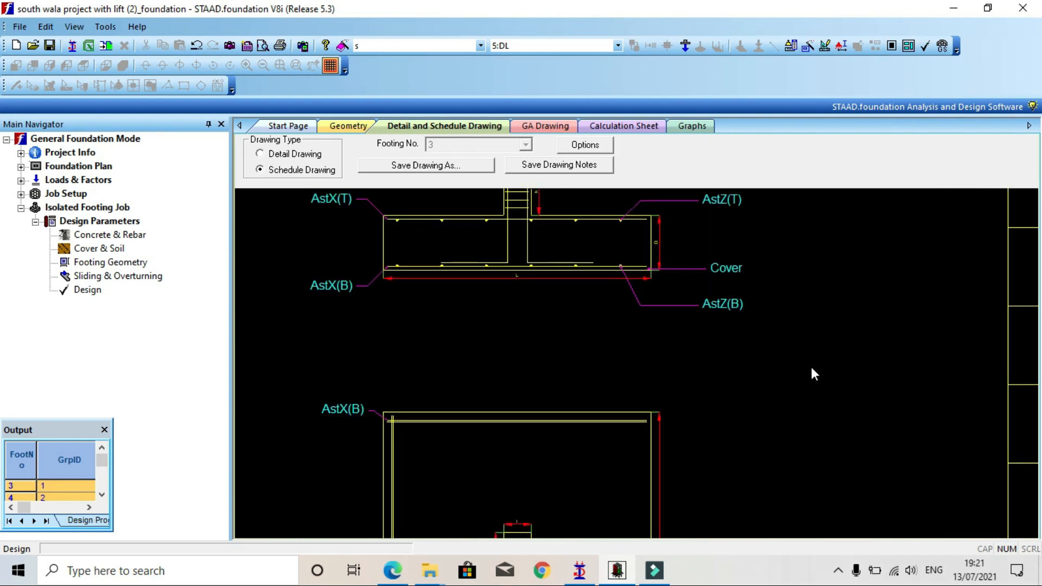
pyautogui.scroll(-4, 812, 365)
pyautogui.moveTo(851, 373); pyautogui.dragTo(660, 377, button='middle')
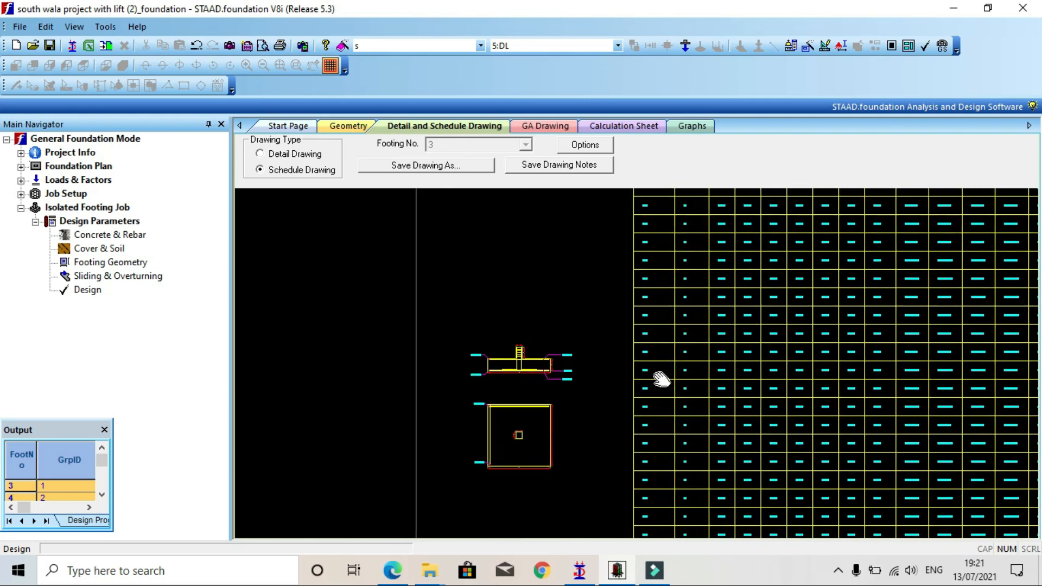
# Open the calculation sheet and examine the load combinations, soil properties, and sliding and overturning data.
pyautogui.click(624, 126)
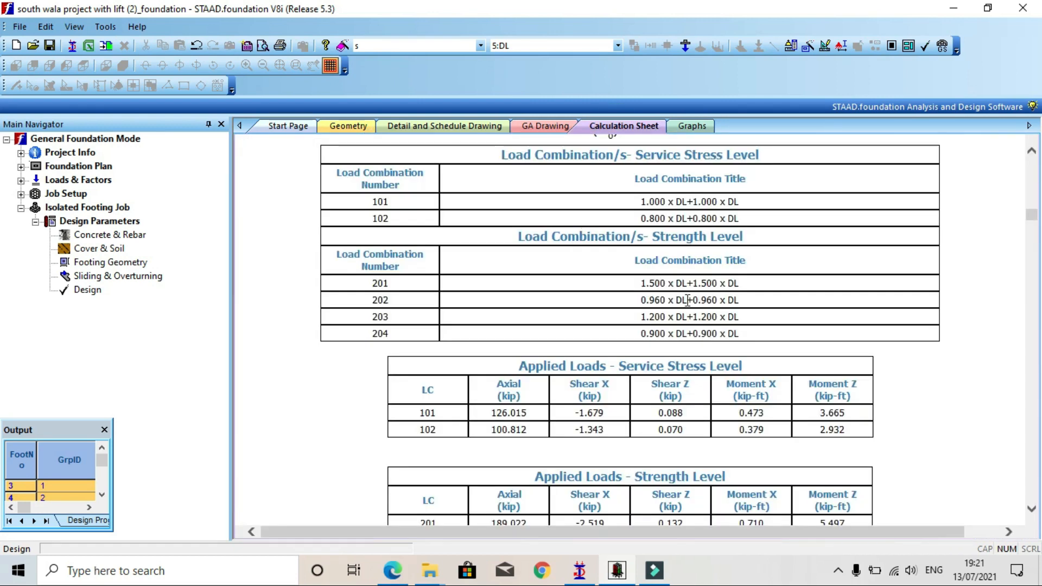
pyautogui.scroll(-1, 807, 304)
pyautogui.scroll(3, 806, 303)
pyautogui.scroll(4, 743, 292)
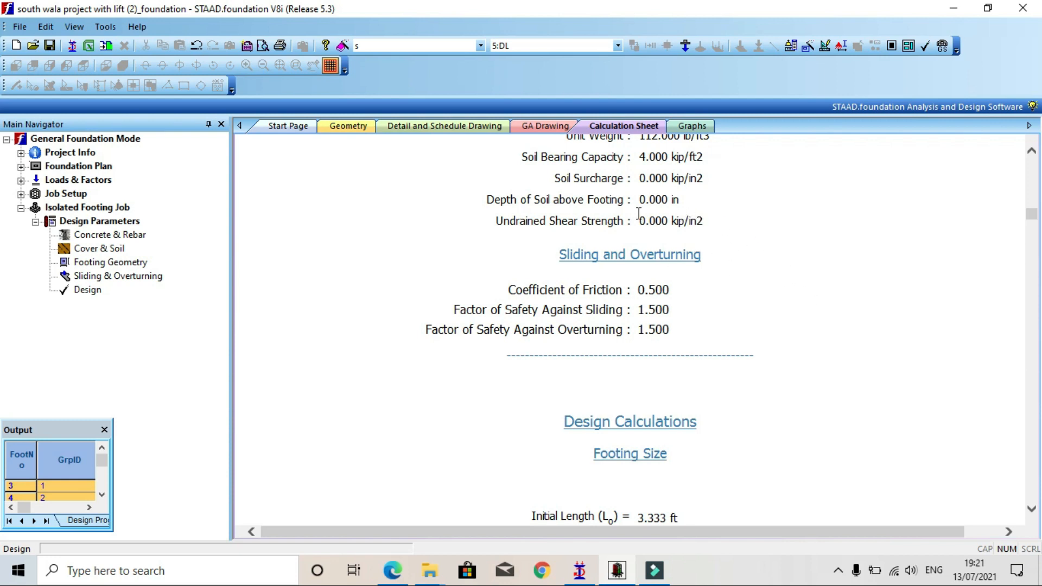
pyautogui.scroll(1, 659, 201)
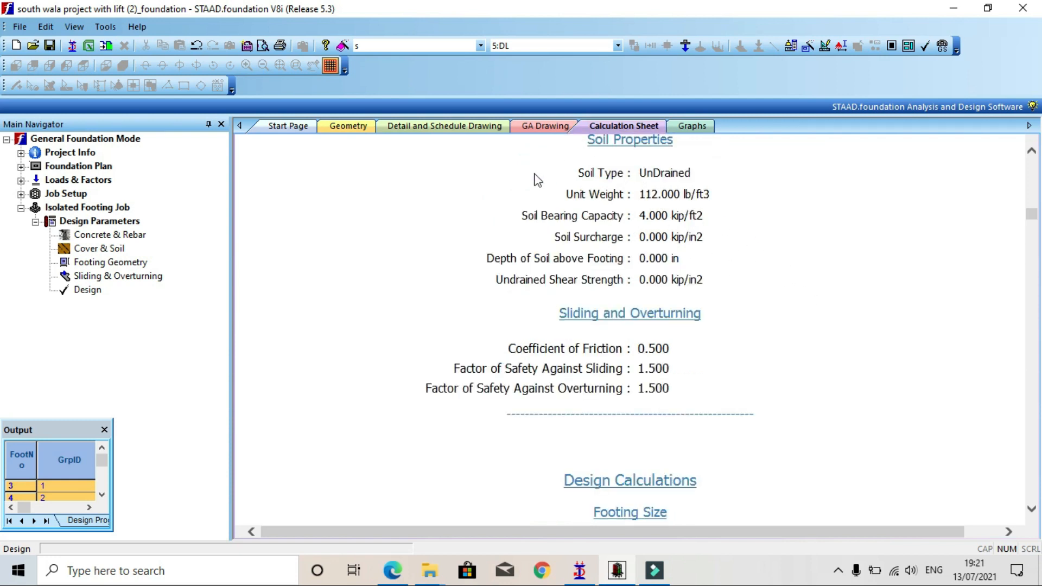
# Switch to STAAD.Pro and put the whole structure into Modeling mode.
pyautogui.click(579, 569)
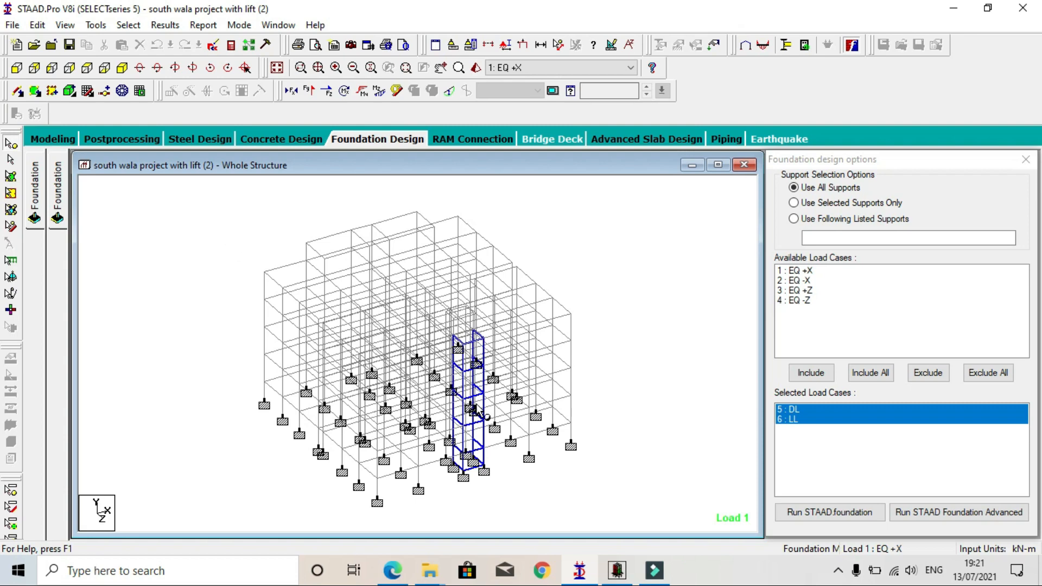
pyautogui.scroll(1, 476, 411)
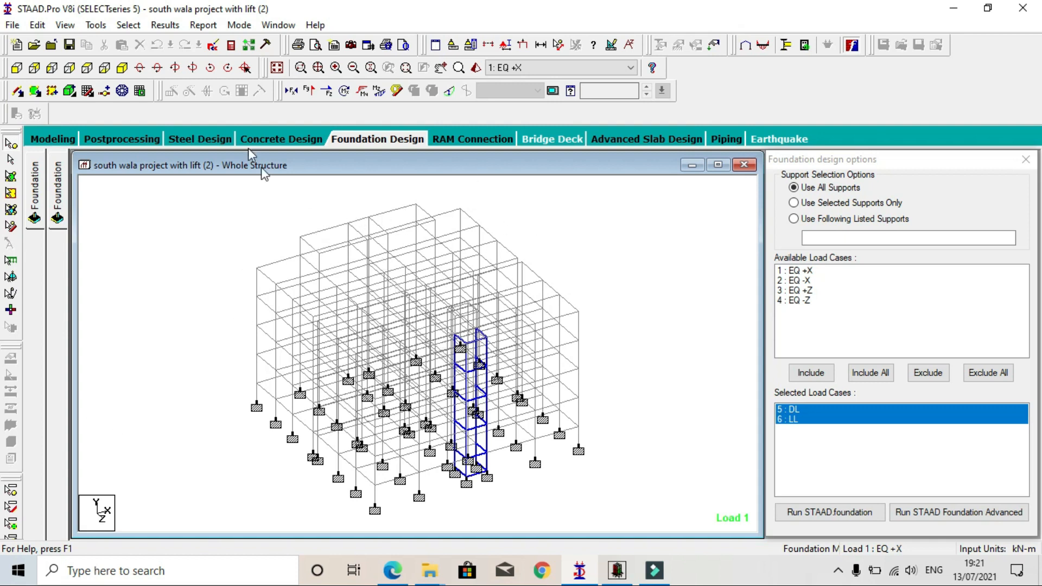
pyautogui.click(73, 137)
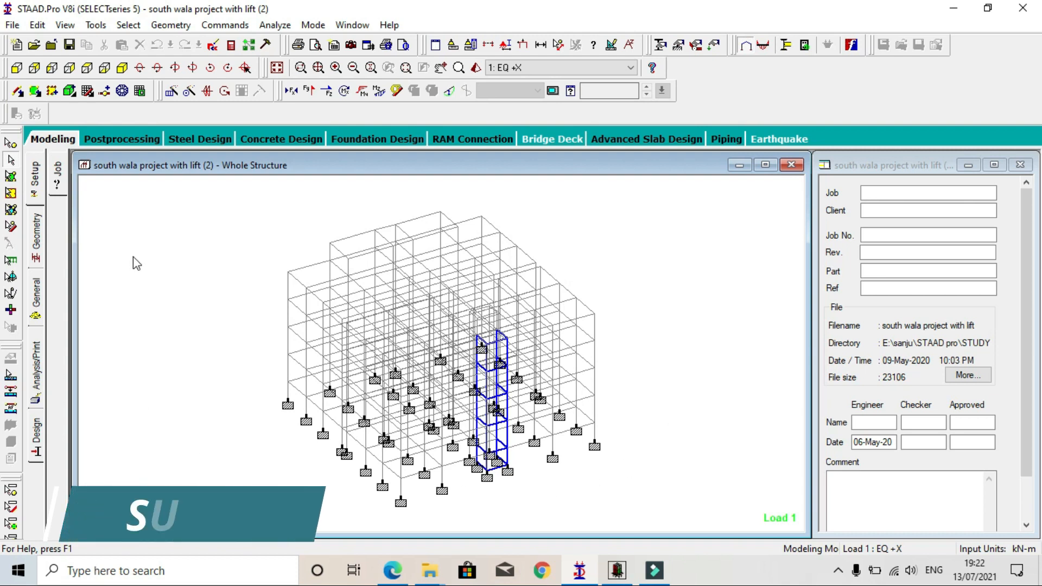
# Enter Foundation Design mode and include load cases 5: DL and 6: LL in the selected load cases.
pyautogui.click(374, 135)
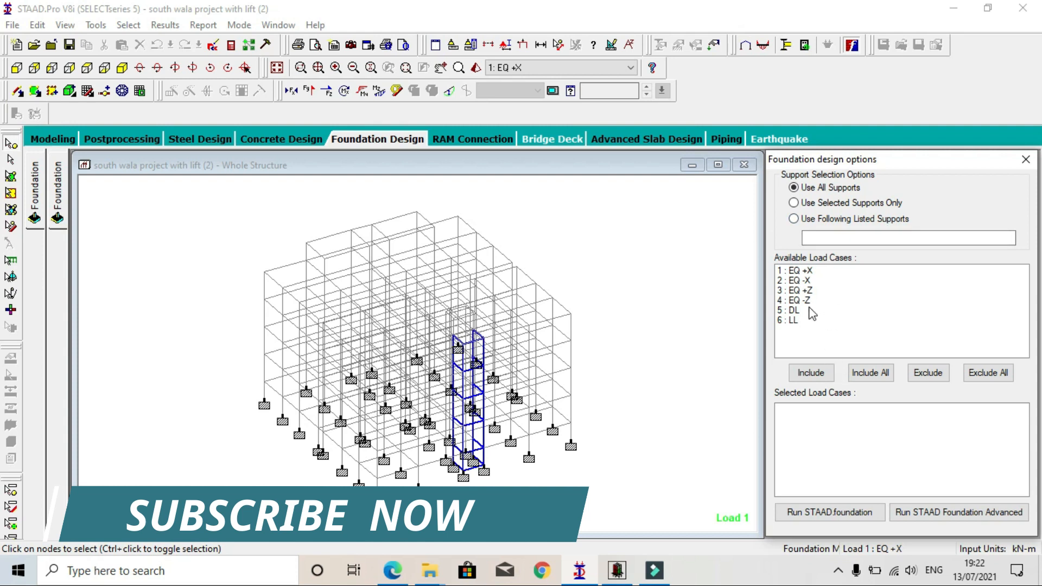
pyautogui.moveTo(803, 311); pyautogui.dragTo(832, 340)
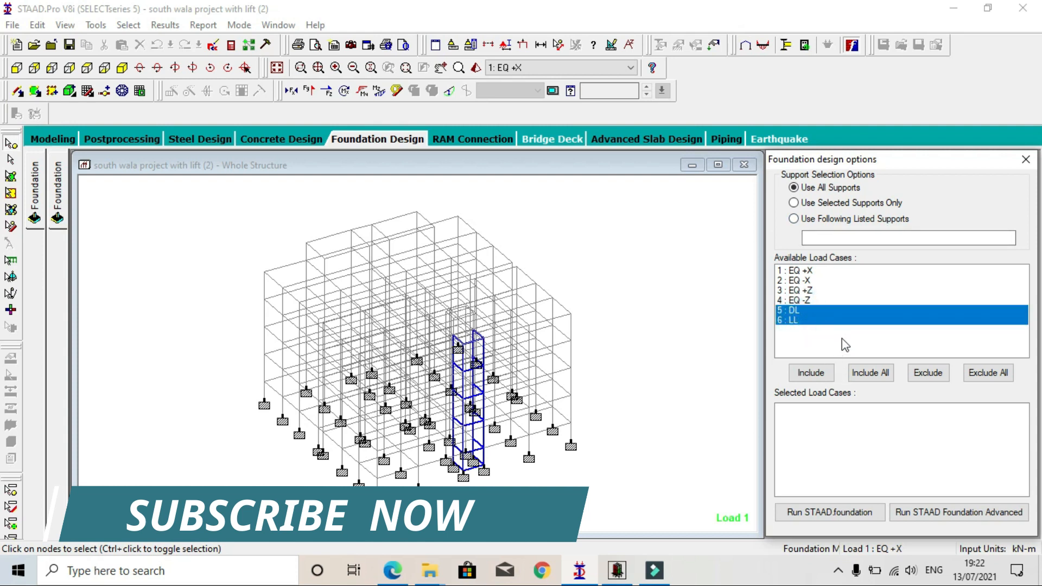
pyautogui.click(833, 376)
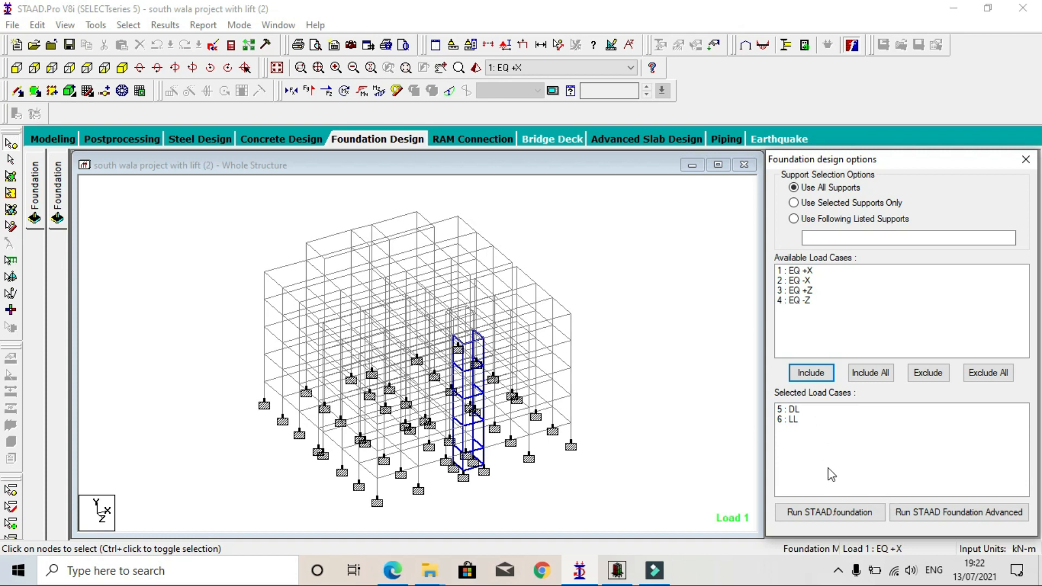
# Try to run STAAD.foundation for all supports with the DL and LL load cases, and dismiss the runtime error.
pyautogui.click(848, 512)
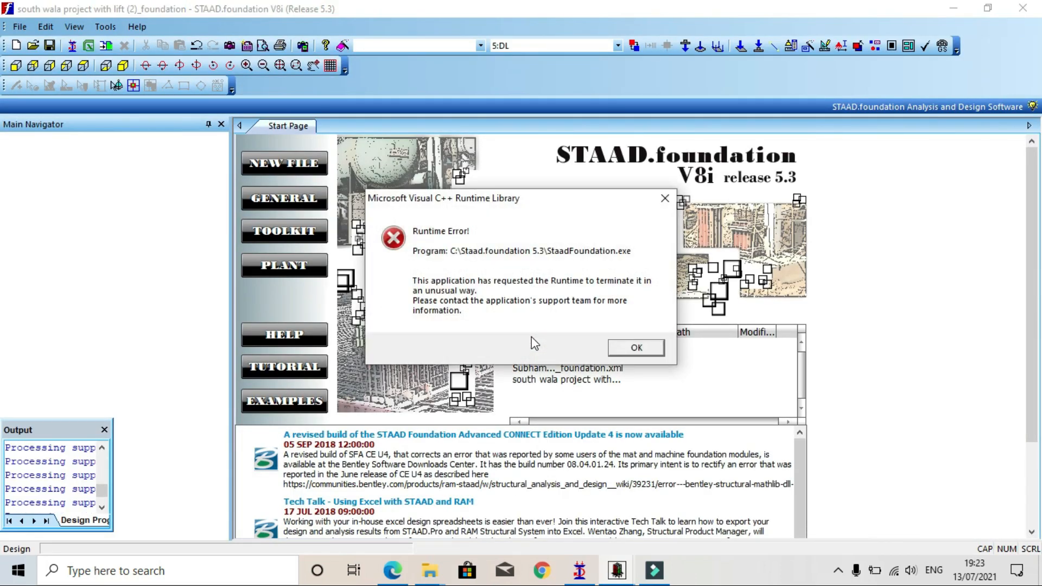
pyautogui.click(638, 348)
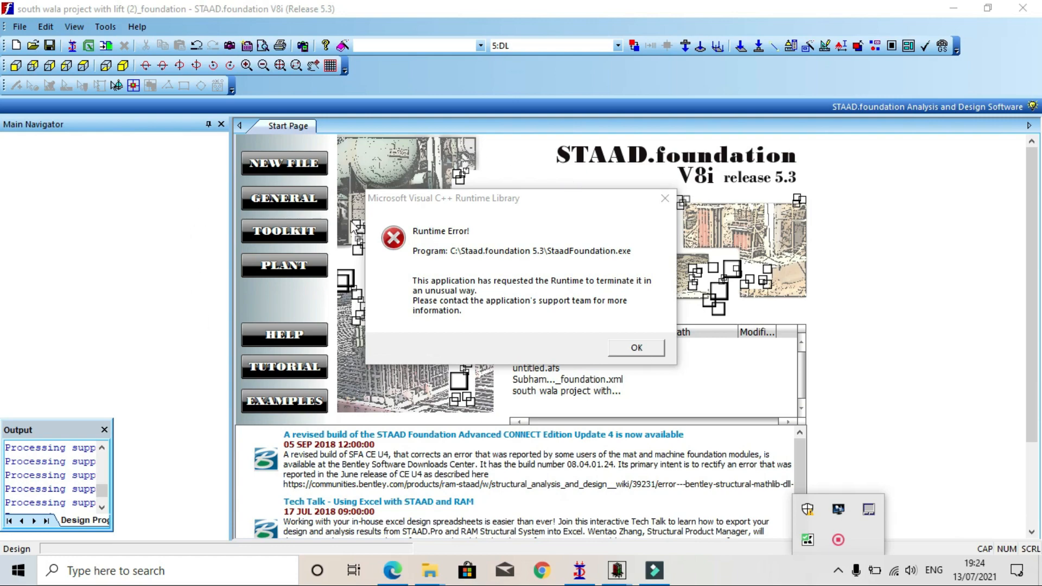
pyautogui.moveTo(619, 570)
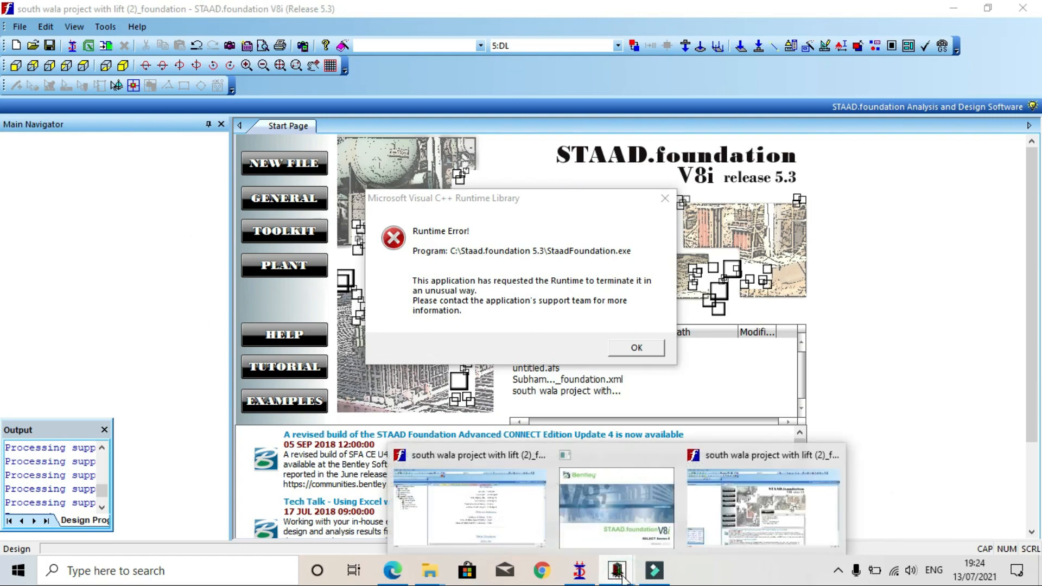
pyautogui.moveTo(649, 526)
pyautogui.moveTo(743, 496)
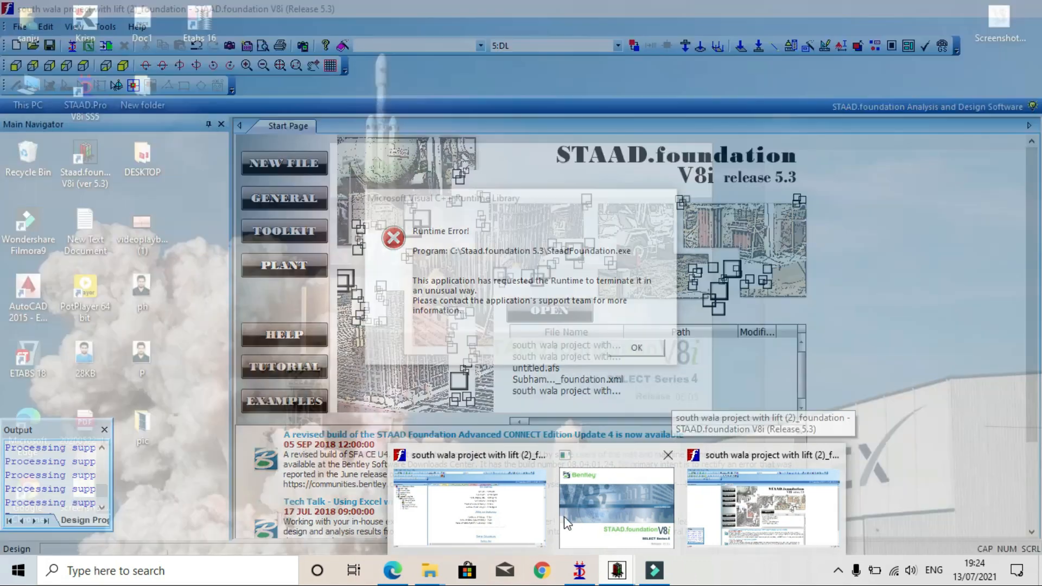
pyautogui.moveTo(515, 521)
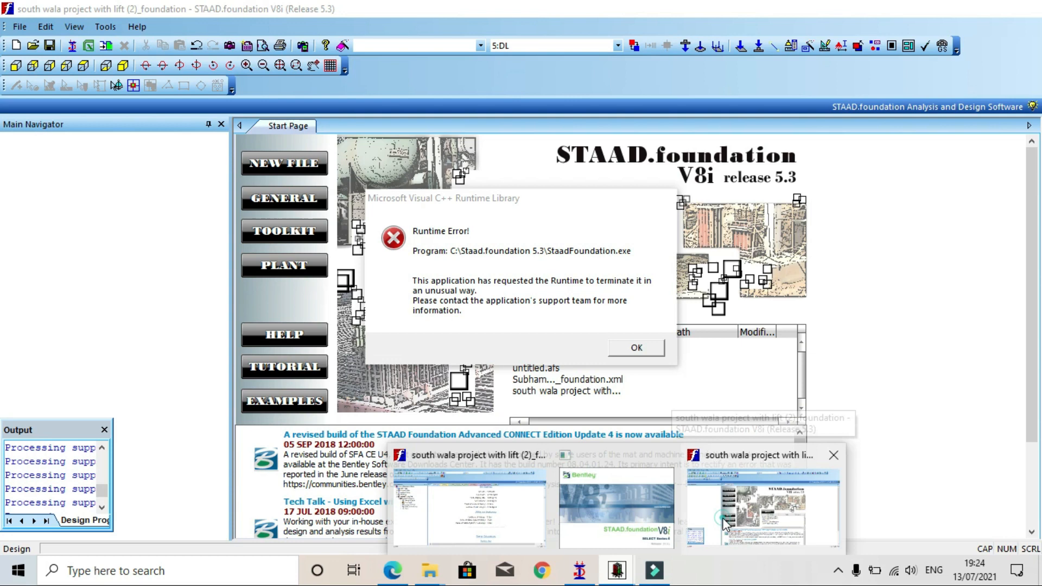
pyautogui.click(717, 518)
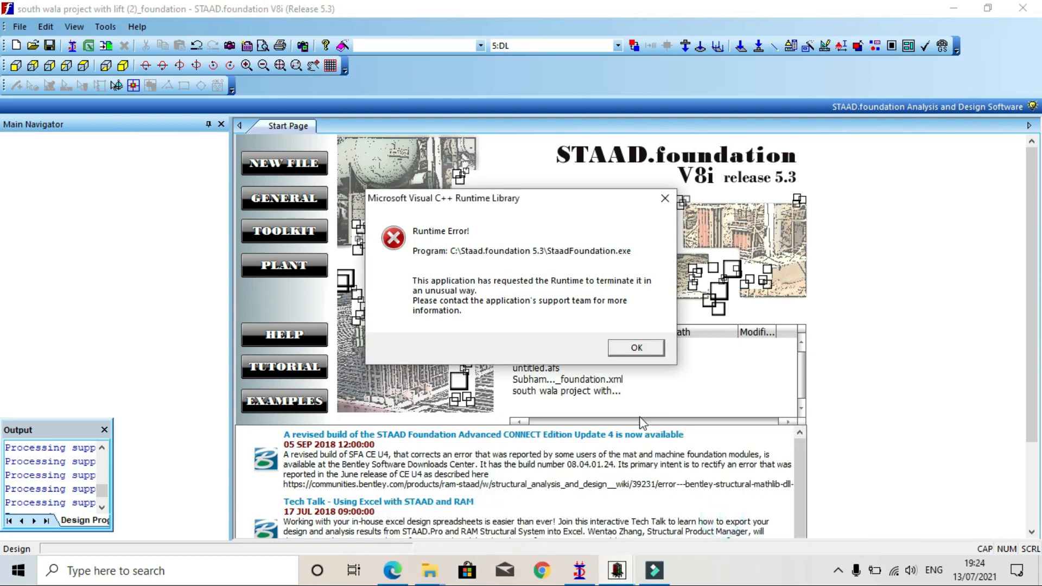
pyautogui.click(632, 349)
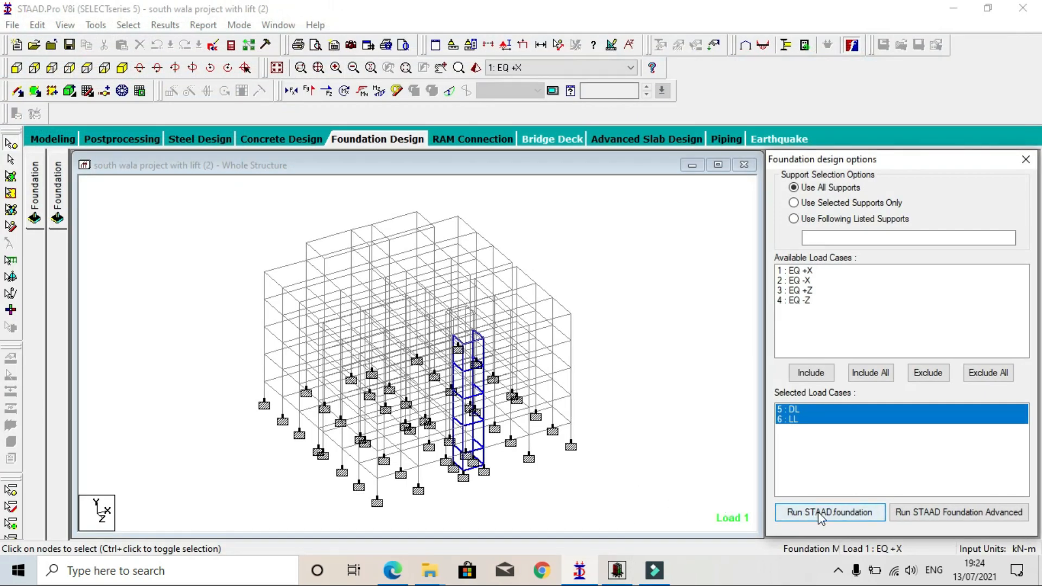
# Switch to the open STAAD.foundation project, decline the auto save, and view the GA drawing and the footing schedule drawing.
pyautogui.click(808, 514)
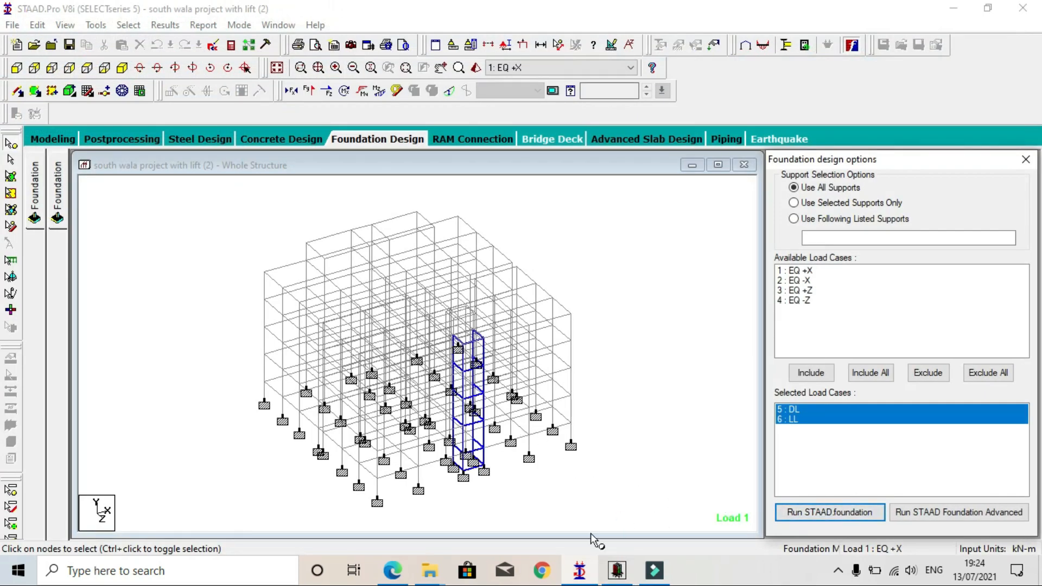
pyautogui.click(618, 571)
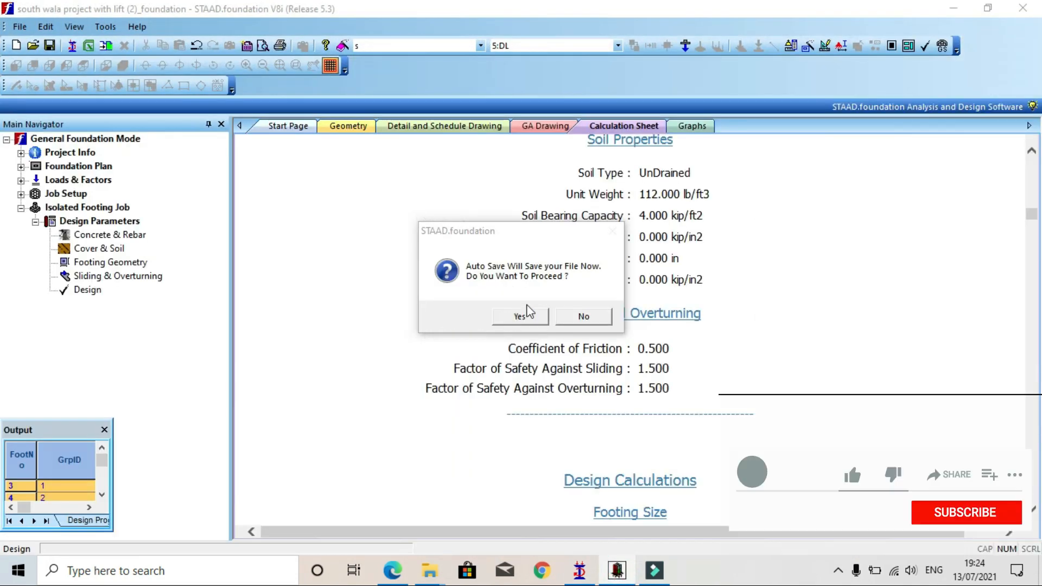
pyautogui.click(573, 316)
pyautogui.click(547, 126)
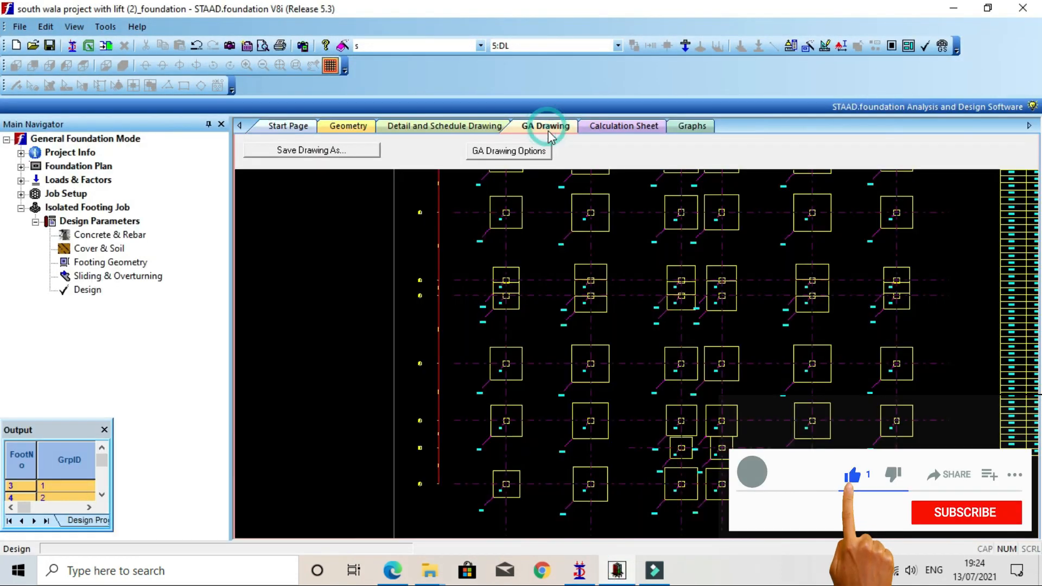
pyautogui.click(445, 126)
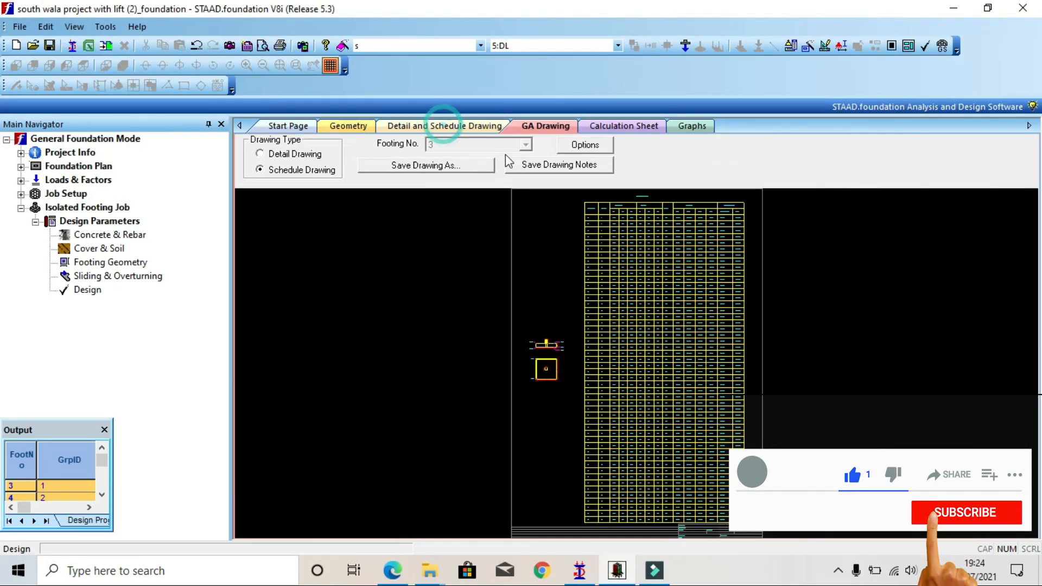
# Close the old foundation project without saving and run STAAD.foundation from STAAD.Pro for all supports with DL and LL, dismissing the general information form.
pyautogui.click(1023, 8)
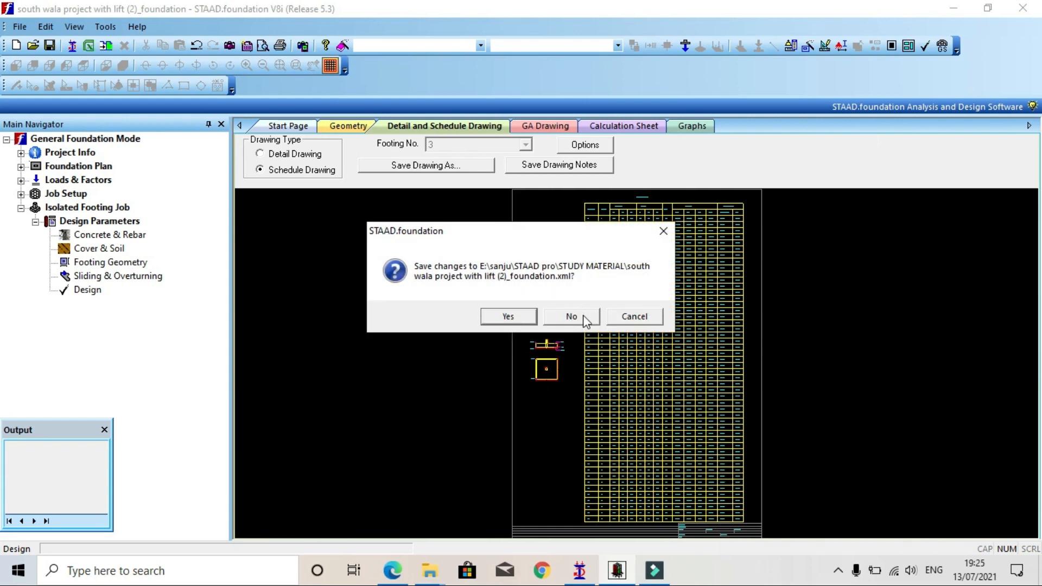
pyautogui.click(581, 314)
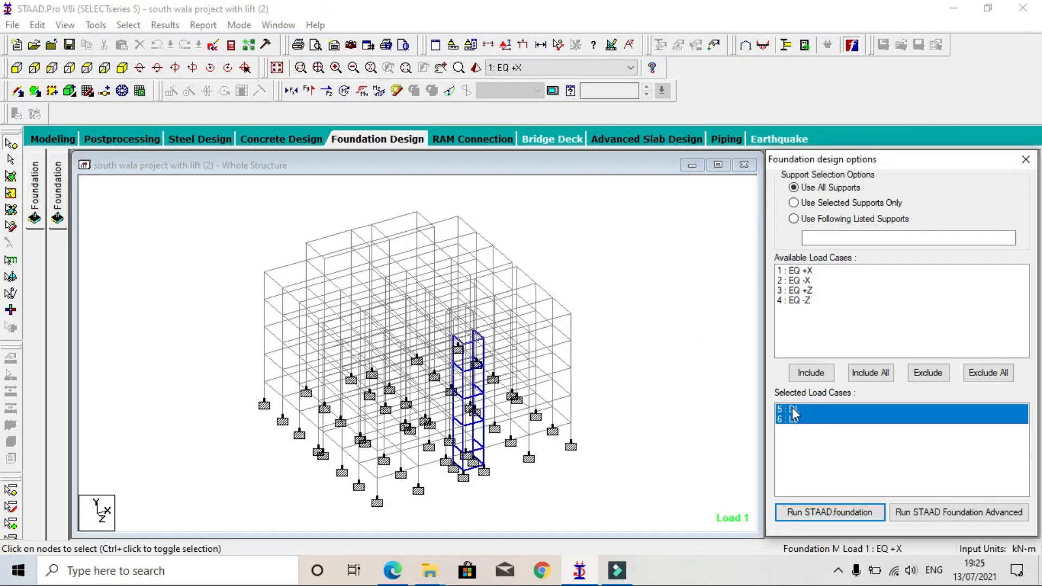
pyautogui.click(865, 517)
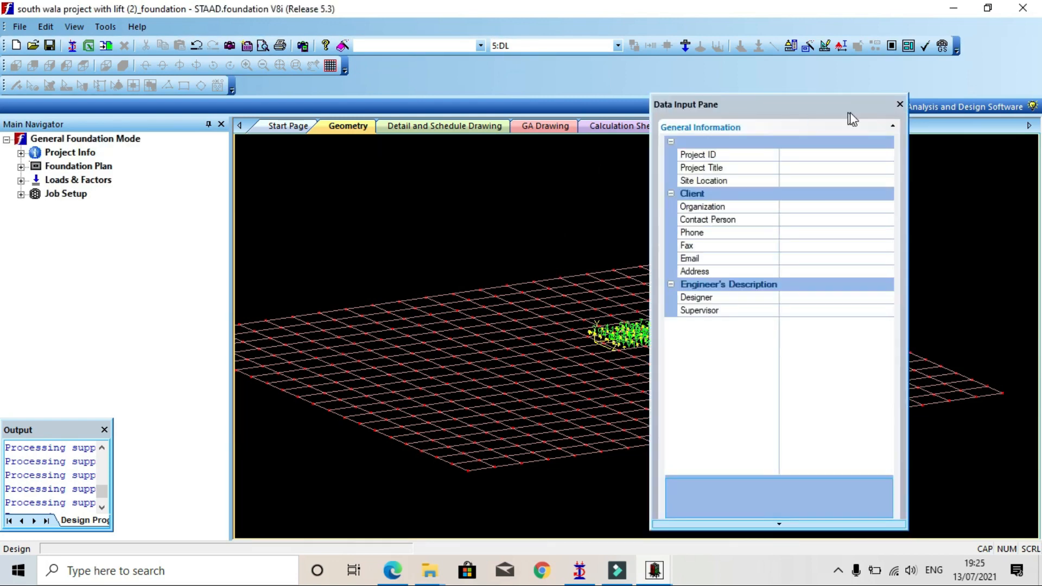
pyautogui.click(899, 105)
# Examine the imported column supports and their DL reactions across the whole foundation layout.
pyautogui.scroll(2, 658, 341)
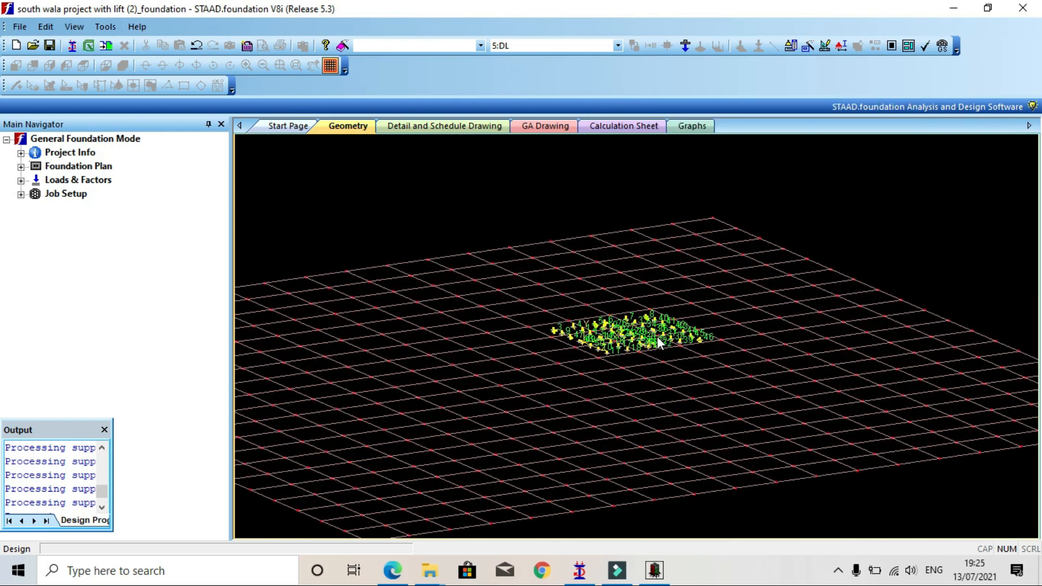
pyautogui.scroll(4, 658, 337)
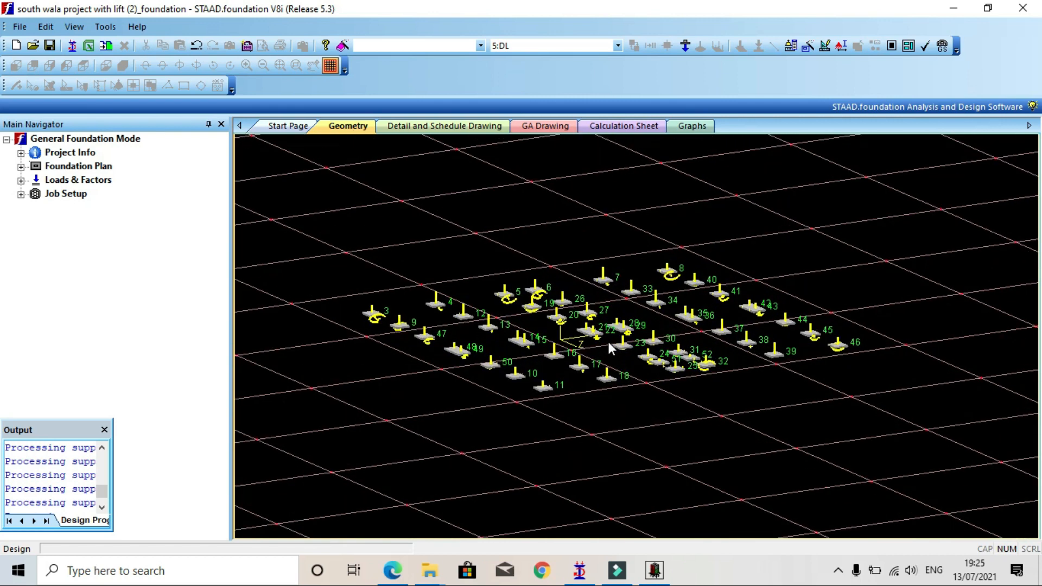
pyautogui.scroll(3, 608, 341)
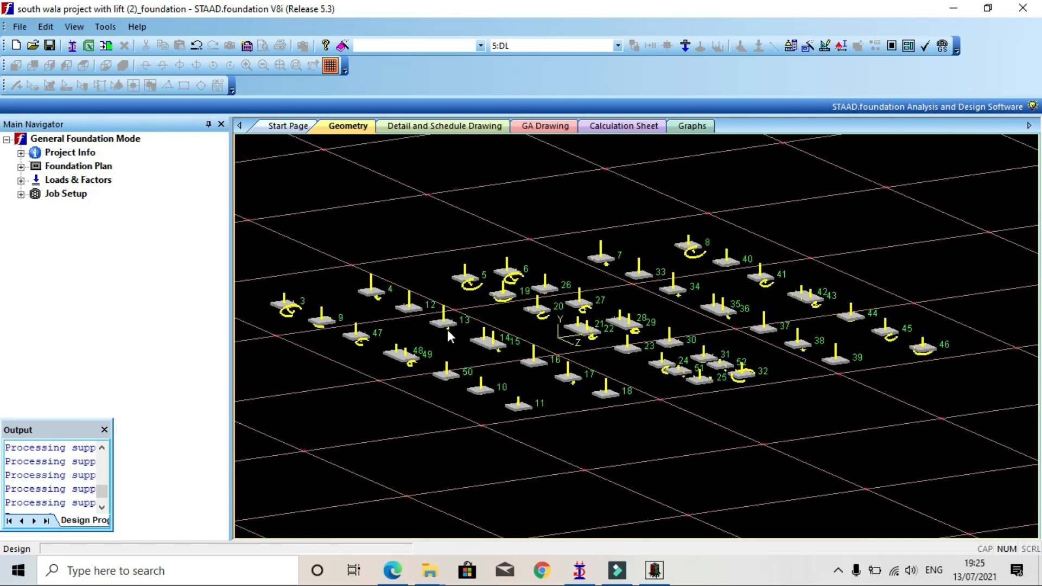
pyautogui.scroll(1, 426, 326)
pyautogui.moveTo(428, 328)
pyautogui.mouseDown(button='middle')
pyautogui.moveTo(440, 366)
pyautogui.moveTo(395, 349)
pyautogui.moveTo(439, 320)
pyautogui.mouseUp(button='middle')
pyautogui.scroll(1, 394, 348)
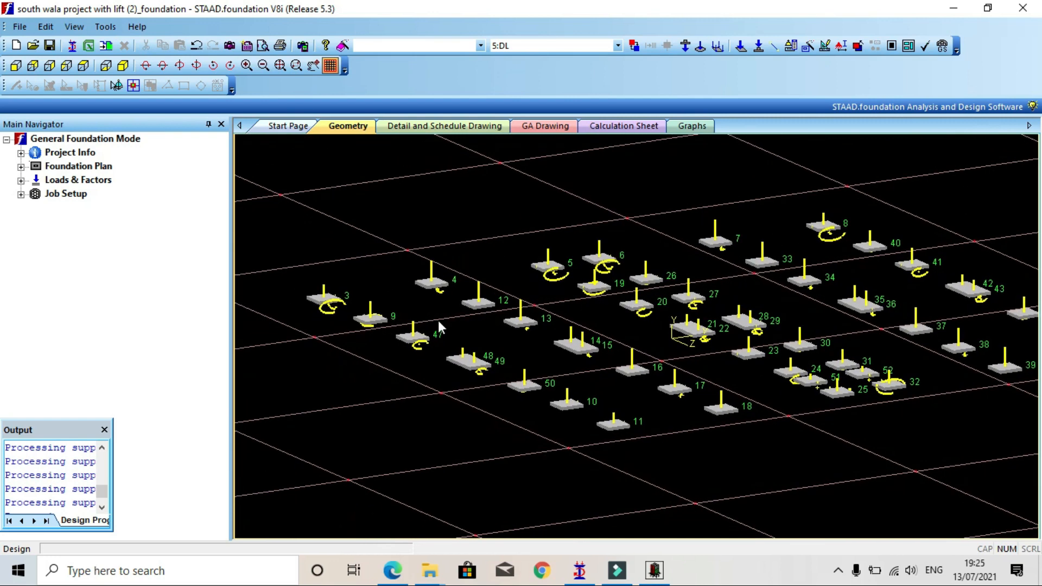
pyautogui.scroll(2, 329, 301)
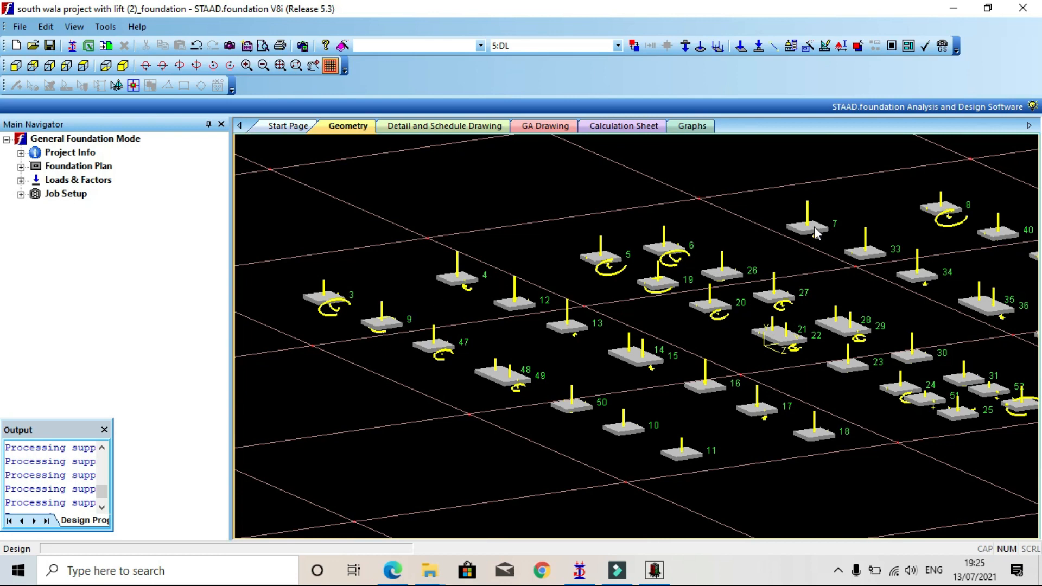
pyautogui.scroll(-2, 898, 224)
pyautogui.moveTo(837, 252); pyautogui.dragTo(671, 280, button='middle')
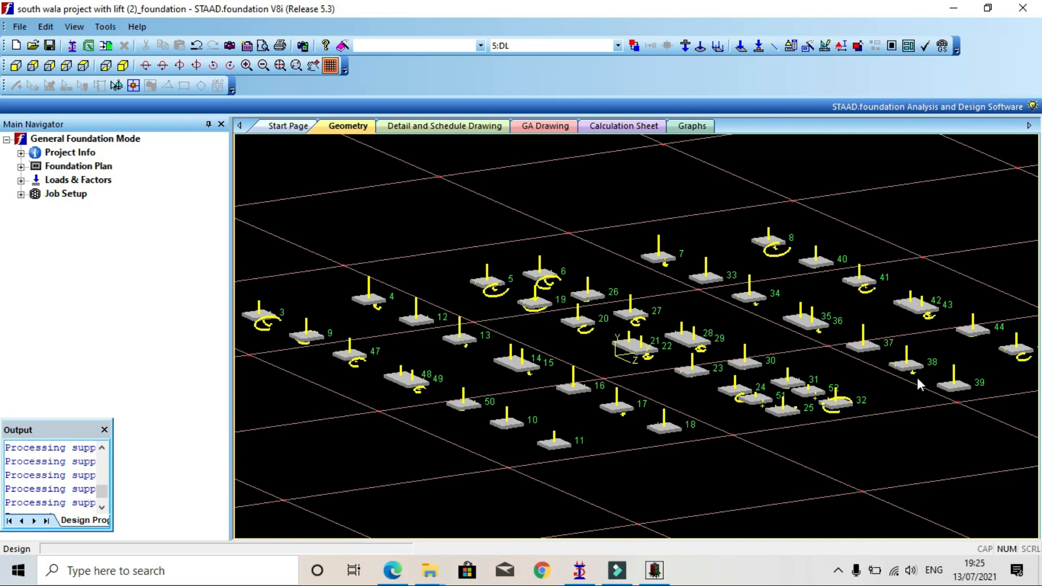
pyautogui.scroll(-2, 759, 403)
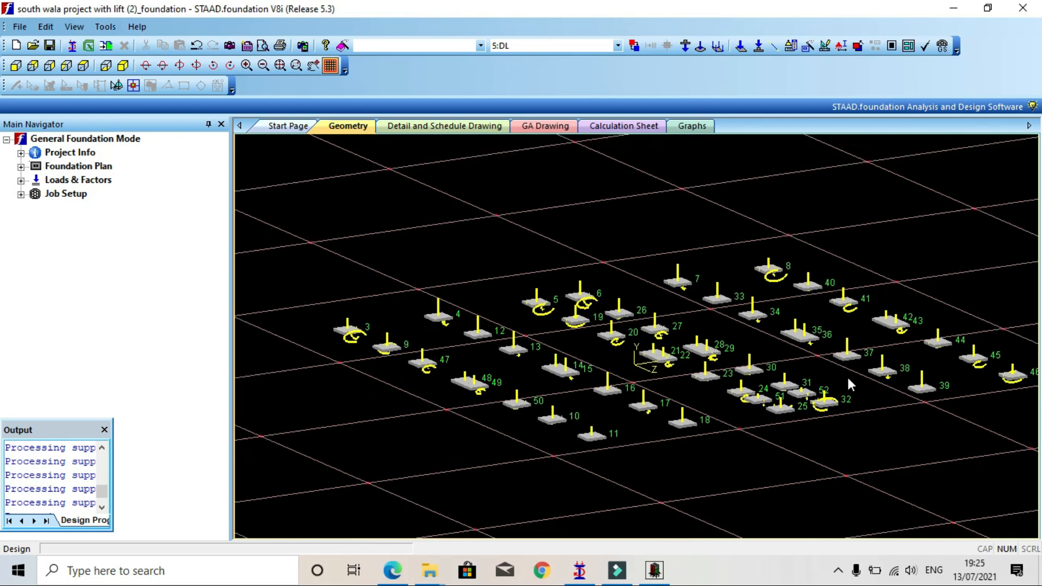
pyautogui.moveTo(885, 406); pyautogui.dragTo(863, 383, button='middle')
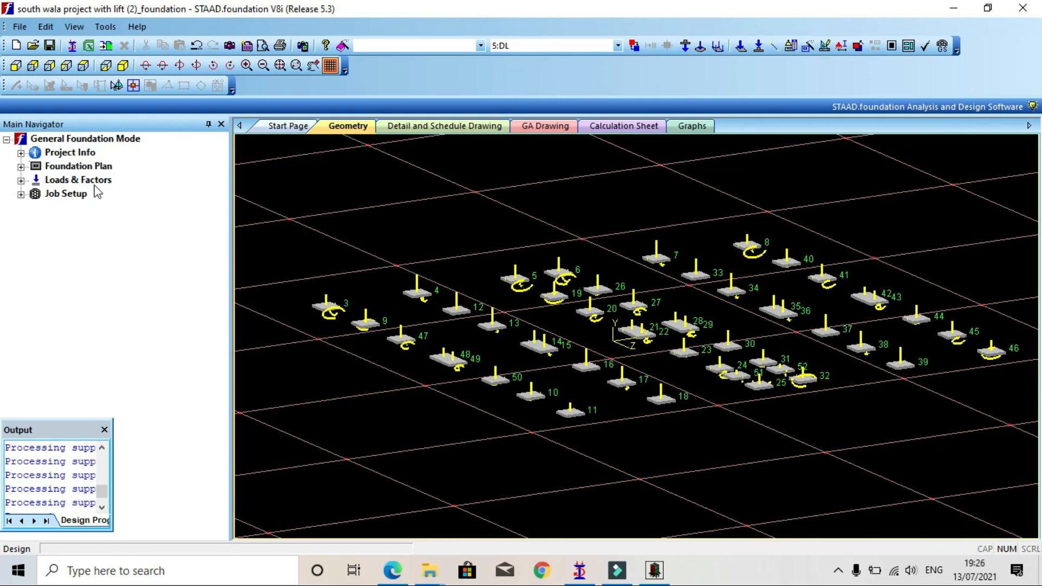
# Generate the service load combinations from the INDIAN load combination table, numbered from 101.
pyautogui.click(21, 181)
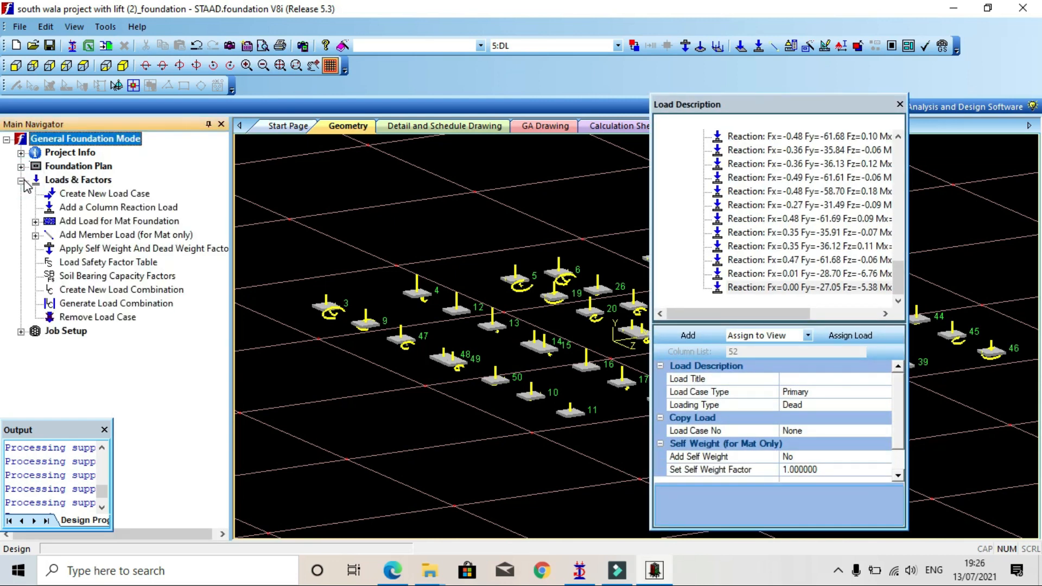
pyautogui.click(130, 304)
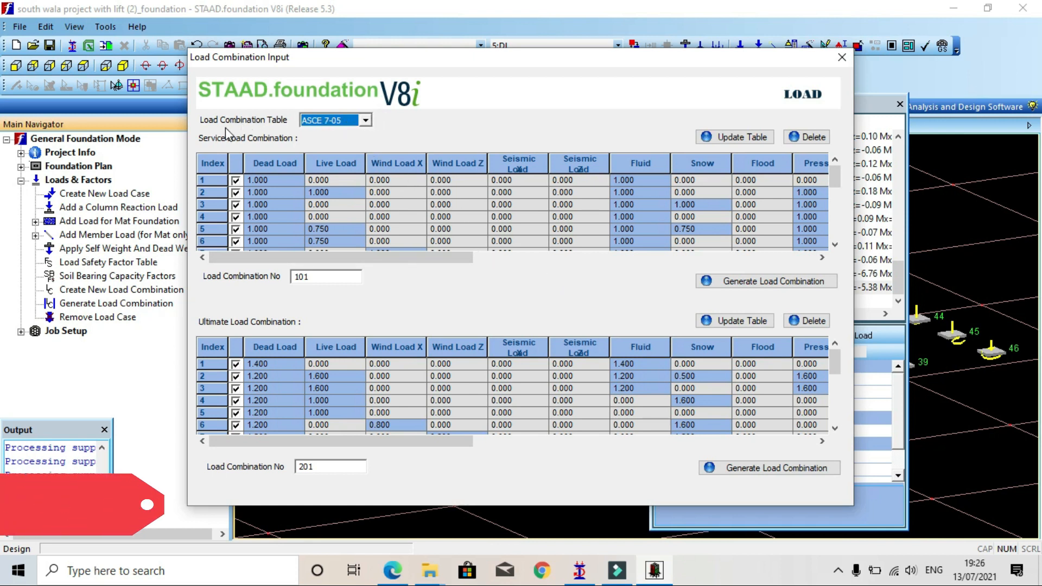
pyautogui.click(367, 120)
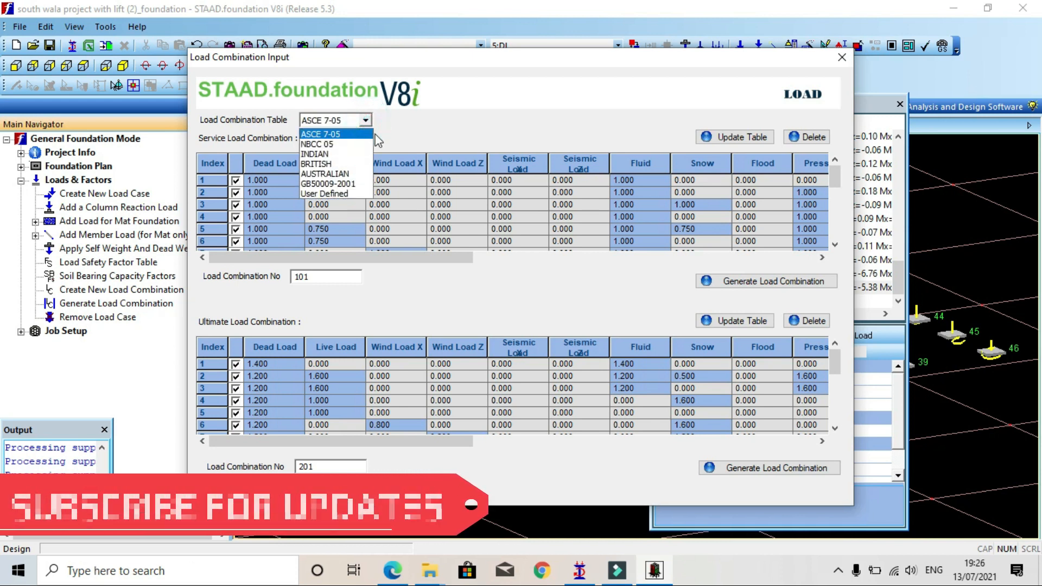
pyautogui.click(348, 155)
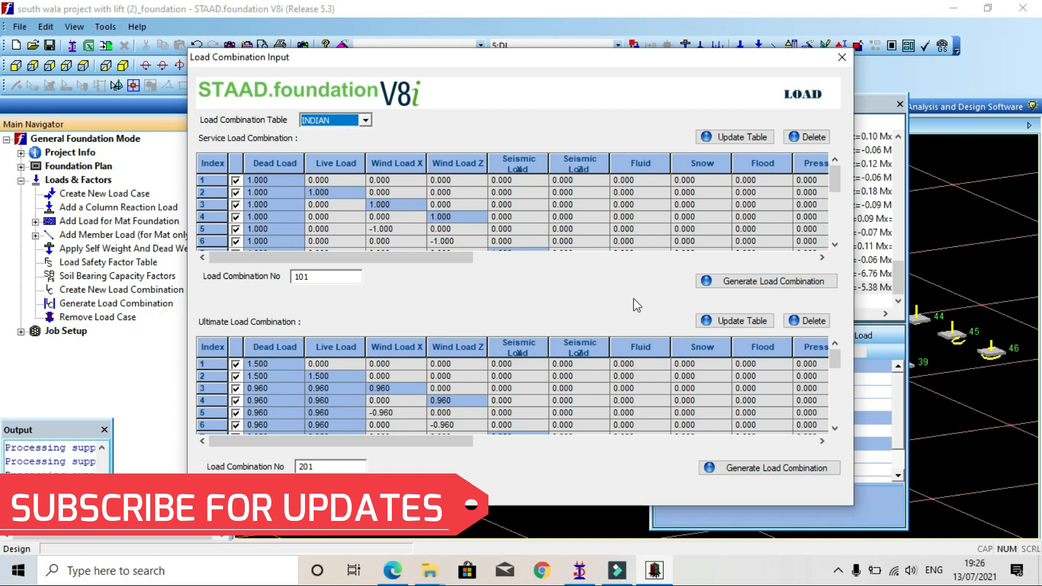
pyautogui.click(750, 291)
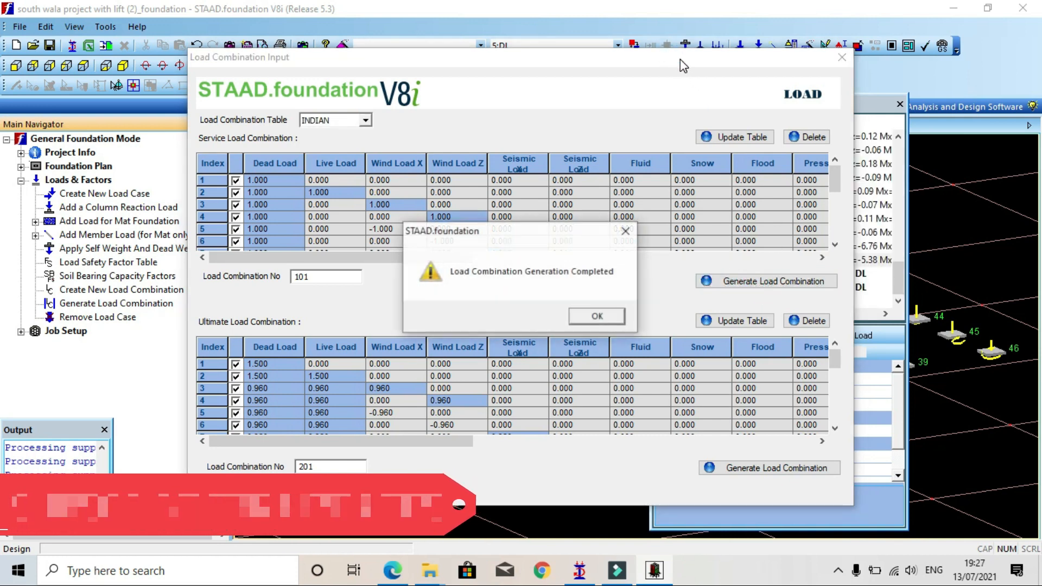
pyautogui.click(610, 315)
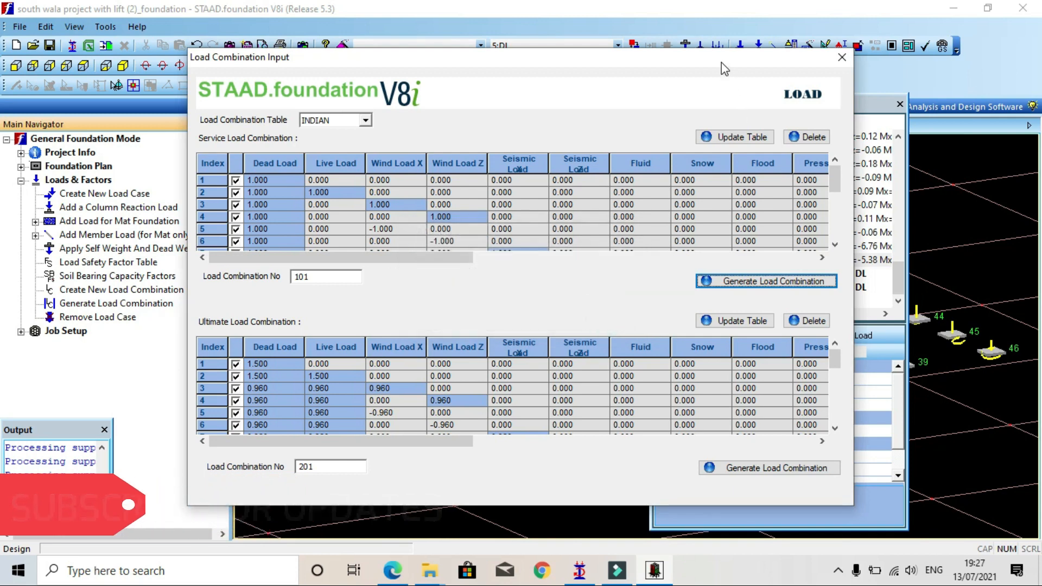
# Generate the ultimate load combinations from the INDIAN table, numbered from 201, and close the load combination input.
pyautogui.moveTo(721, 63); pyautogui.dragTo(615, 52)
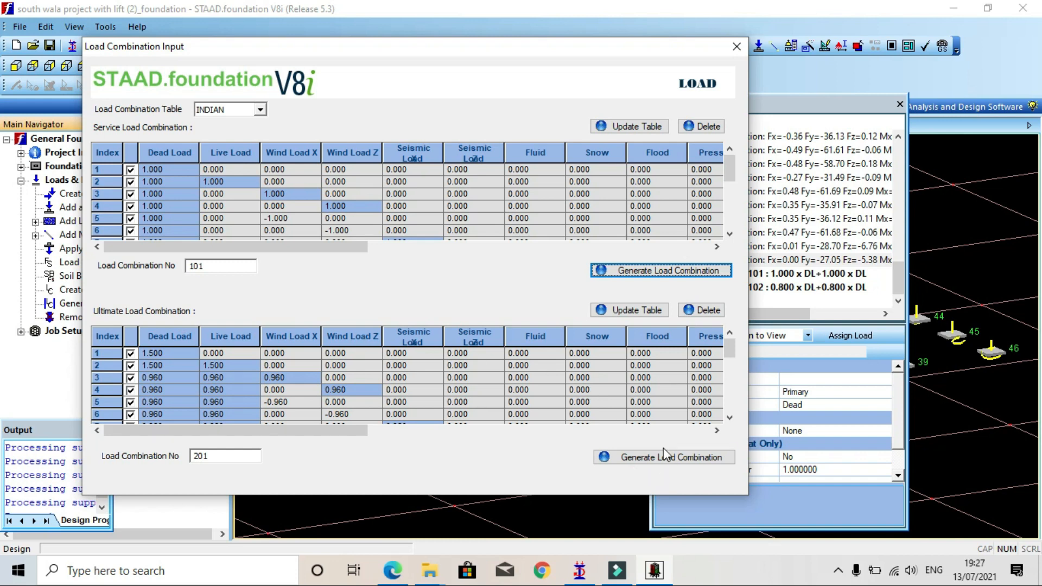
pyautogui.click(671, 460)
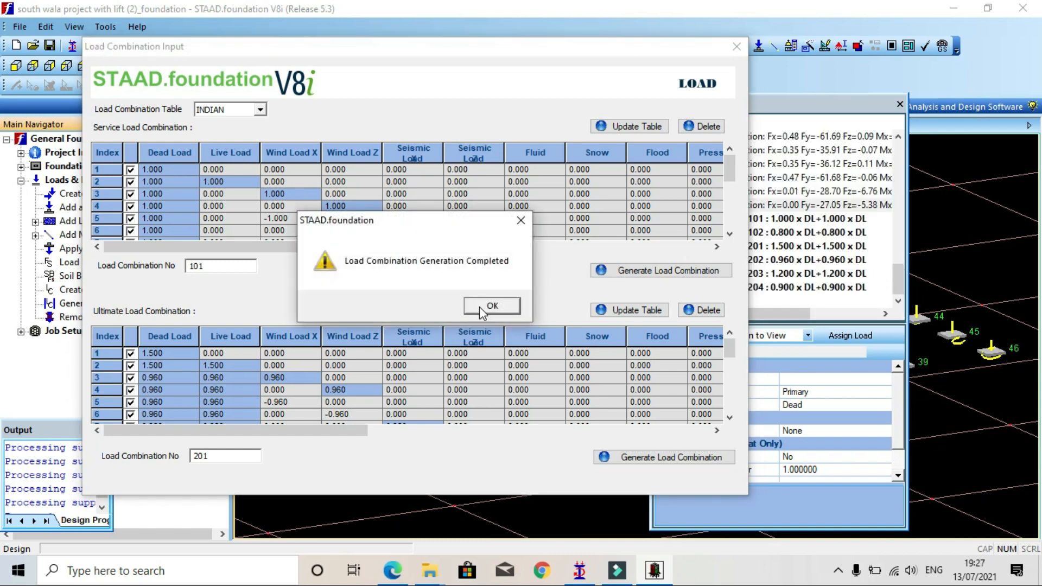
pyautogui.click(480, 304)
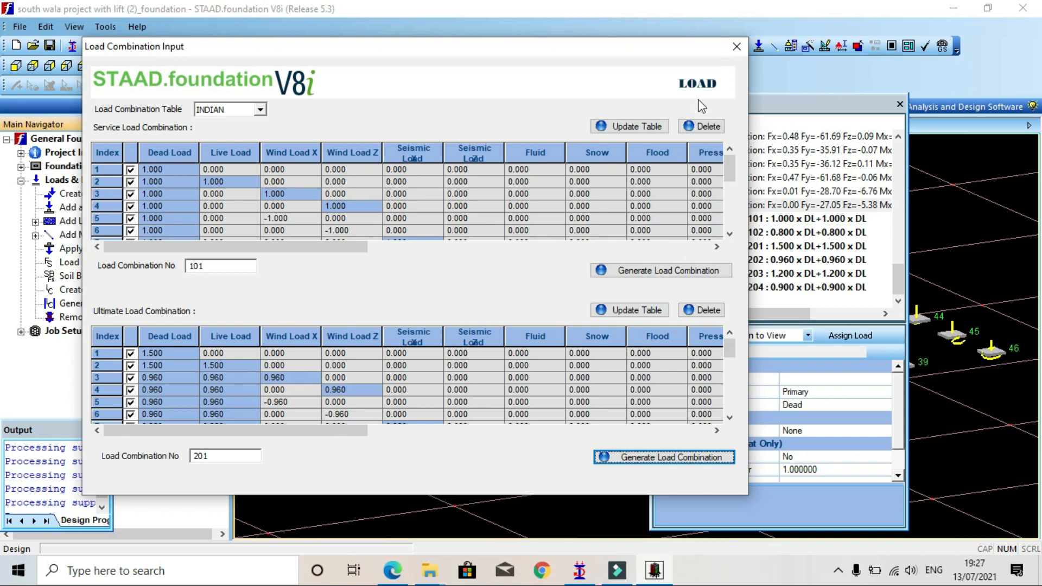
pyautogui.click(736, 48)
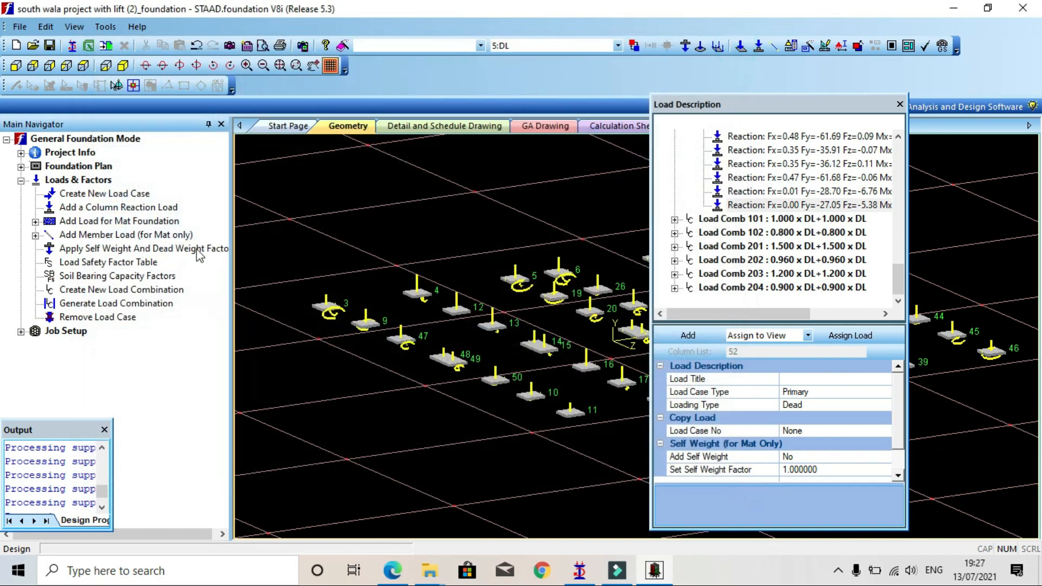
# Start a new job under Job Setup and name it "isolated".
pyautogui.click(21, 180)
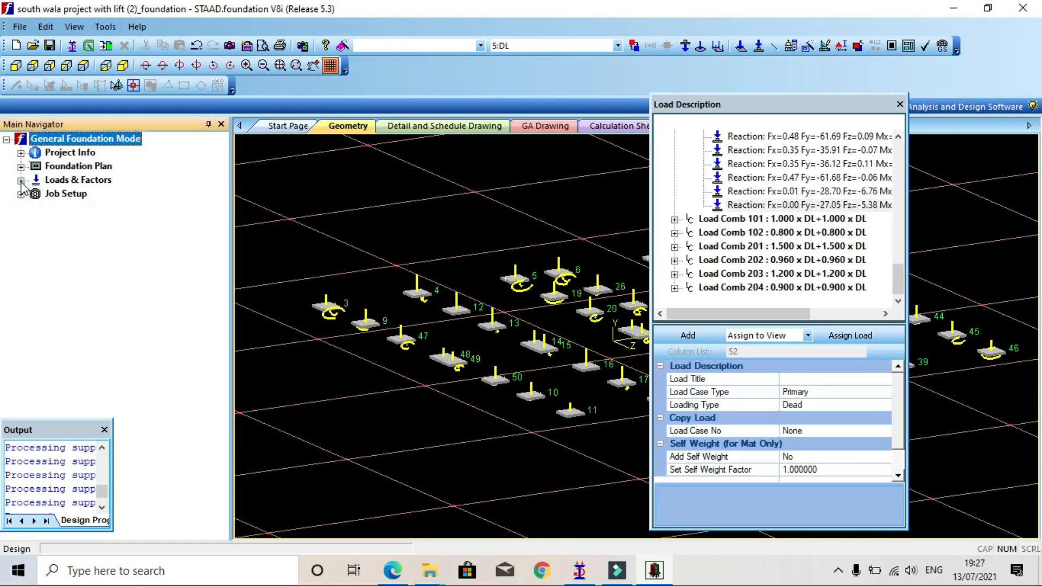
pyautogui.click(20, 180)
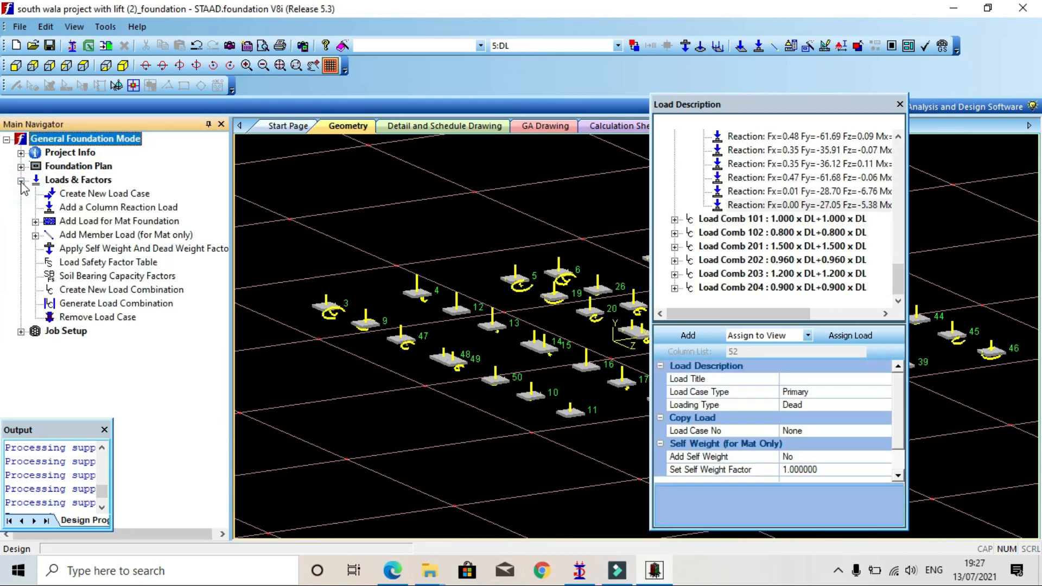
pyautogui.click(21, 180)
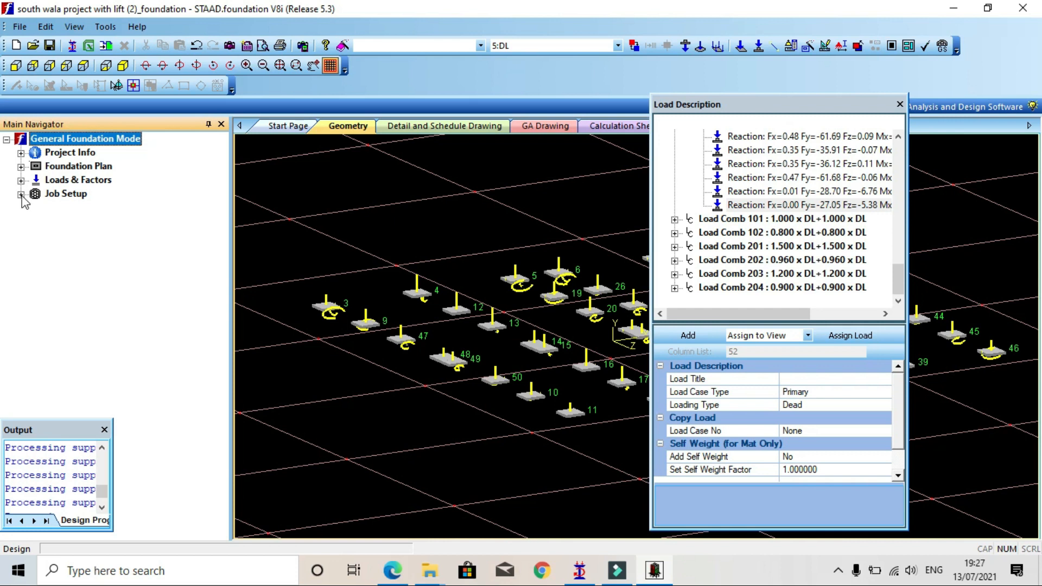
pyautogui.click(20, 194)
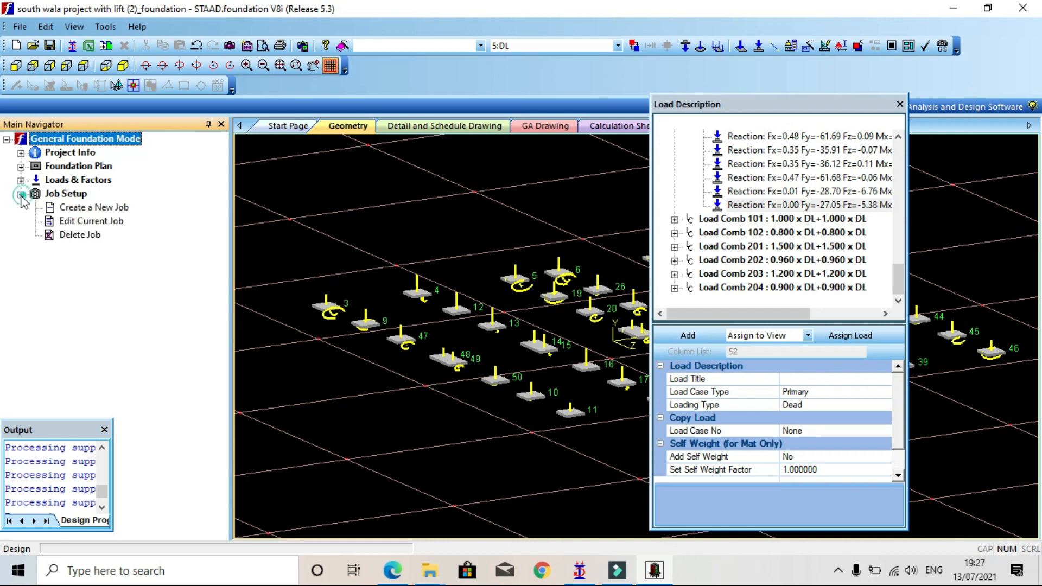
pyautogui.click(87, 209)
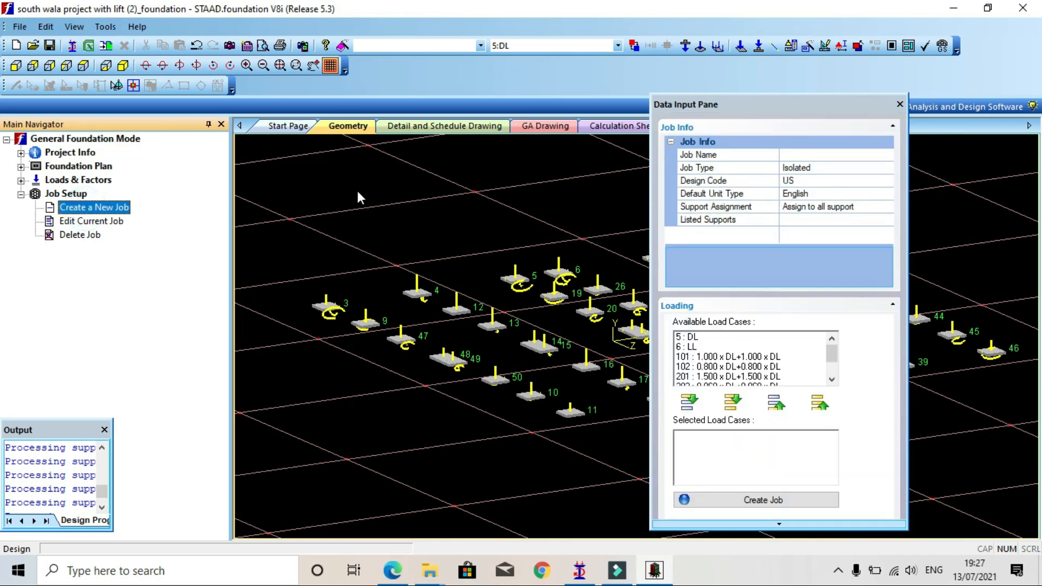
pyautogui.moveTo(751, 104); pyautogui.dragTo(759, 79)
pyautogui.click(762, 131)
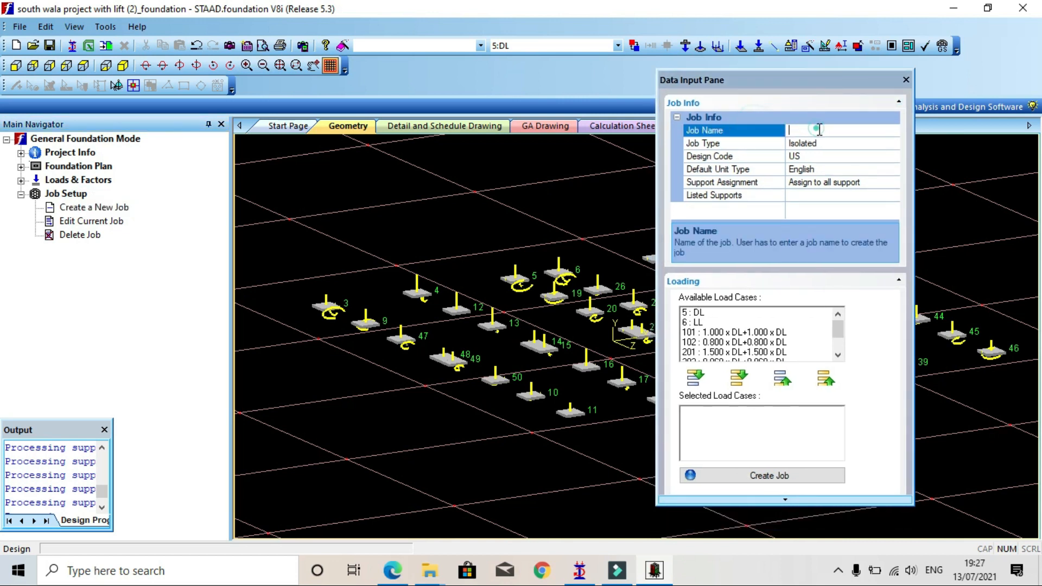
pyautogui.click(819, 131)
# Set the new job's type to Isolated and its design code to Indian.
pyautogui.click(855, 145)
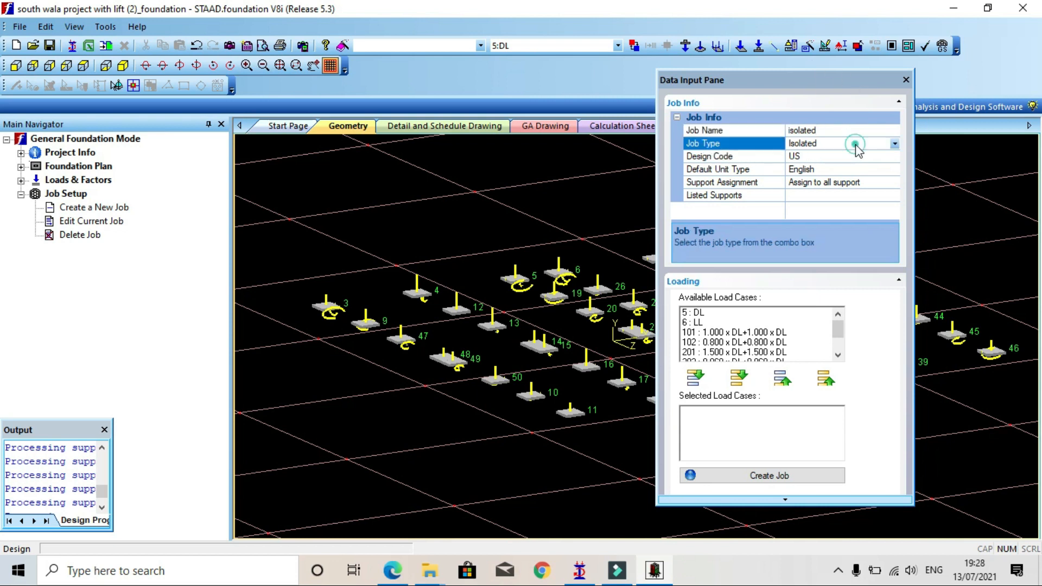
pyautogui.click(894, 145)
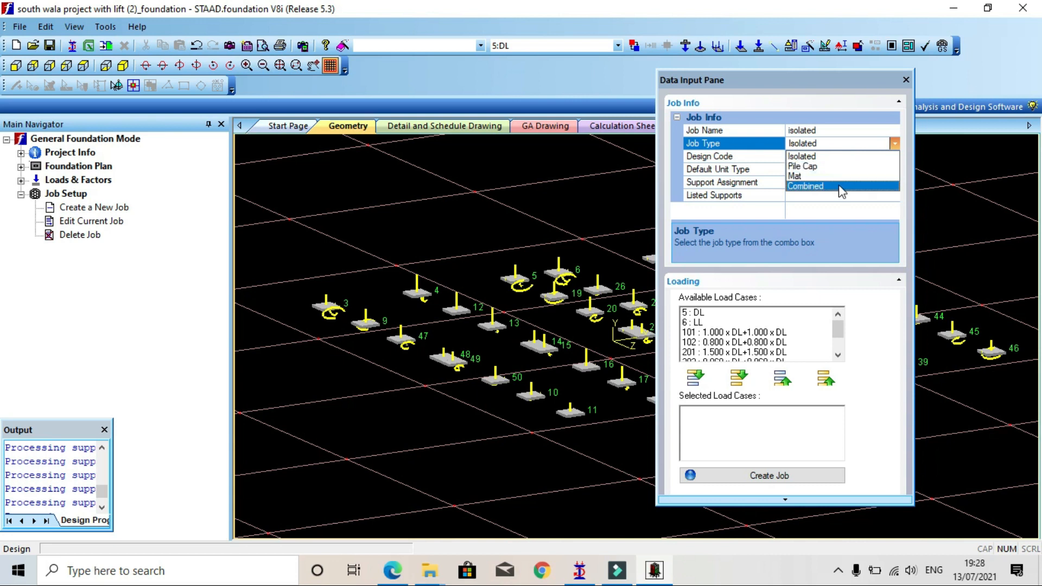
pyautogui.click(835, 156)
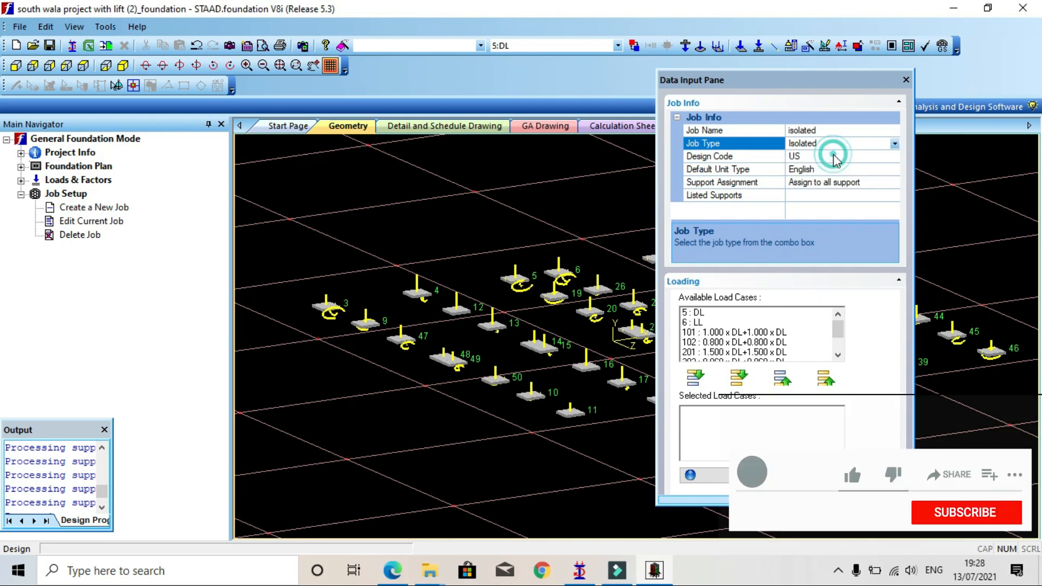
pyautogui.click(705, 157)
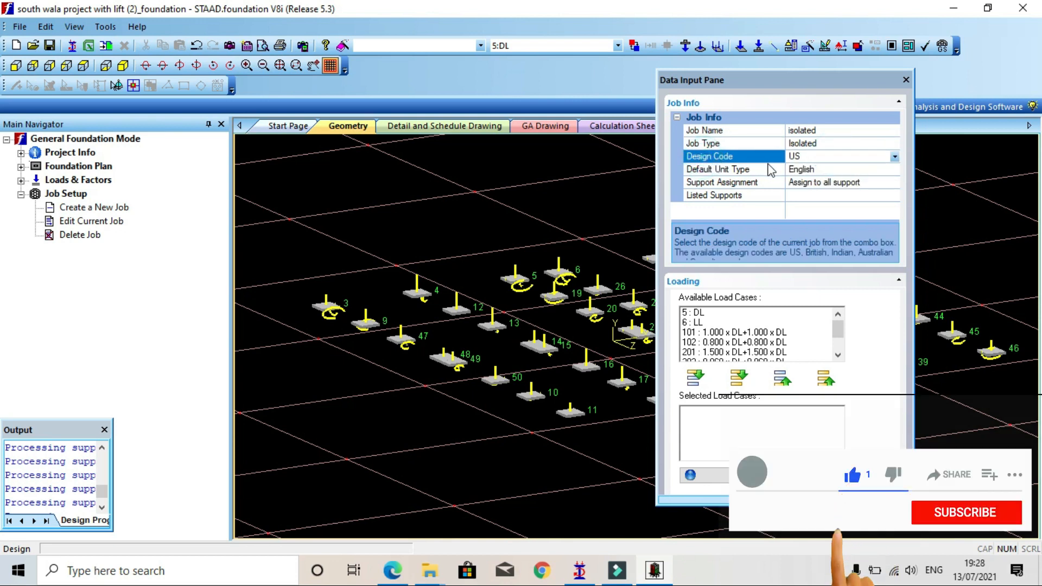
pyautogui.click(894, 157)
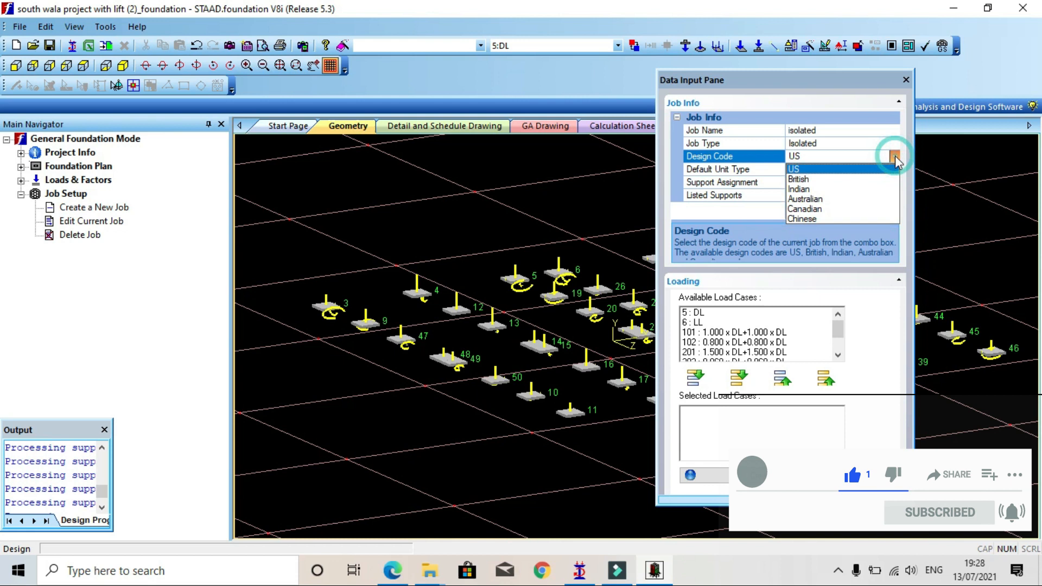
pyautogui.click(855, 189)
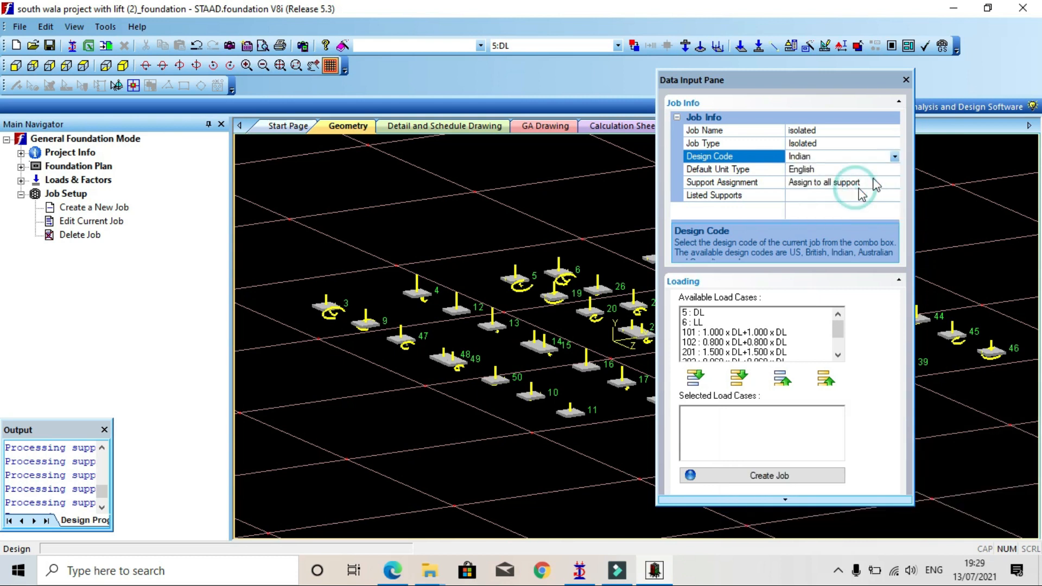
pyautogui.click(894, 157)
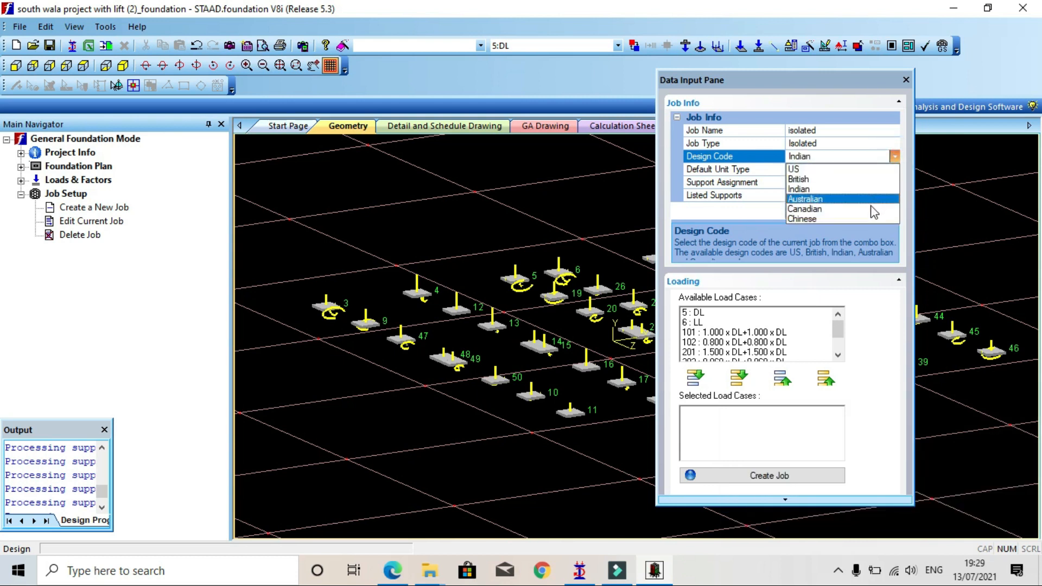
pyautogui.click(827, 193)
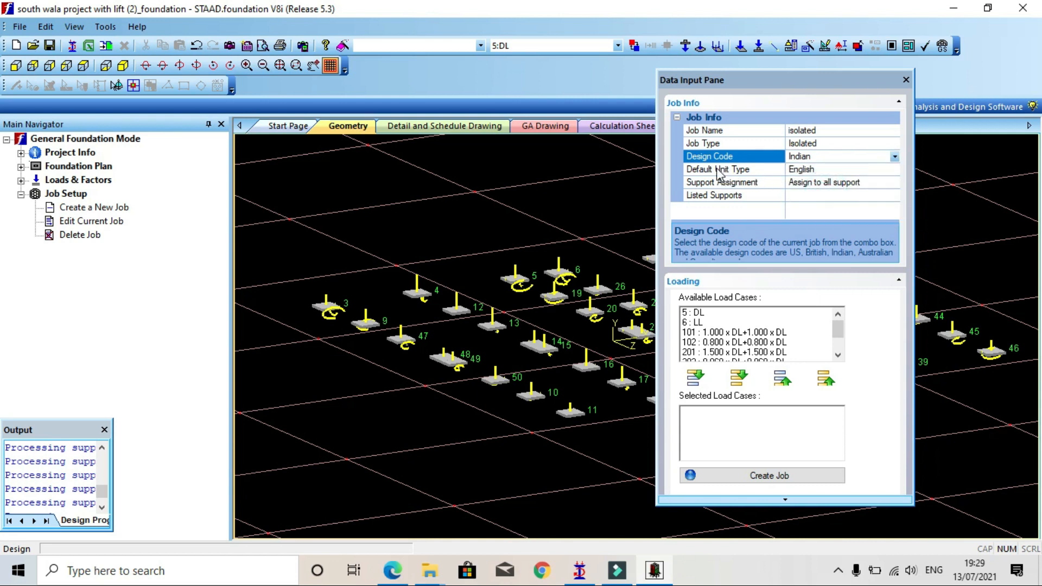
# Set the job's default unit type to SI and its support assignment to all supports.
pyautogui.click(762, 169)
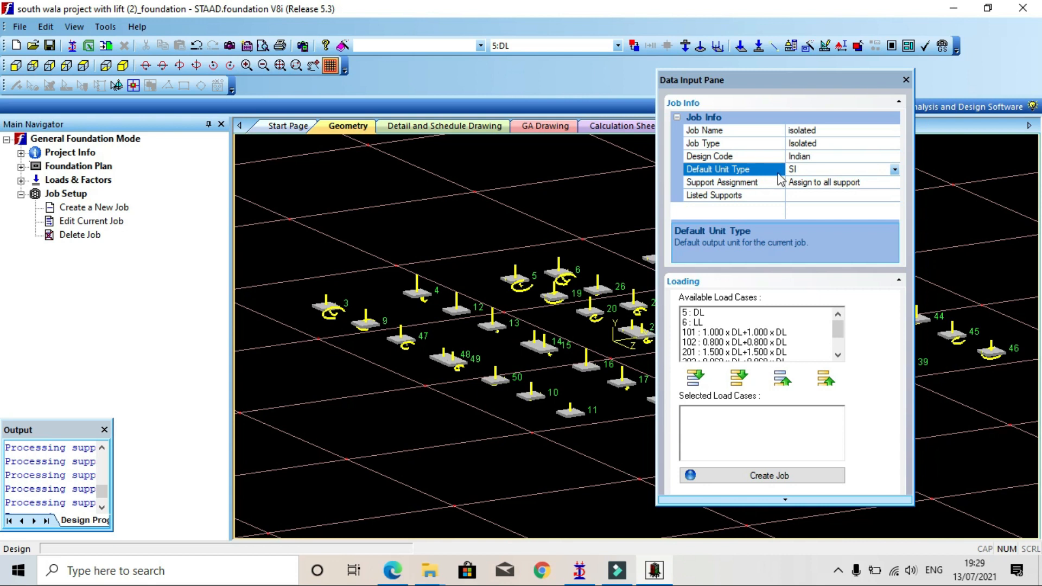
pyautogui.click(894, 169)
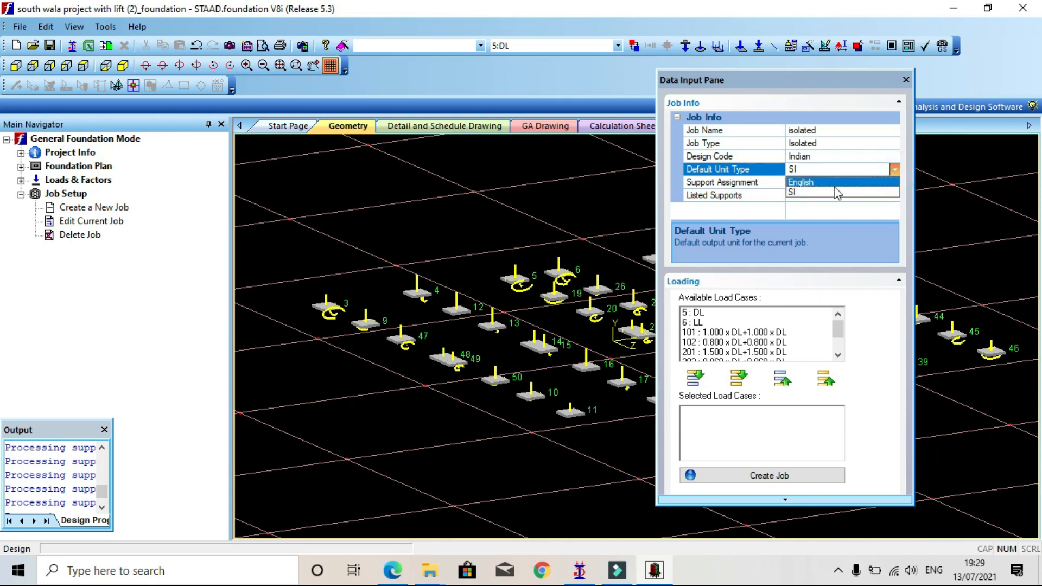
pyautogui.click(817, 192)
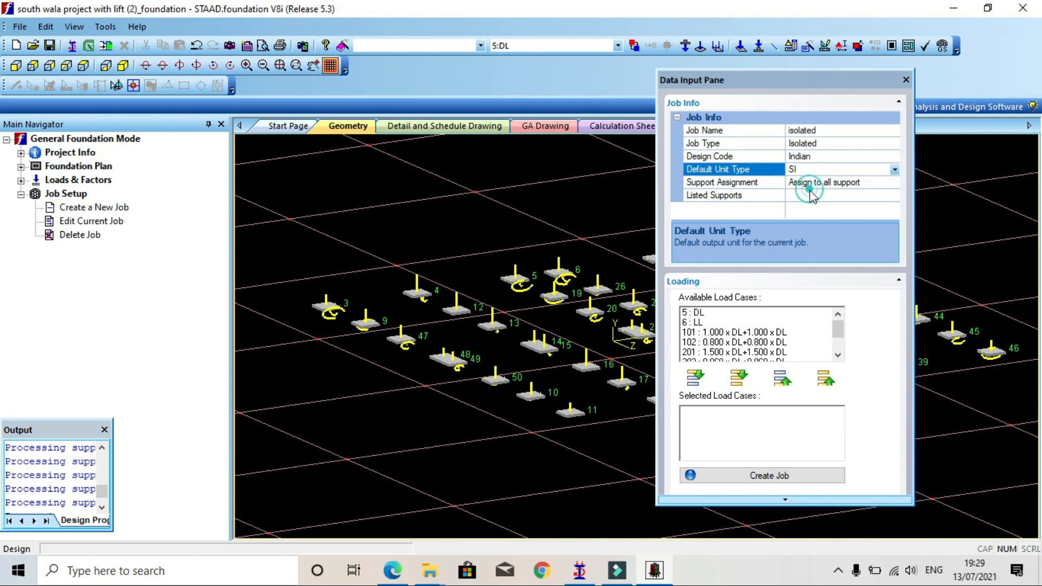
pyautogui.click(752, 186)
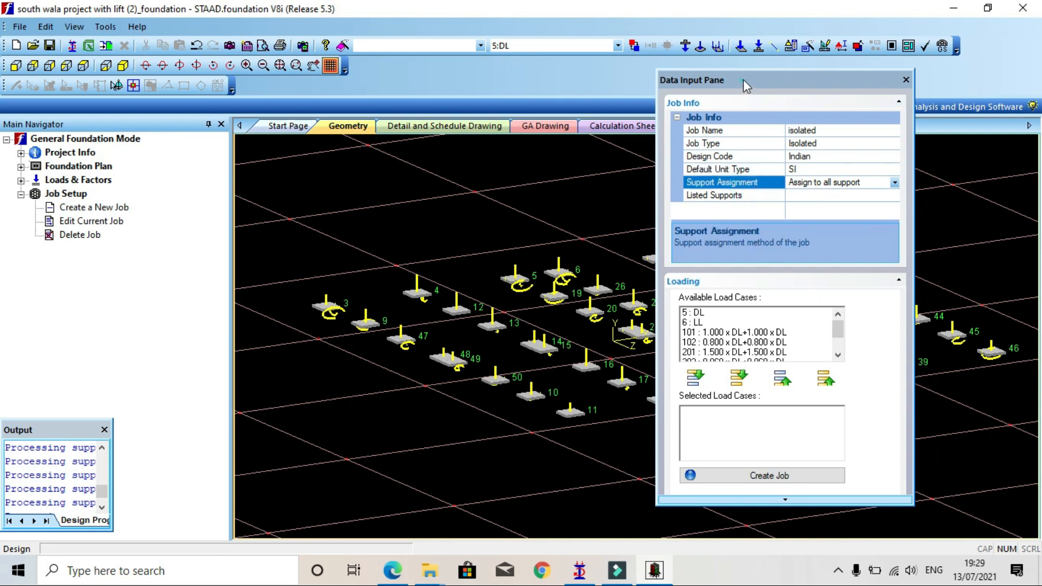
pyautogui.moveTo(743, 79); pyautogui.dragTo(816, 76)
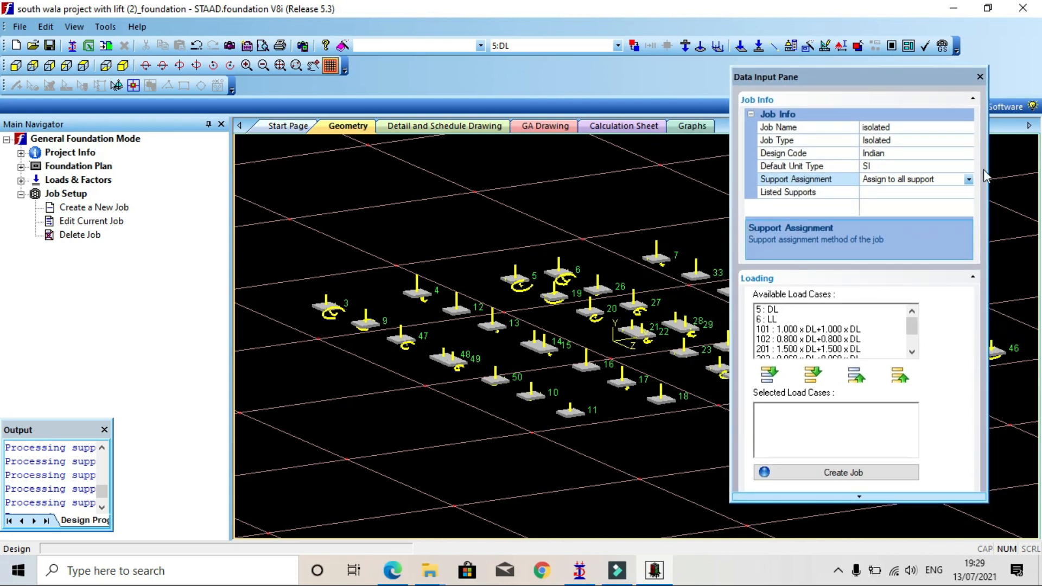
pyautogui.click(969, 179)
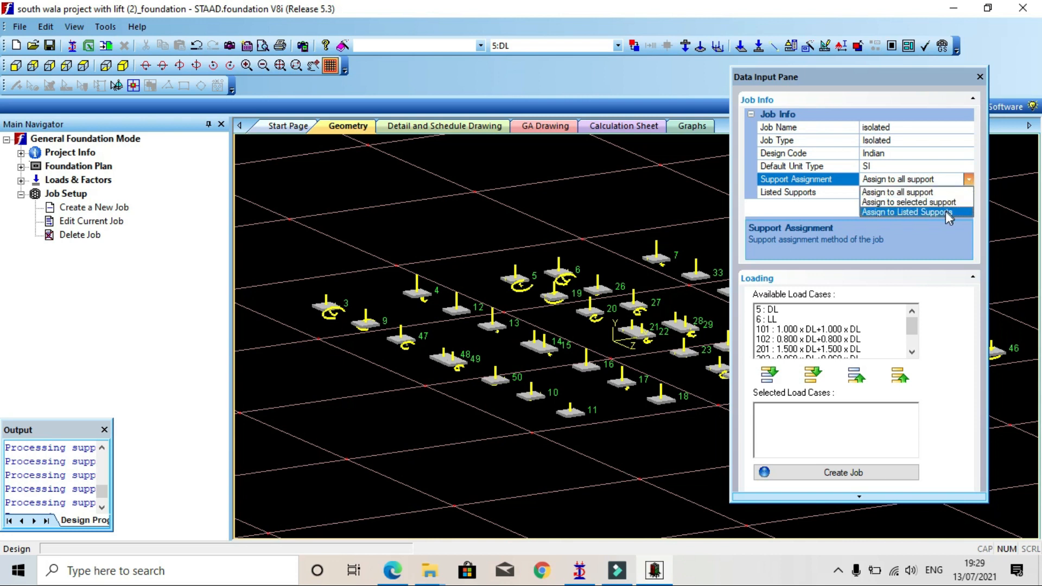
pyautogui.click(900, 193)
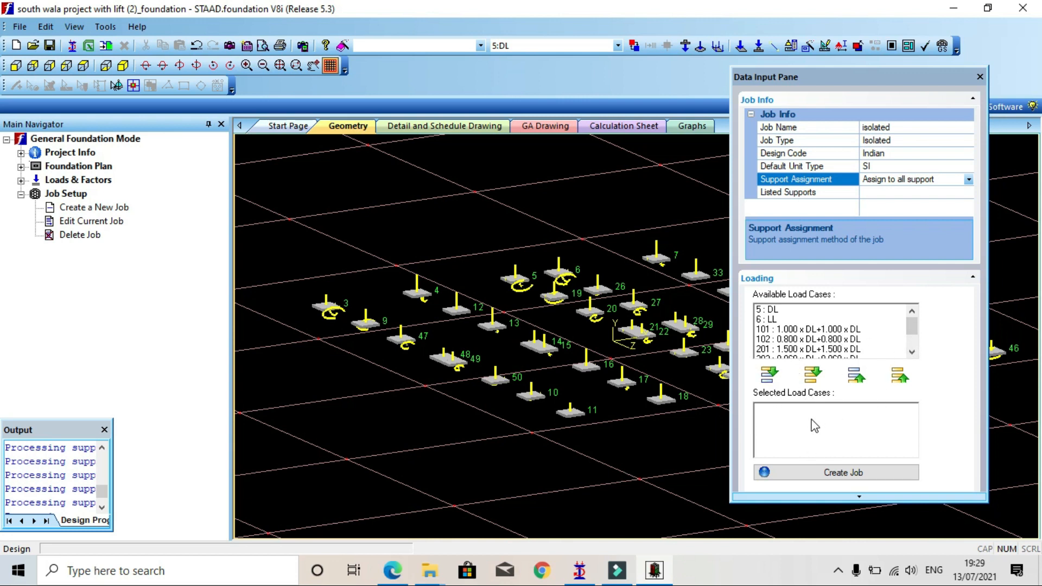
# Add load combinations 101, 102 and 201 to 204 to the job's selected load cases, leaving out DL and LL.
pyautogui.press('alt')
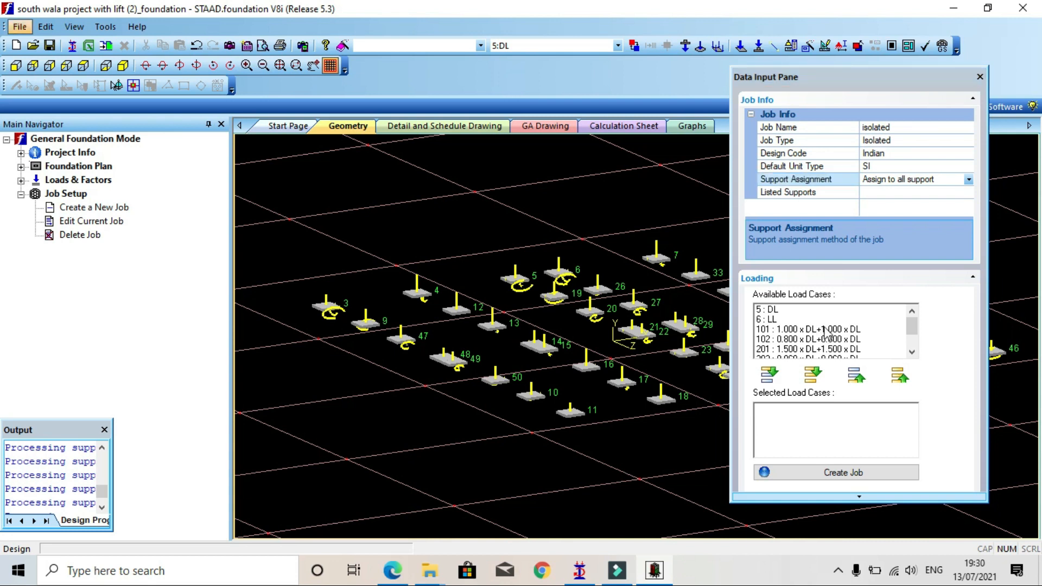
pyautogui.click(824, 330)
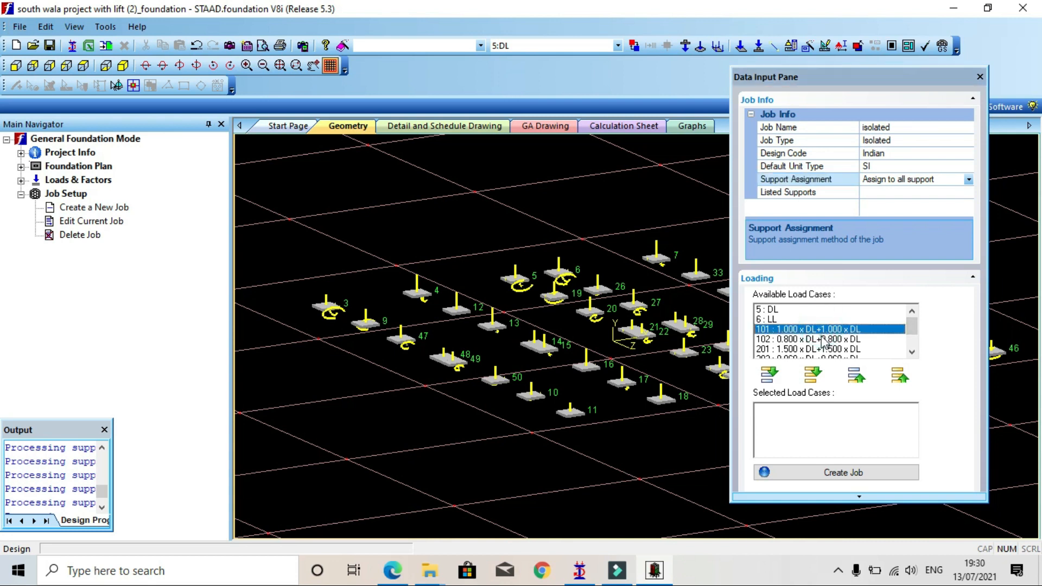
pyautogui.keyDown('shift'); pyautogui.click(819, 339); pyautogui.keyUp('shift')
pyautogui.keyDown('shift'); pyautogui.click(820, 350); pyautogui.keyUp('shift')
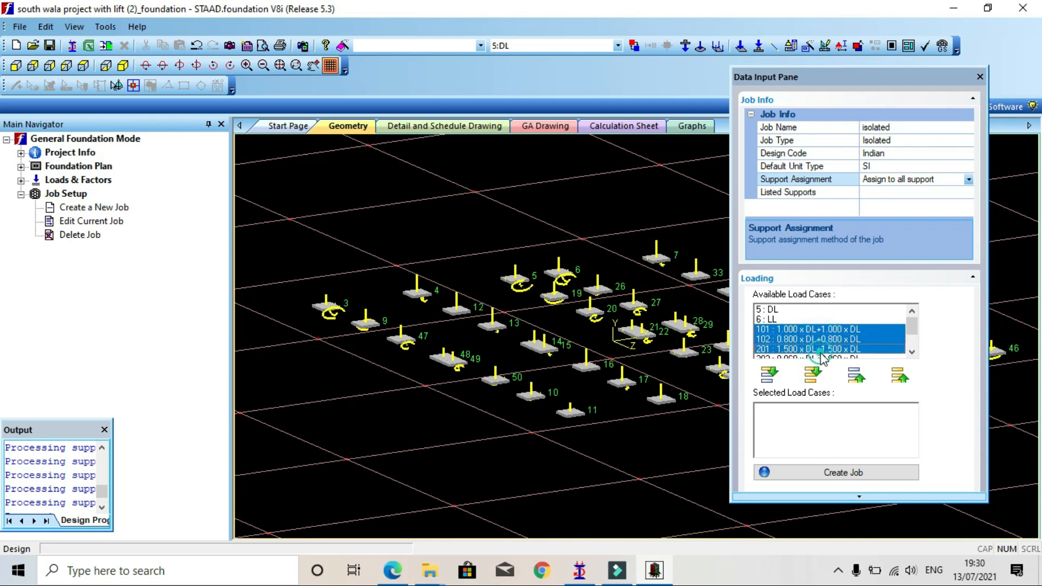
pyautogui.scroll(-1, 820, 354)
pyautogui.keyDown('shift'); pyautogui.click(818, 331); pyautogui.keyUp('shift')
pyautogui.keyDown('shift'); pyautogui.click(818, 340); pyautogui.keyUp('shift')
pyautogui.keyDown('shift'); pyautogui.click(820, 350); pyautogui.keyUp('shift')
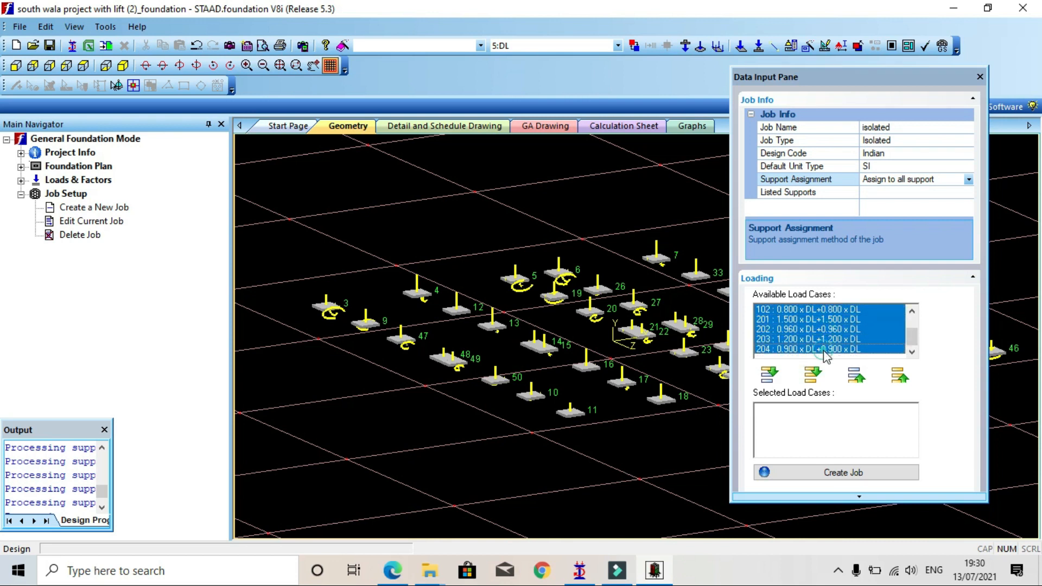
pyautogui.moveTo(912, 346)
pyautogui.mouseDown()
pyautogui.moveTo(912, 326)
pyautogui.moveTo(914, 345)
pyautogui.mouseUp()
pyautogui.moveTo(915, 335); pyautogui.dragTo(915, 324)
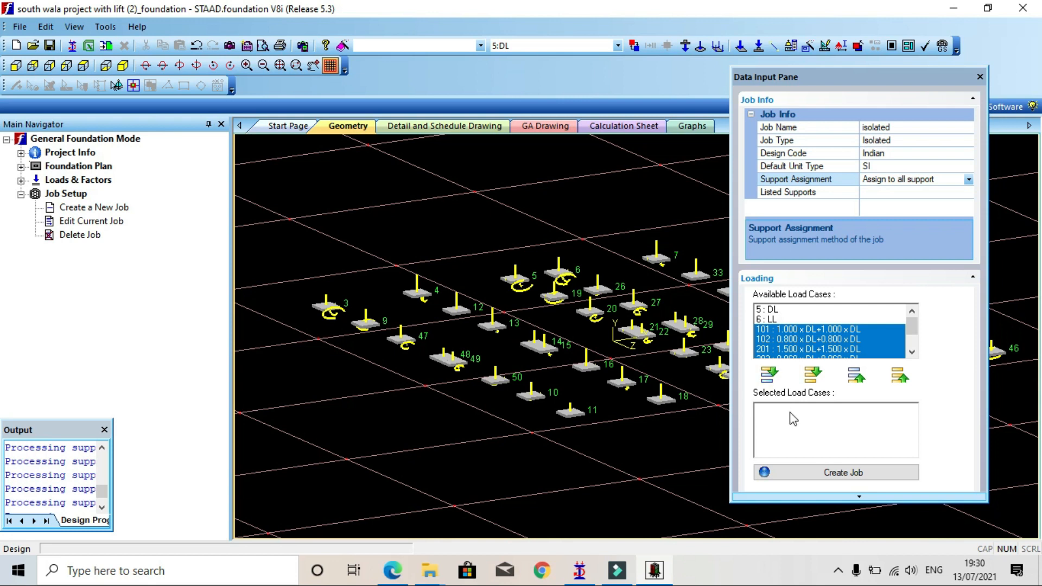
pyautogui.click(769, 376)
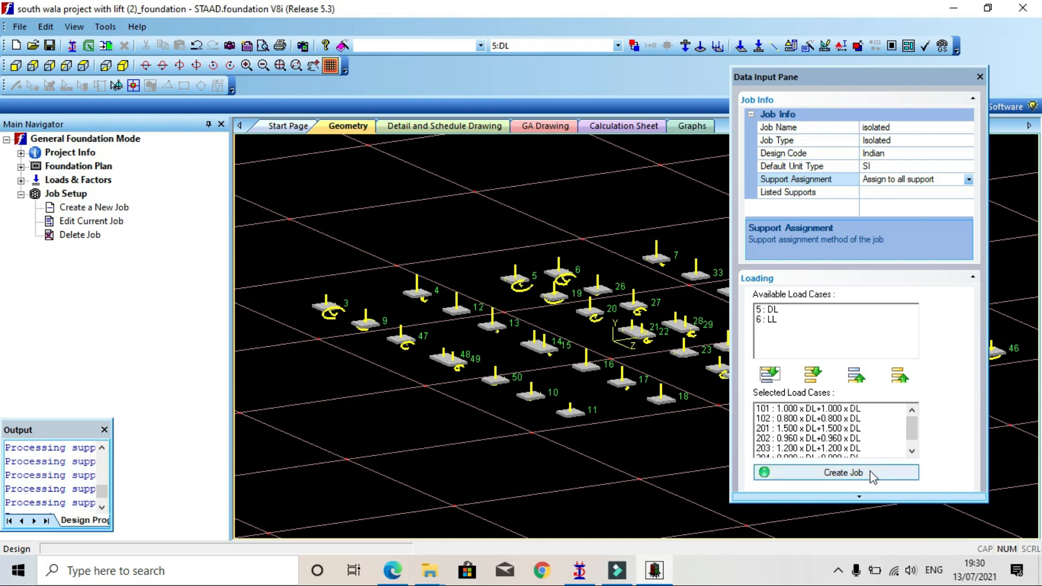
# Create the isolated footing job with the selected load combinations and close the data input pane.
pyautogui.moveTo(911, 432); pyautogui.dragTo(914, 446)
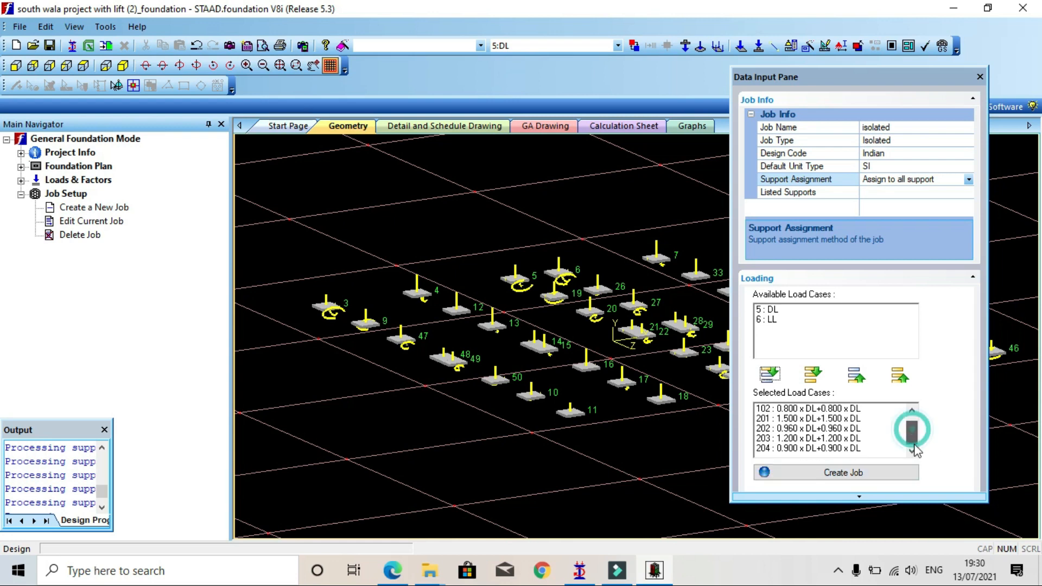
pyautogui.click(875, 473)
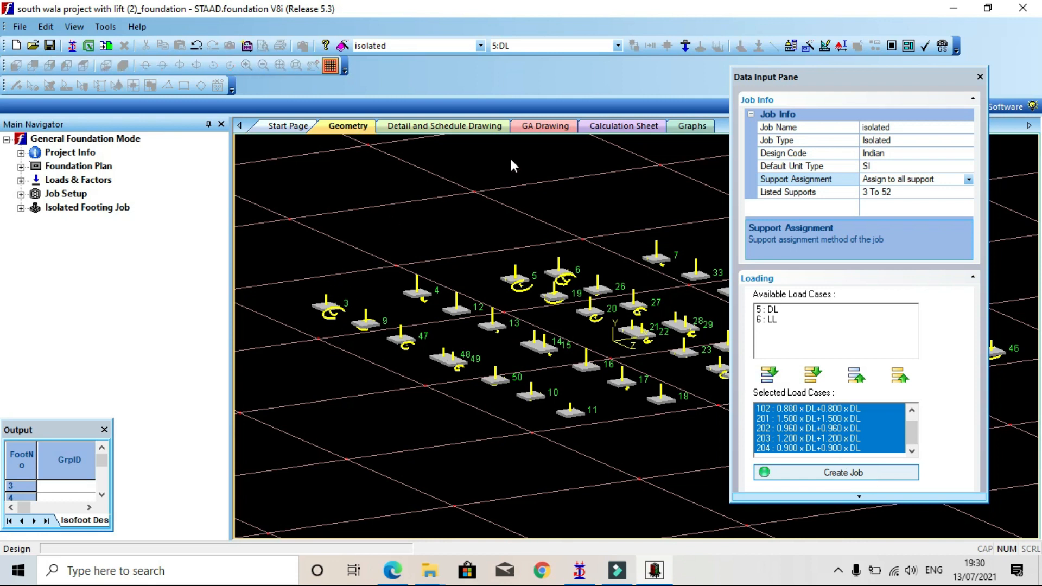
pyautogui.click(980, 77)
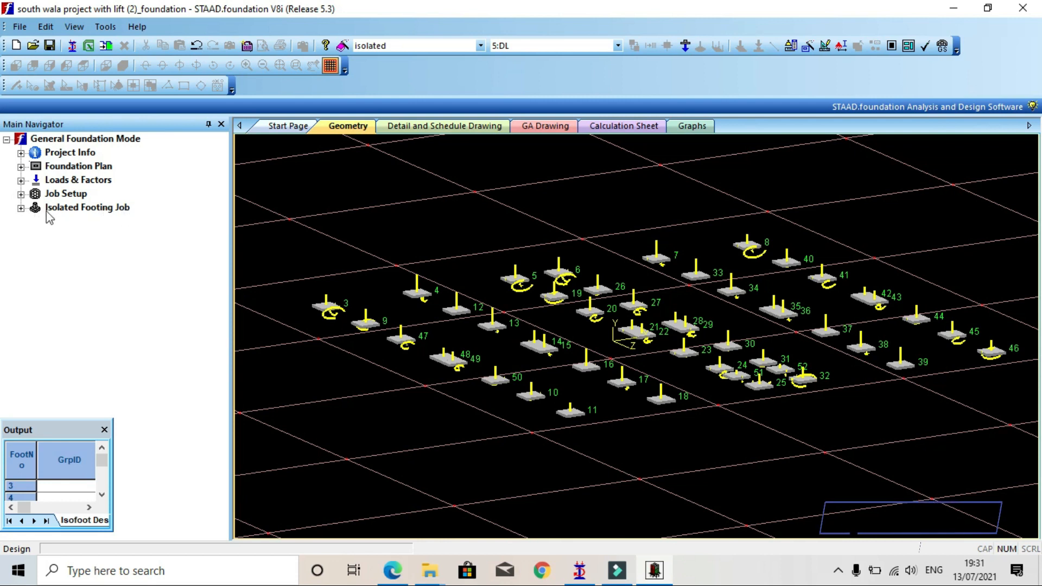
# Open the Concrete & Rebar design parameters of the isolated footing job.
pyautogui.click(20, 208)
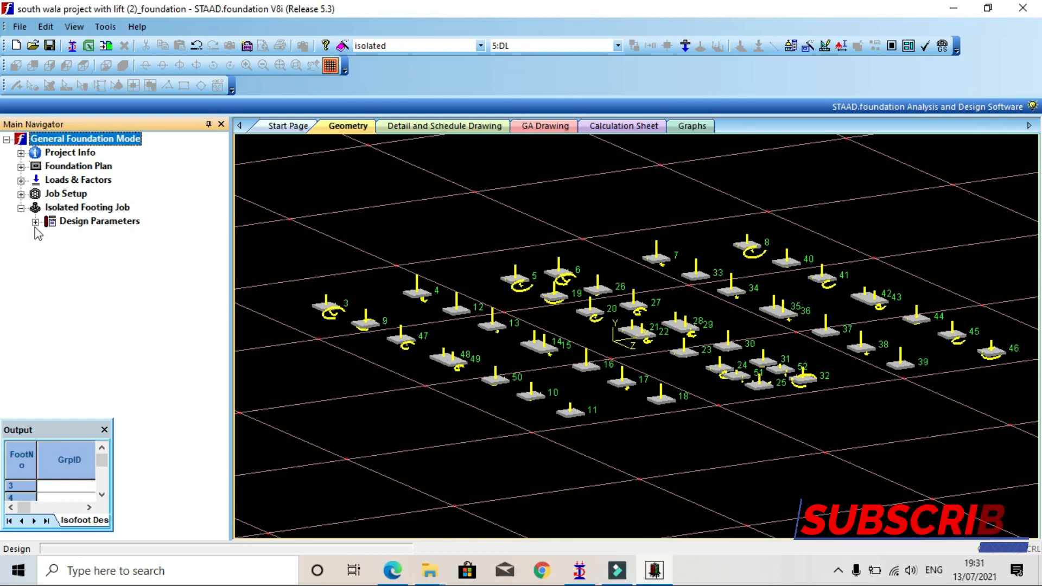
pyautogui.click(35, 222)
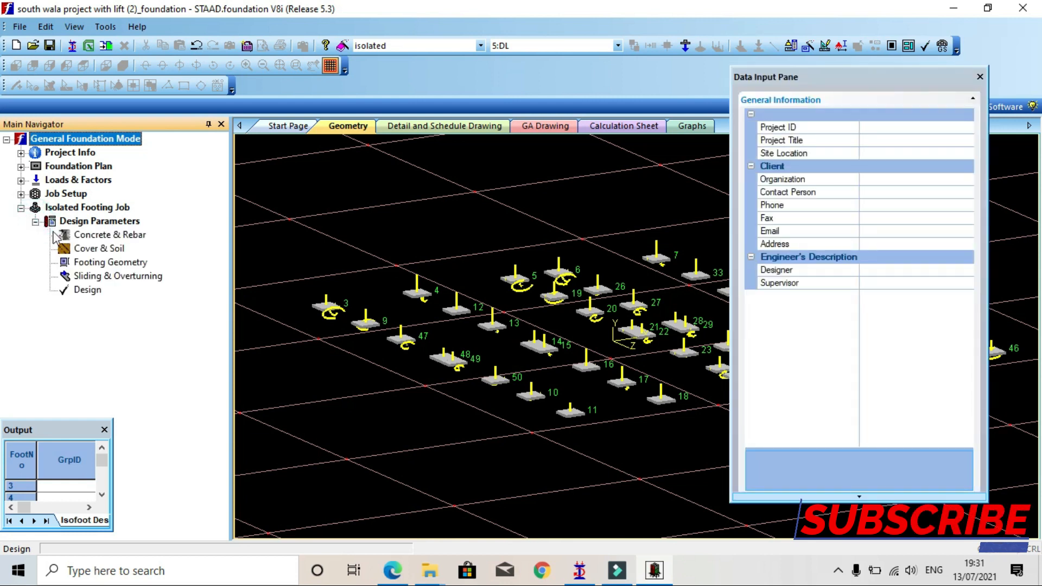
pyautogui.click(132, 236)
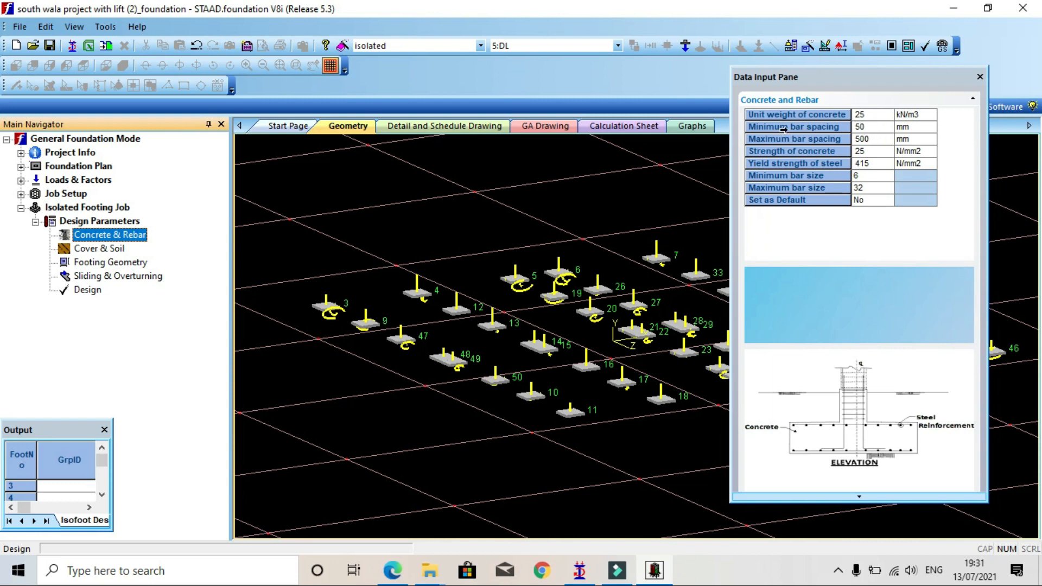
# Review the bar spacing limits, concrete strength and steel yield strength, and set the minimum bar size to 8.
pyautogui.click(871, 127)
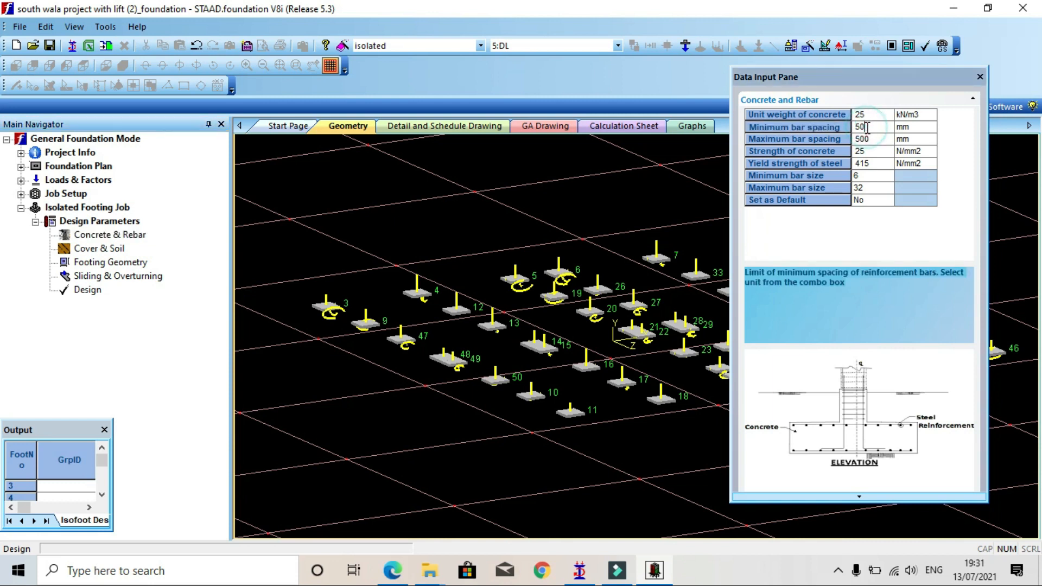
pyautogui.click(873, 127)
pyautogui.click(879, 142)
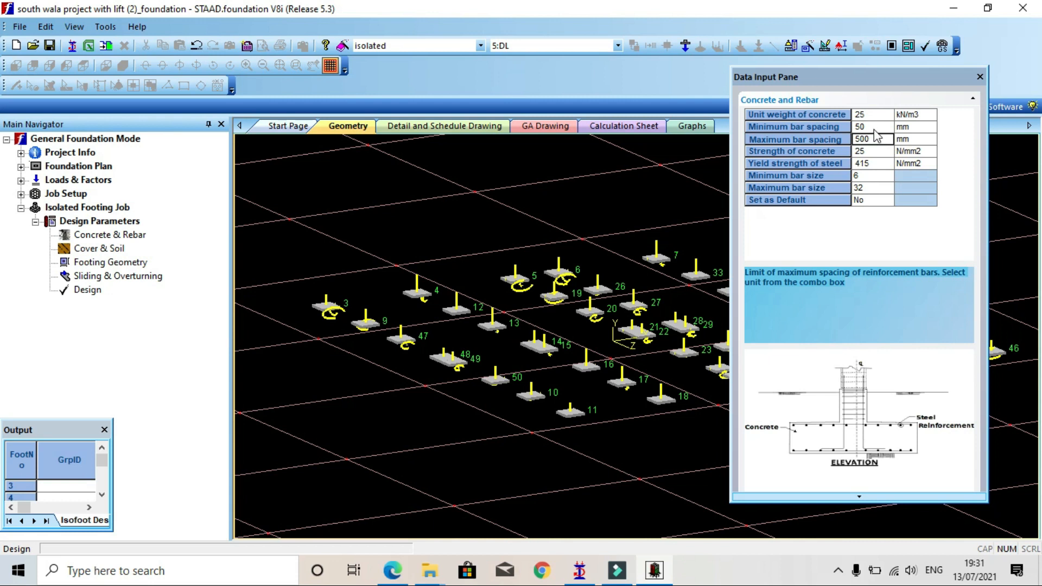
pyautogui.click(822, 152)
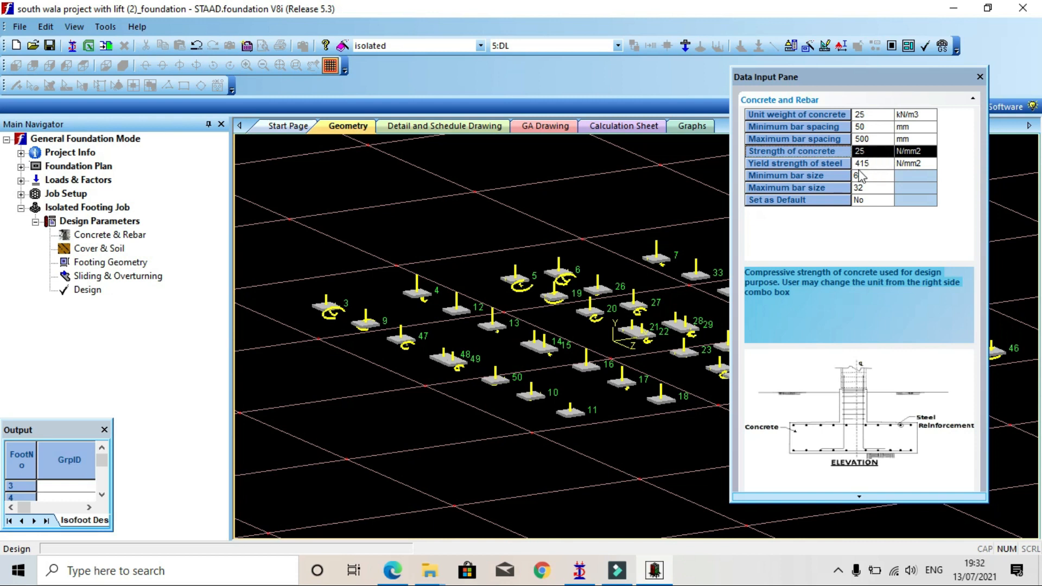
pyautogui.click(820, 165)
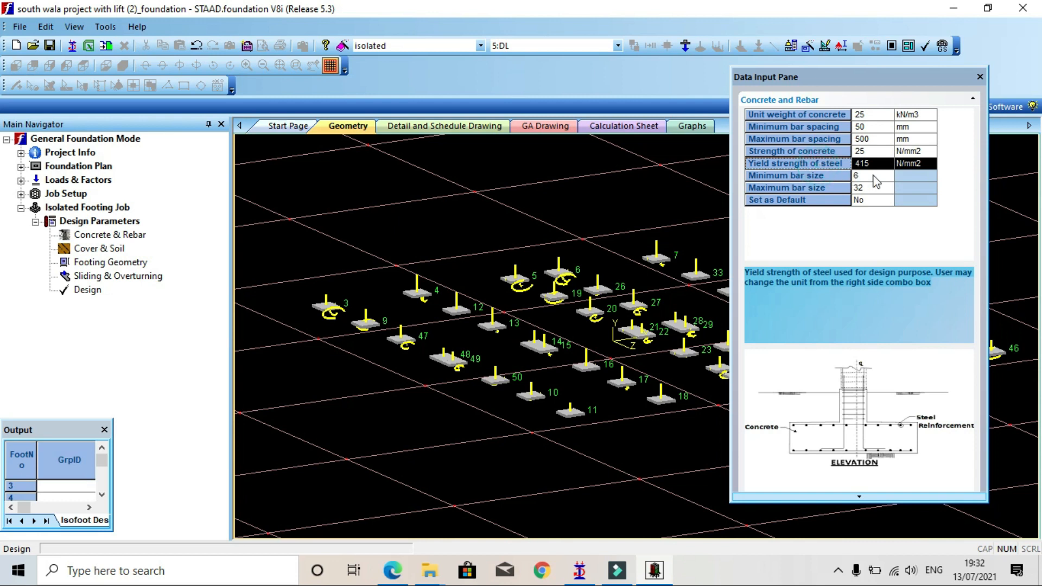
pyautogui.click(832, 177)
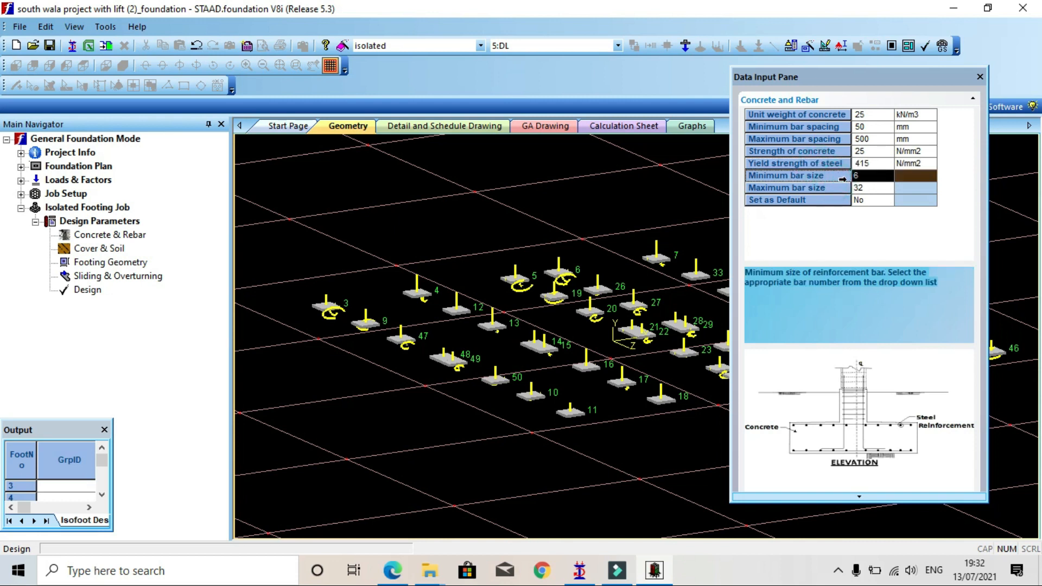
pyautogui.click(890, 178)
pyautogui.click(890, 178)
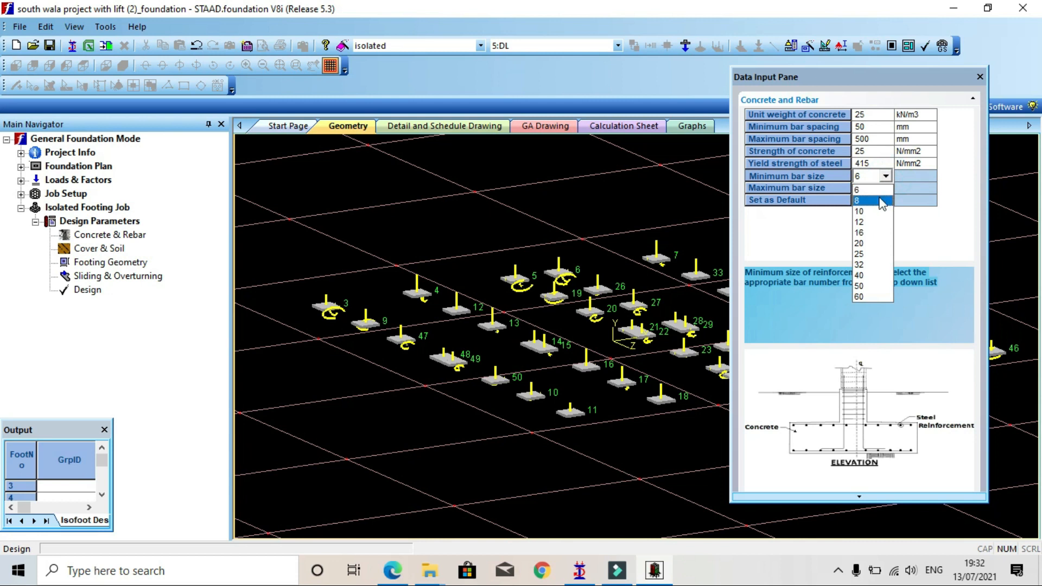
pyautogui.click(886, 199)
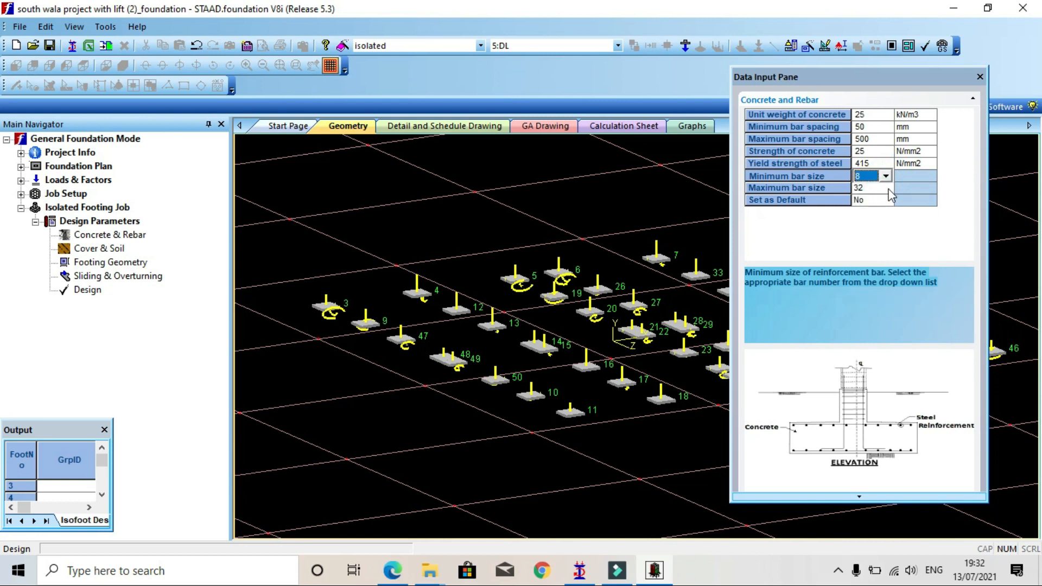
pyautogui.scroll(-3, 915, 388)
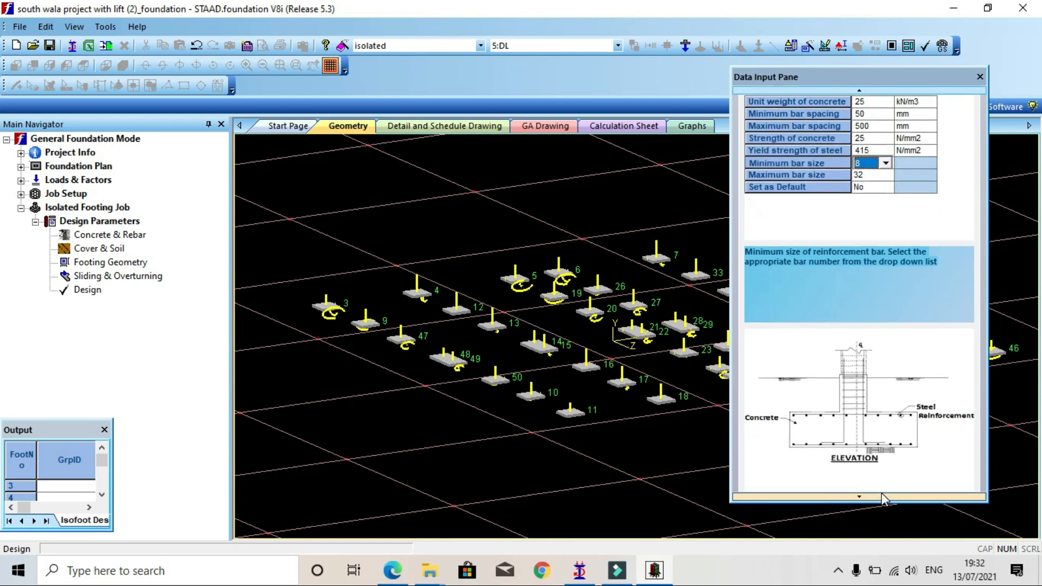
# Open the Cover & Soil parameters of the isolated footing job and choose Drained Condition as the soil type.
pyautogui.click(103, 248)
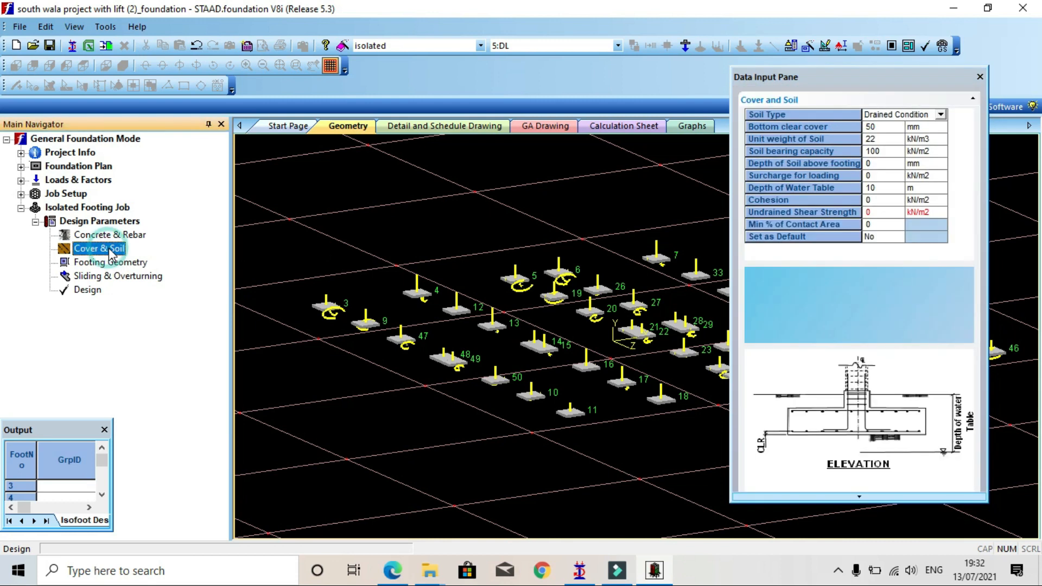
pyautogui.click(940, 116)
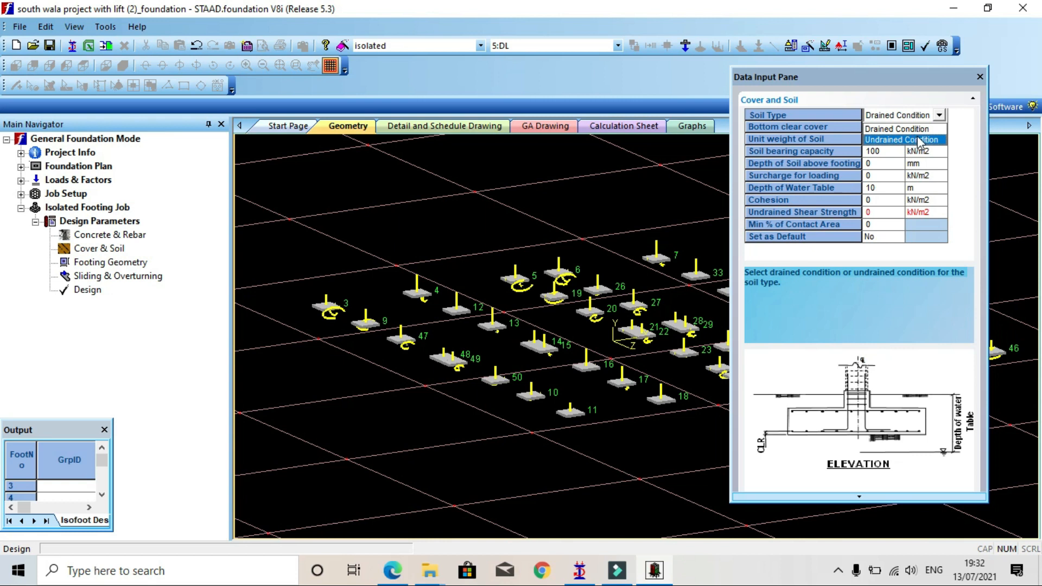
pyautogui.press('Up')
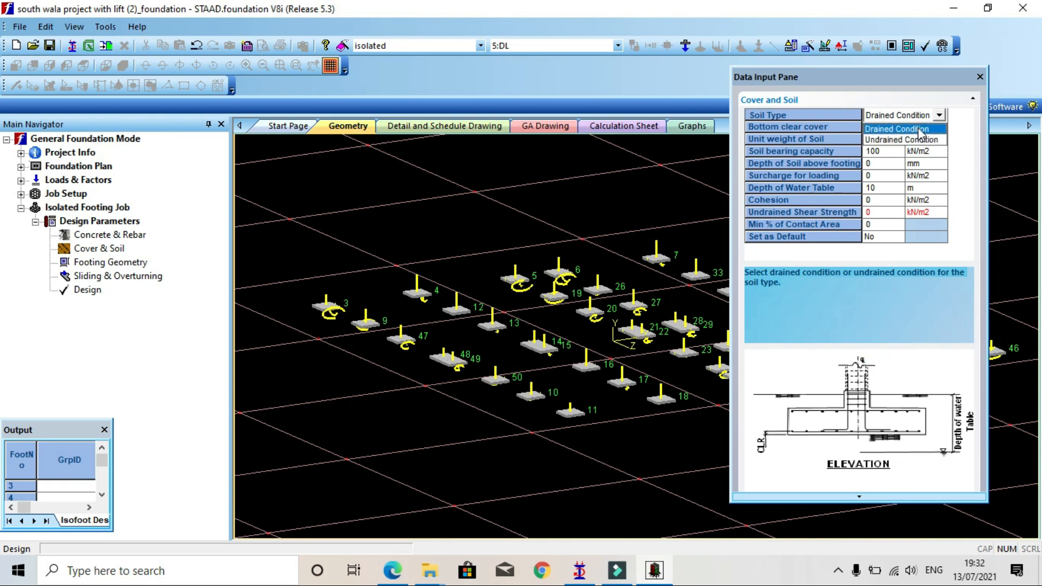
pyautogui.click(919, 130)
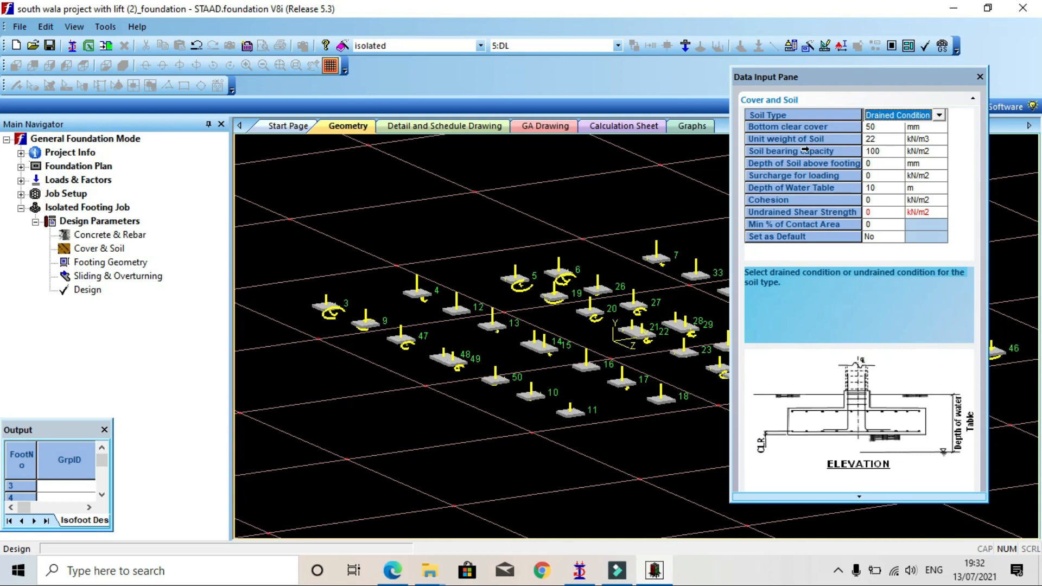
# Set the soil bearing capacity to 180 kN/m2.
pyautogui.click(880, 153)
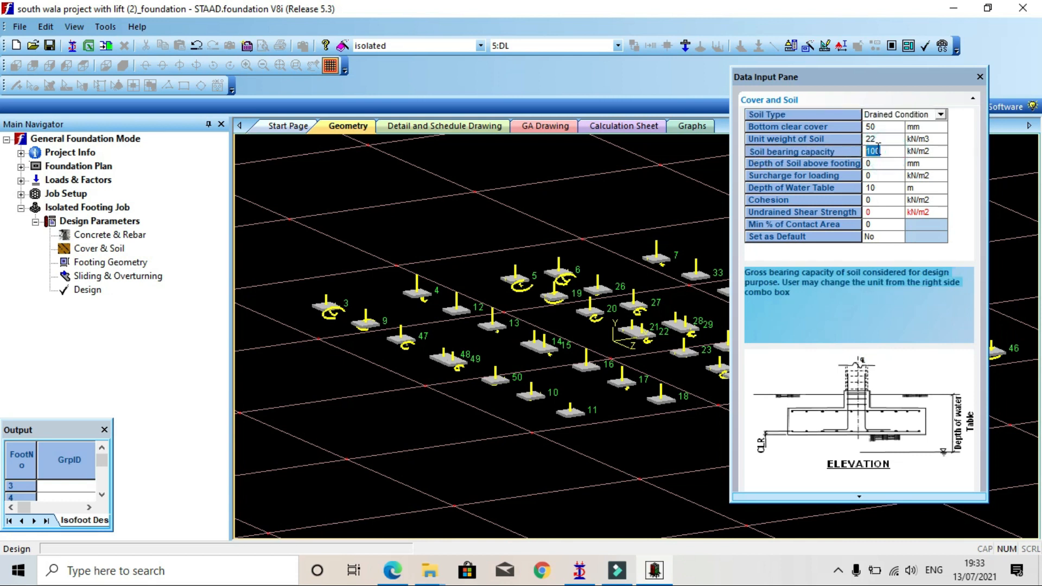
pyautogui.click(880, 140)
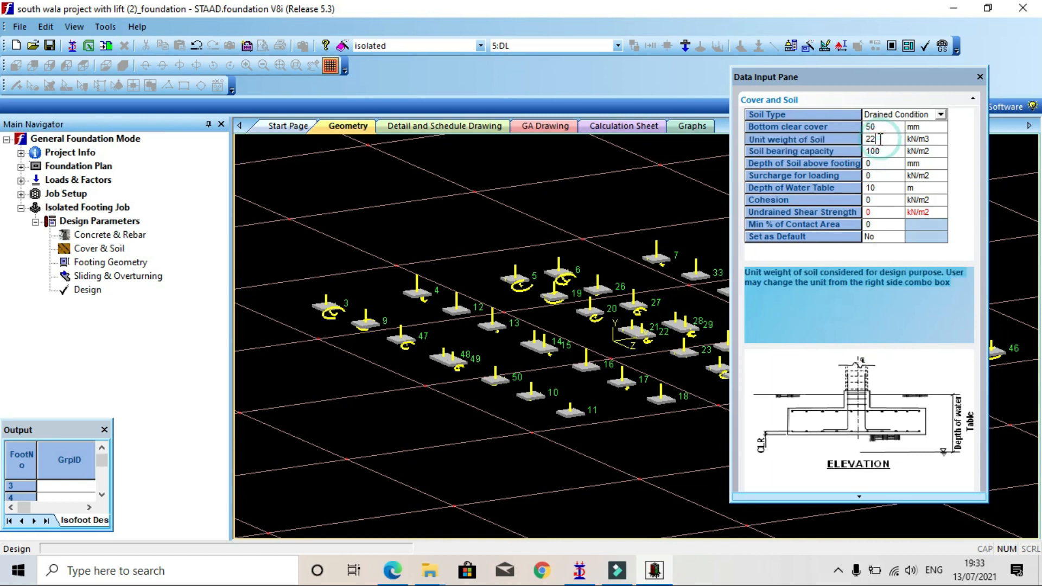
pyautogui.click(891, 151)
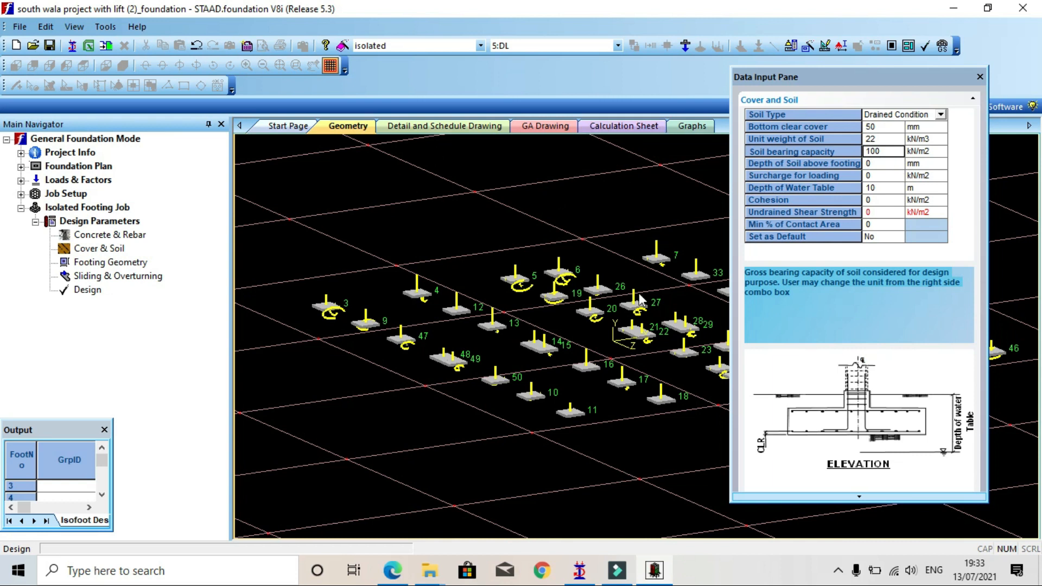
pyautogui.click(887, 150)
pyautogui.click(887, 149)
pyautogui.moveTo(887, 149); pyautogui.dragTo(844, 155)
pyautogui.click(878, 151)
pyautogui.write('180')
# Open the Footing Geometry parameters, choose Calculate Dimension as the design type and decline the auto save.
pyautogui.click(103, 264)
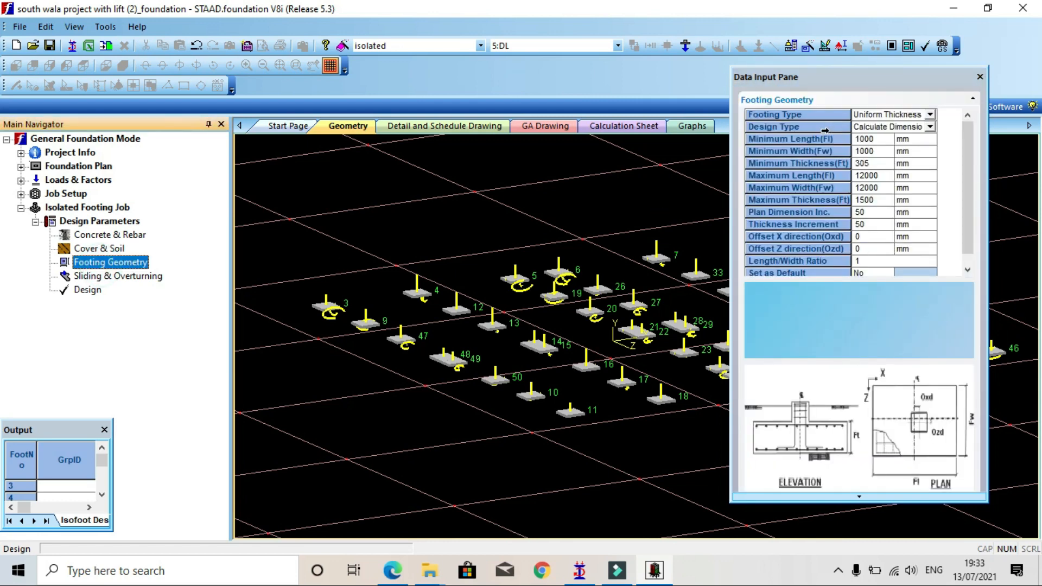
pyautogui.click(930, 127)
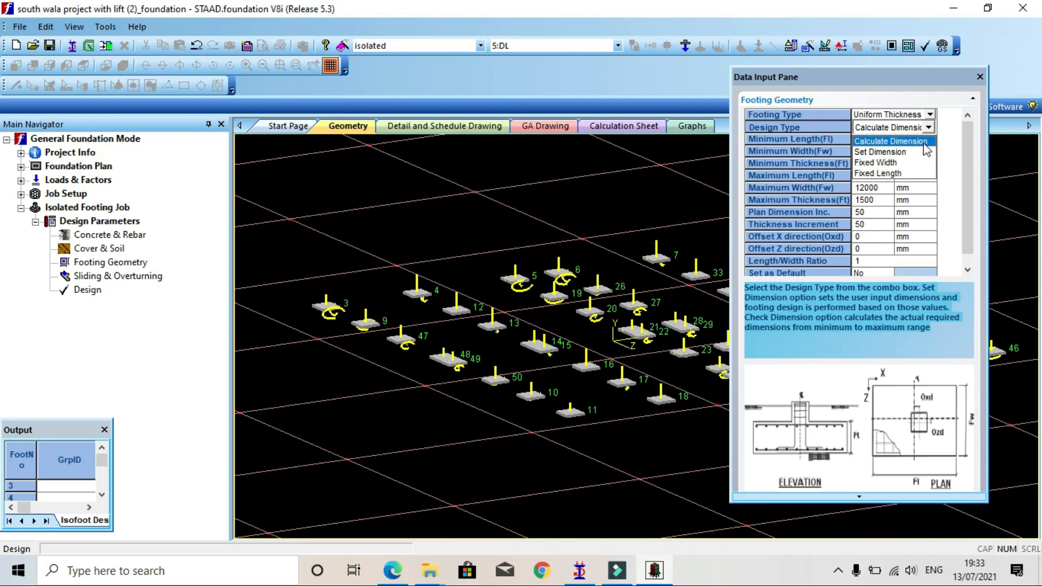
pyautogui.click(924, 142)
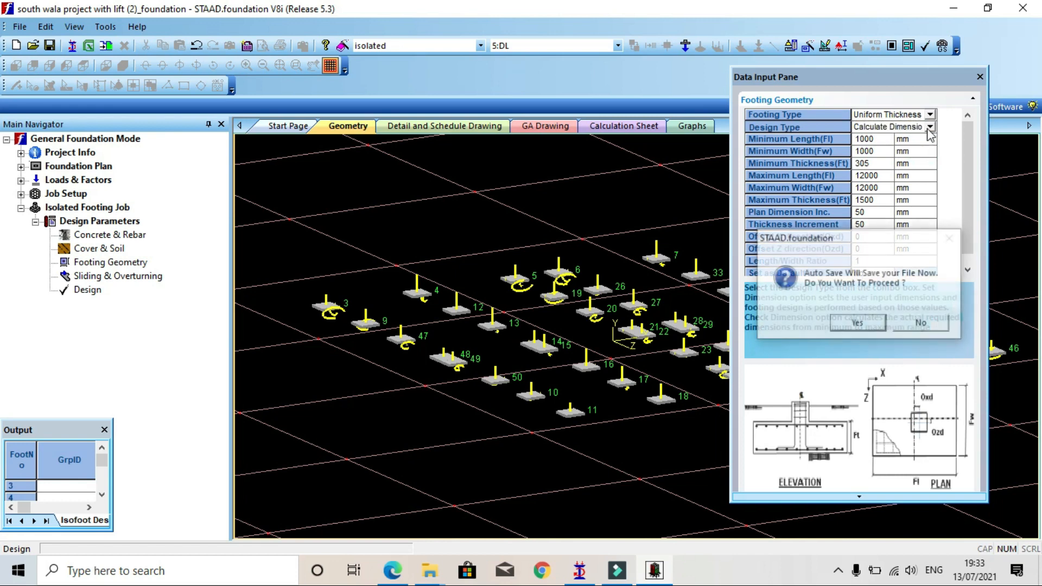
pyautogui.click(926, 325)
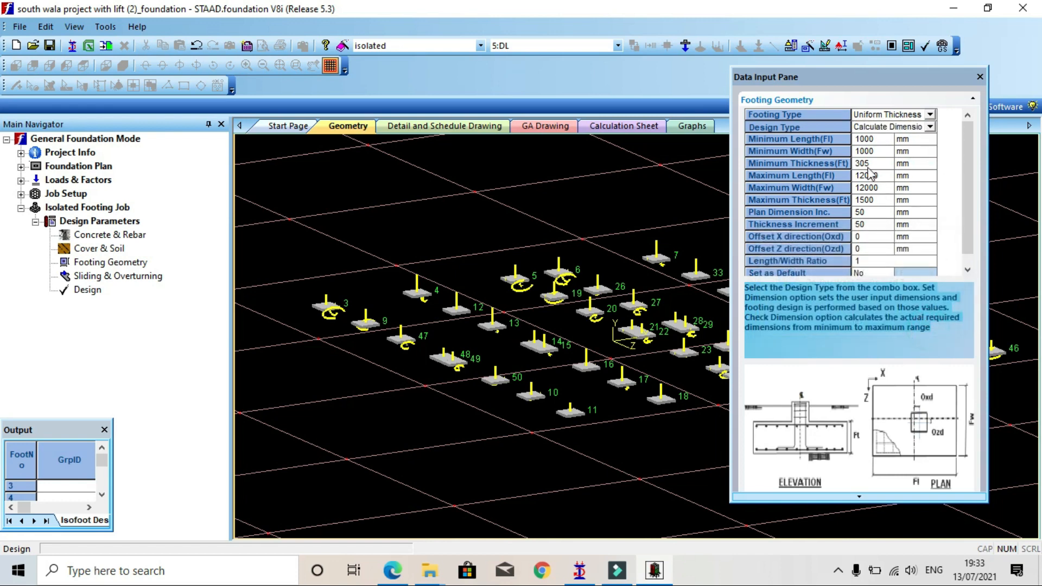
# Try the Set Dimension design type with its minimum size fields, and restore Calculate Dimension.
pyautogui.click(930, 129)
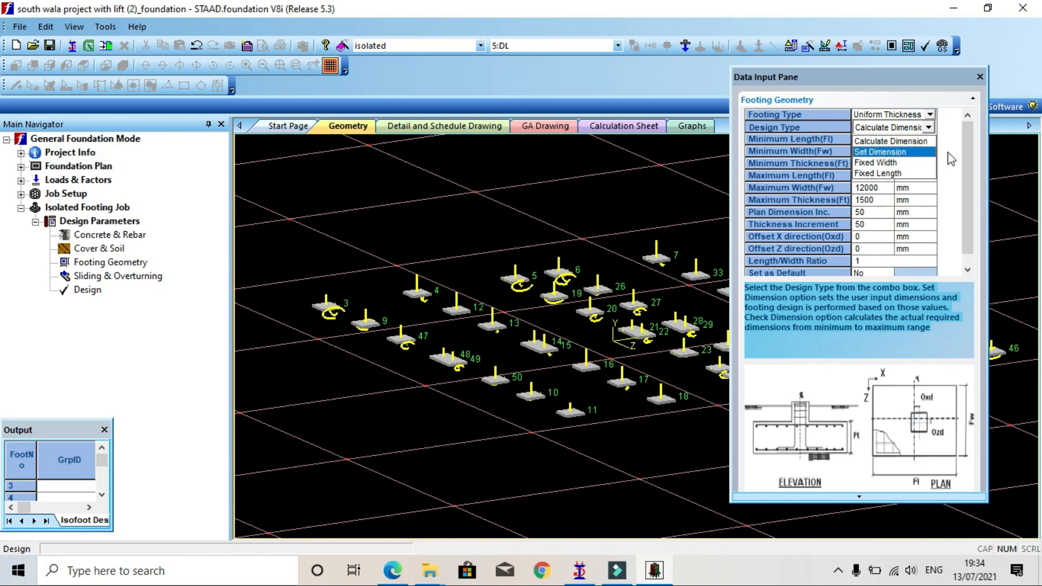
pyautogui.click(888, 153)
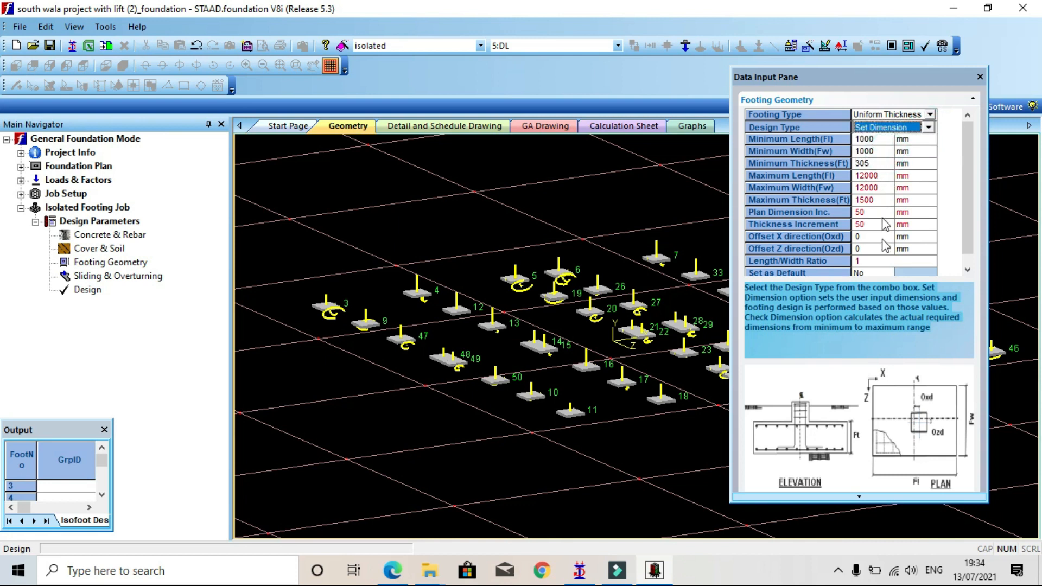
pyautogui.click(867, 176)
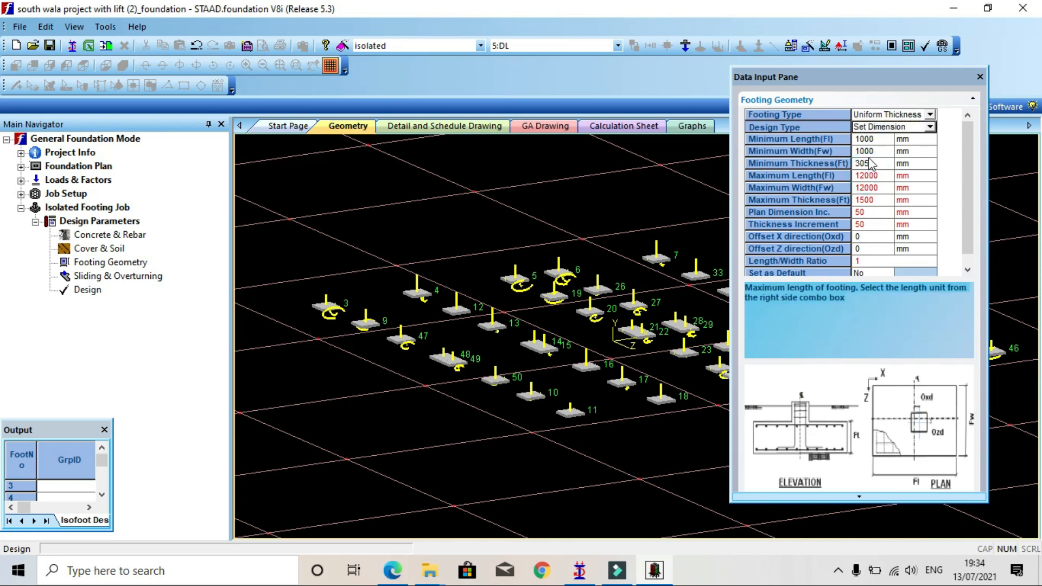
pyautogui.click(875, 162)
pyautogui.click(874, 151)
pyautogui.click(875, 141)
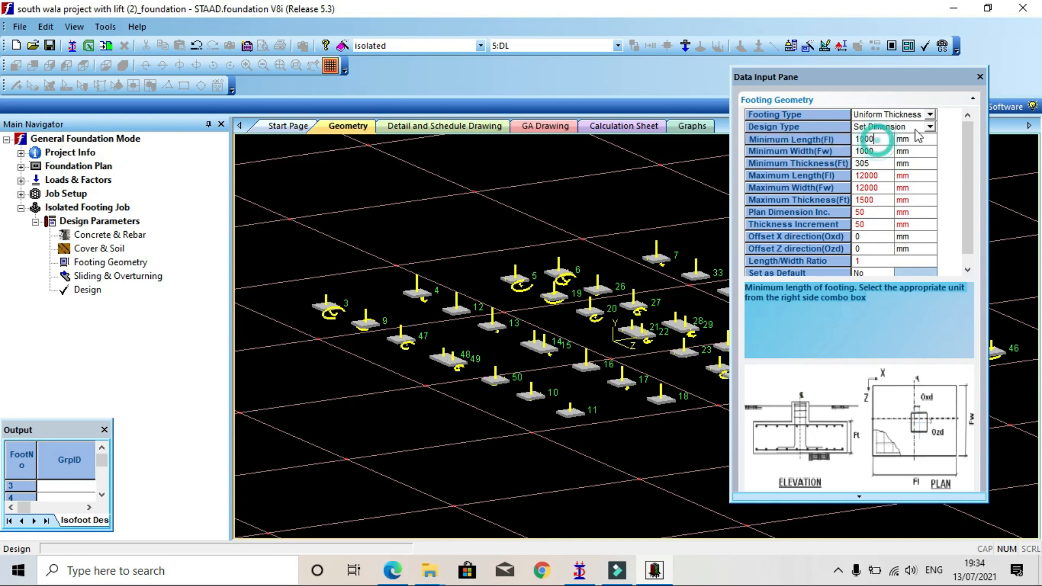
pyautogui.click(931, 128)
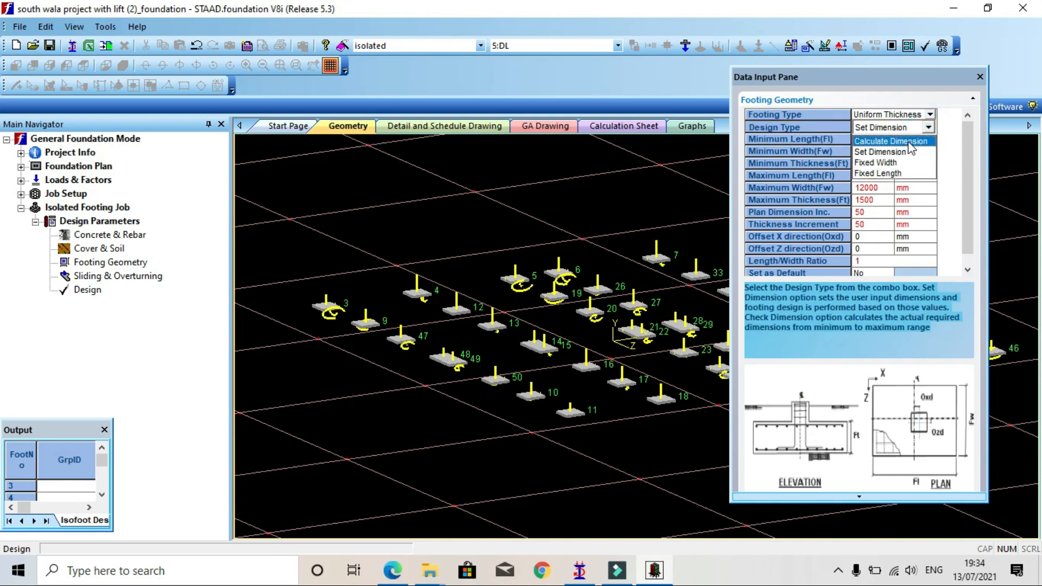
pyautogui.click(911, 148)
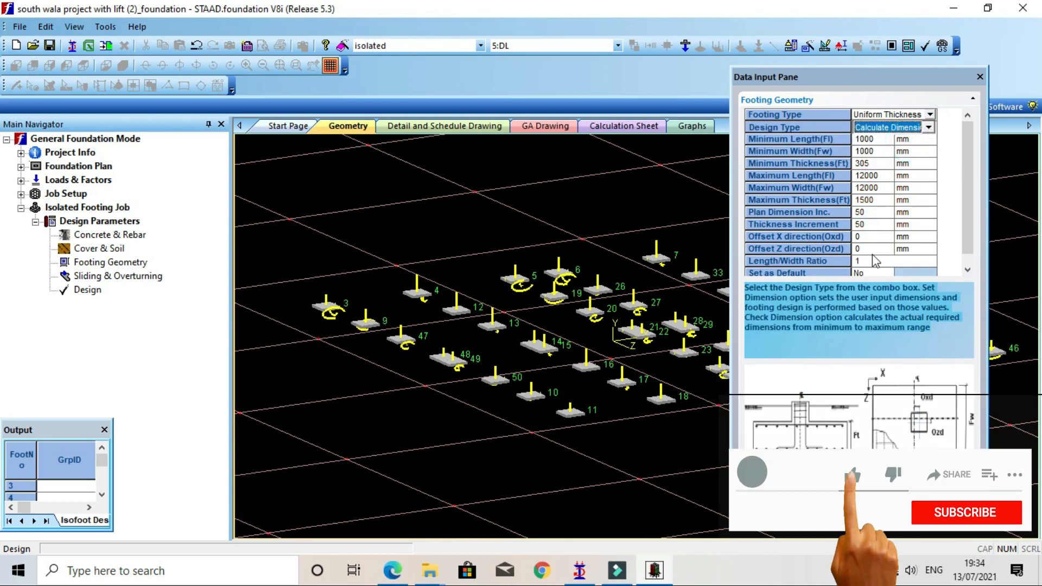
# Run the analysis and design of the isolated footing job and close the data input pane.
pyautogui.click(87, 290)
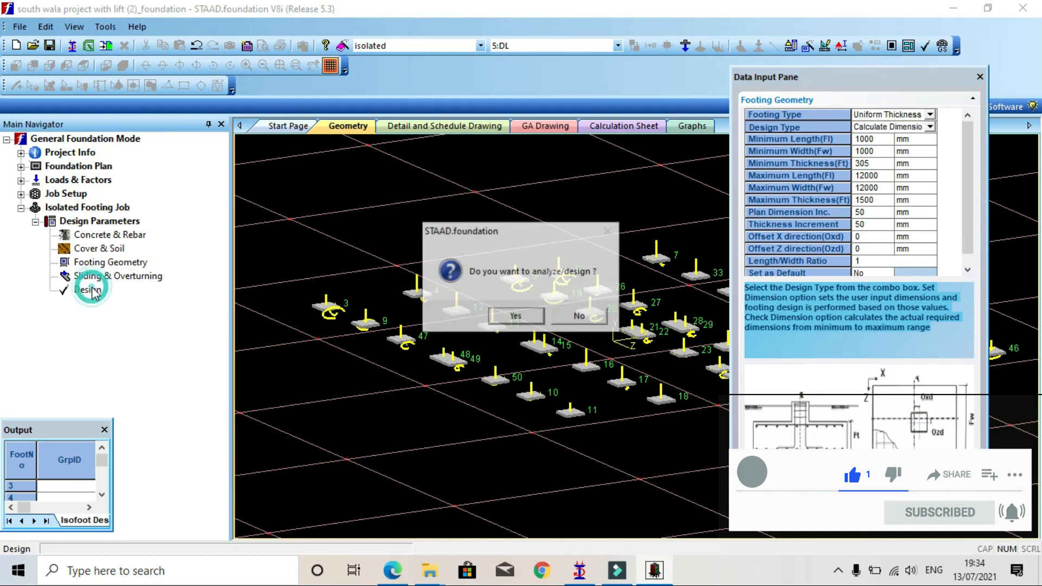
pyautogui.click(512, 319)
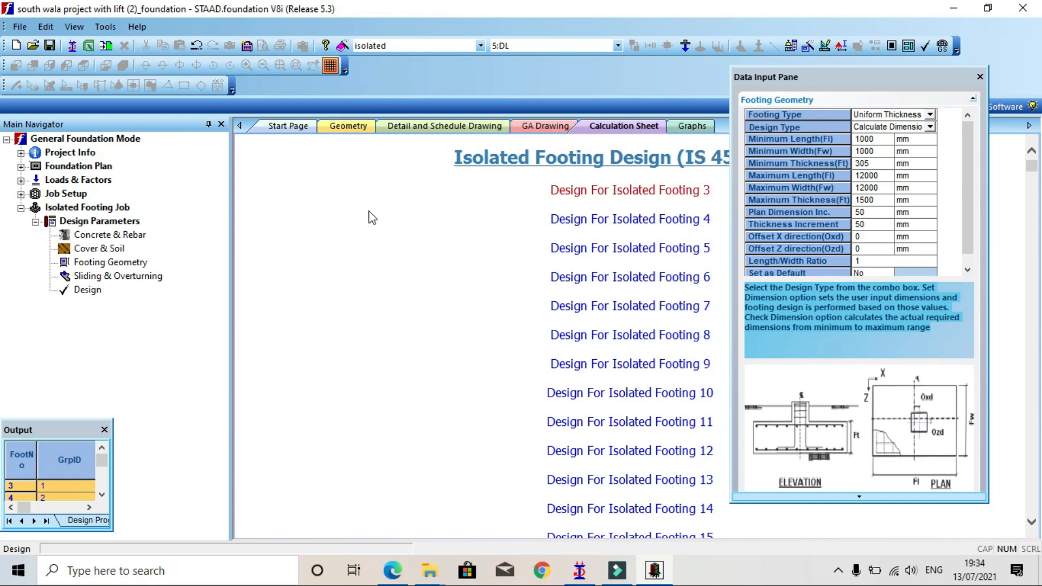
pyautogui.click(980, 77)
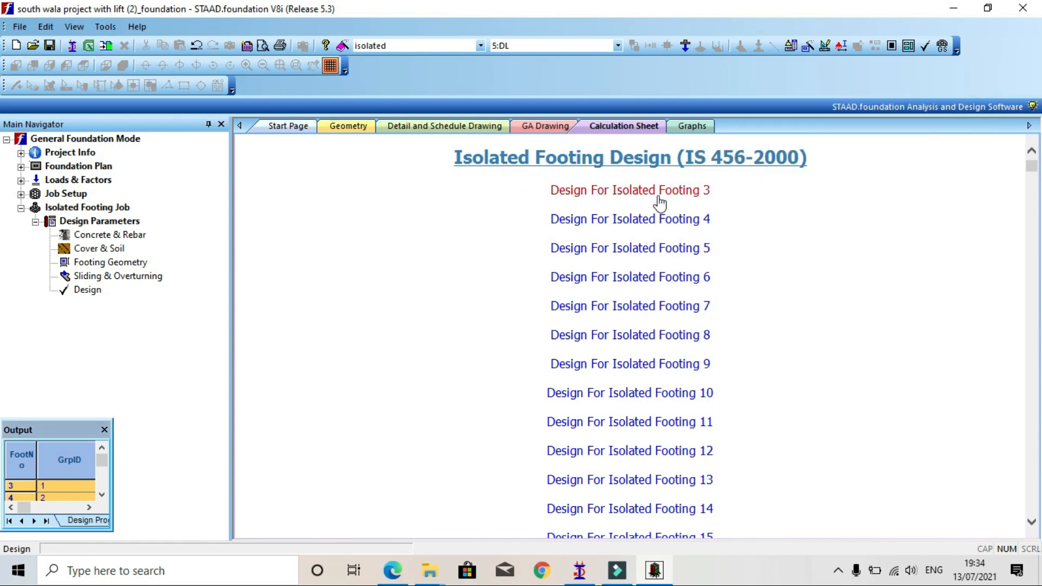
# Look through the list of footing designs in the calculation sheet and open the one for Isolated Footing 3.
pyautogui.click(1032, 179)
pyautogui.moveTo(1032, 179); pyautogui.dragTo(1032, 164)
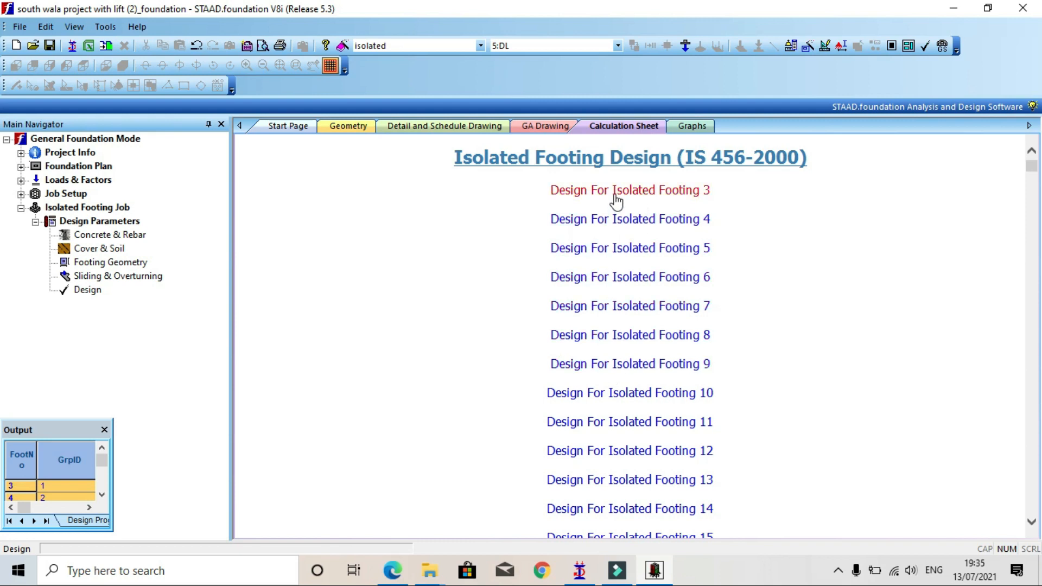
pyautogui.scroll(-1, 787, 294)
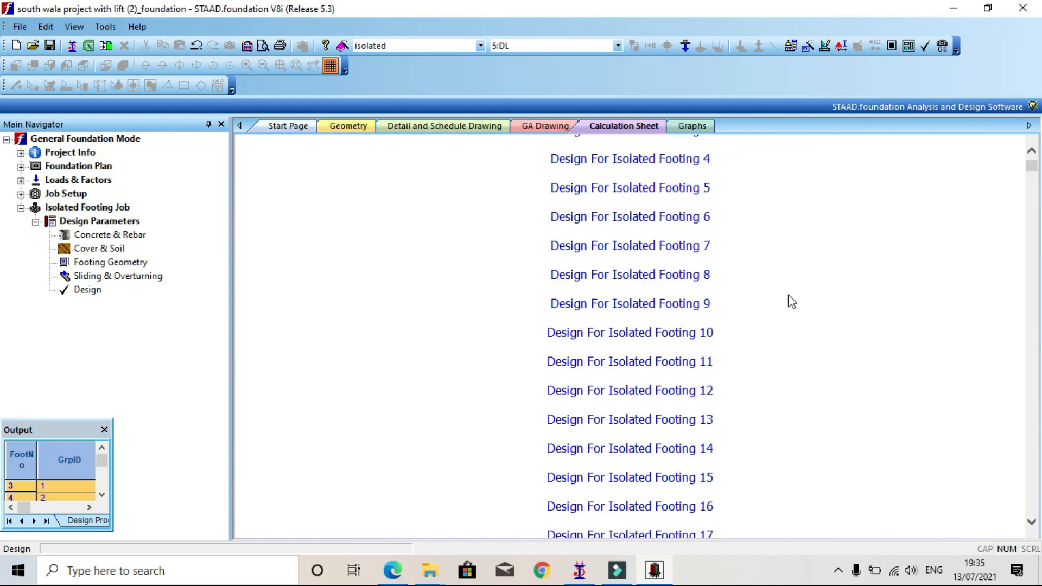
pyautogui.scroll(1, 825, 316)
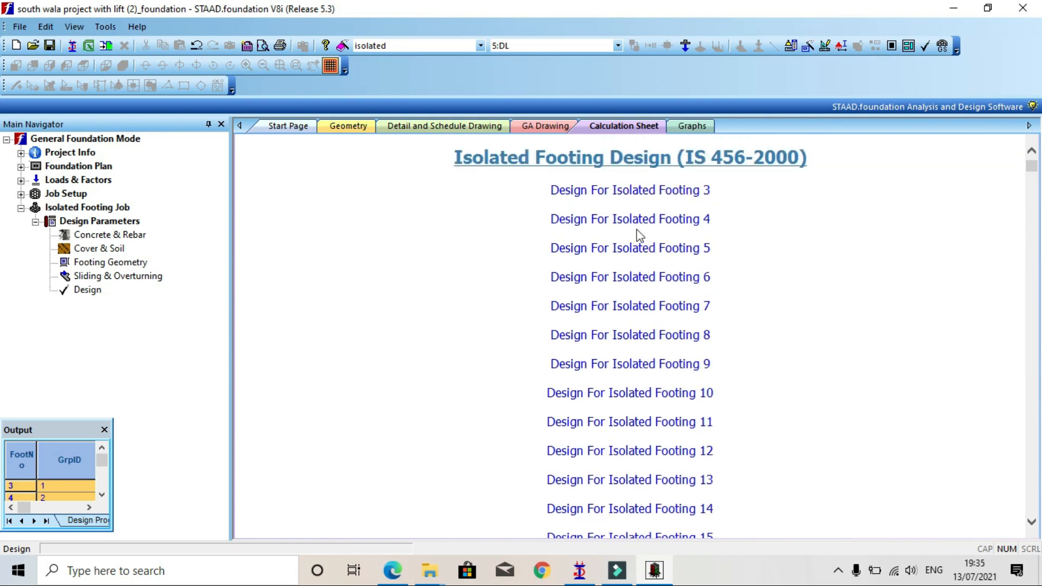
pyautogui.click(696, 198)
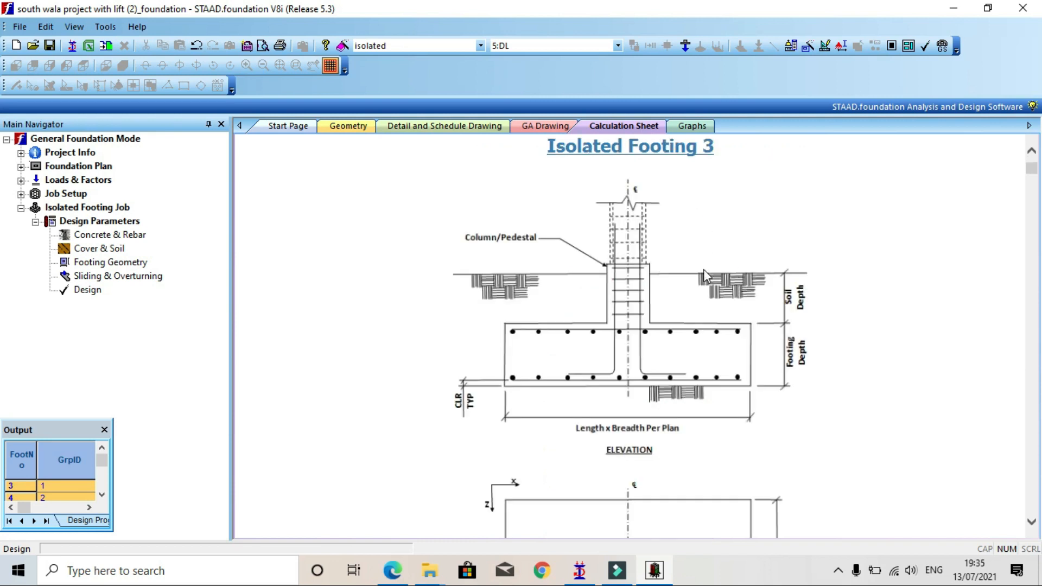
# Examine the elevation and plan sketches, footing geometry and column dimensions in the Isolated Footing 3 calculations.
pyautogui.scroll(-3, 686, 342)
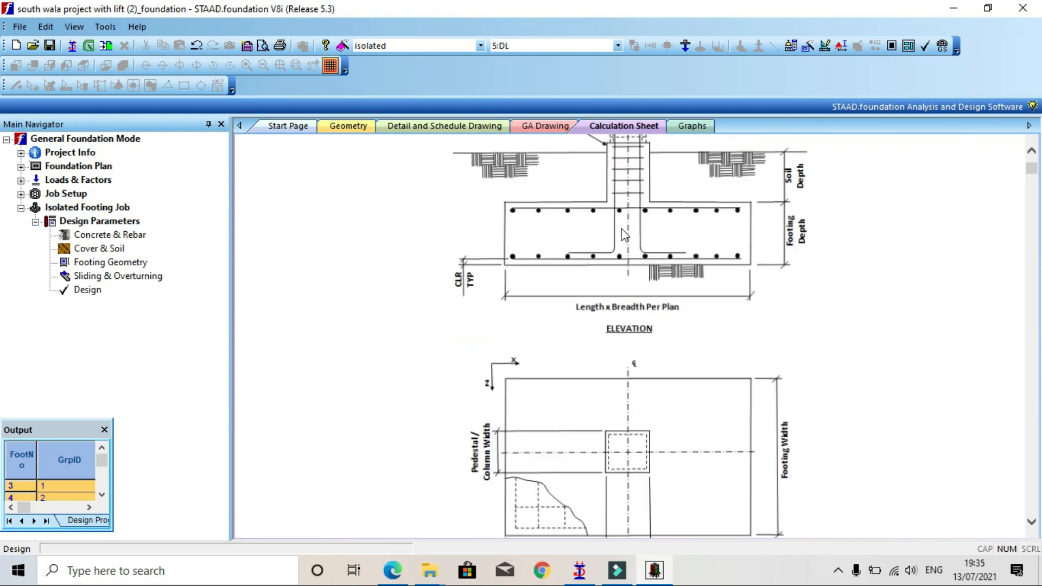
pyautogui.scroll(-9, 643, 288)
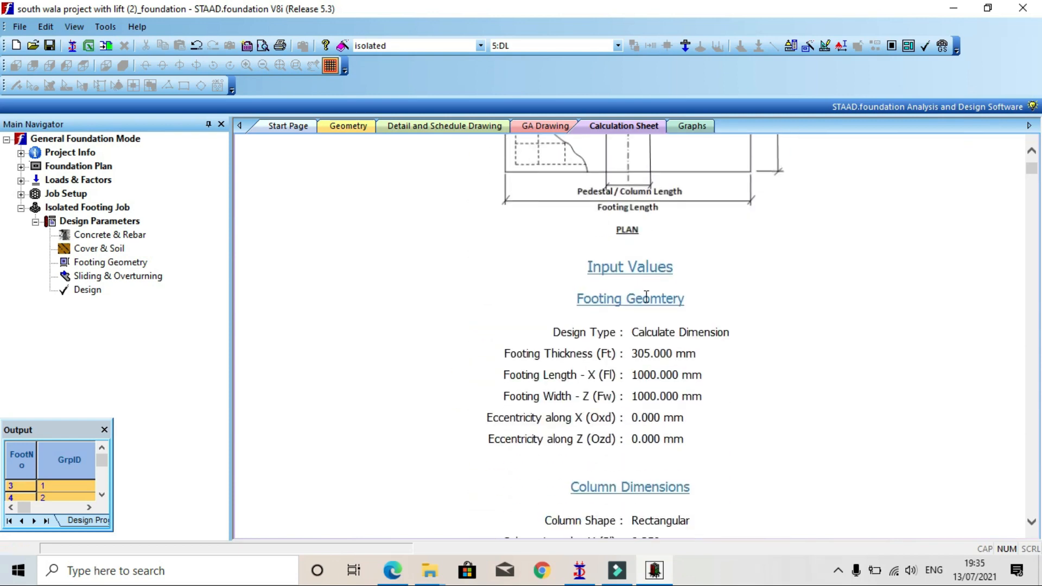
pyautogui.scroll(-5, 646, 296)
pyautogui.scroll(6, 597, 283)
pyautogui.scroll(-1, 551, 310)
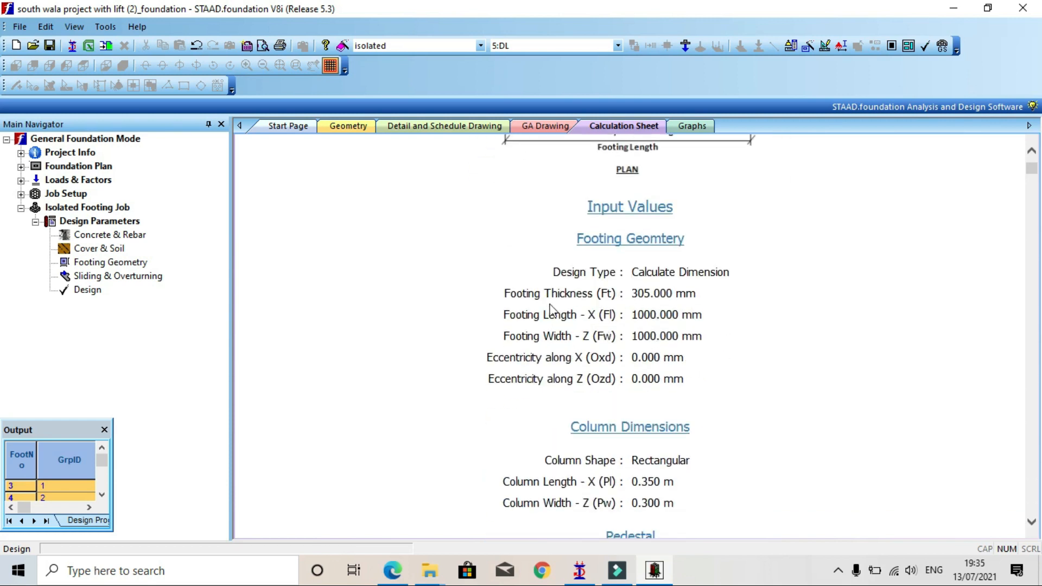
pyautogui.scroll(-3, 552, 326)
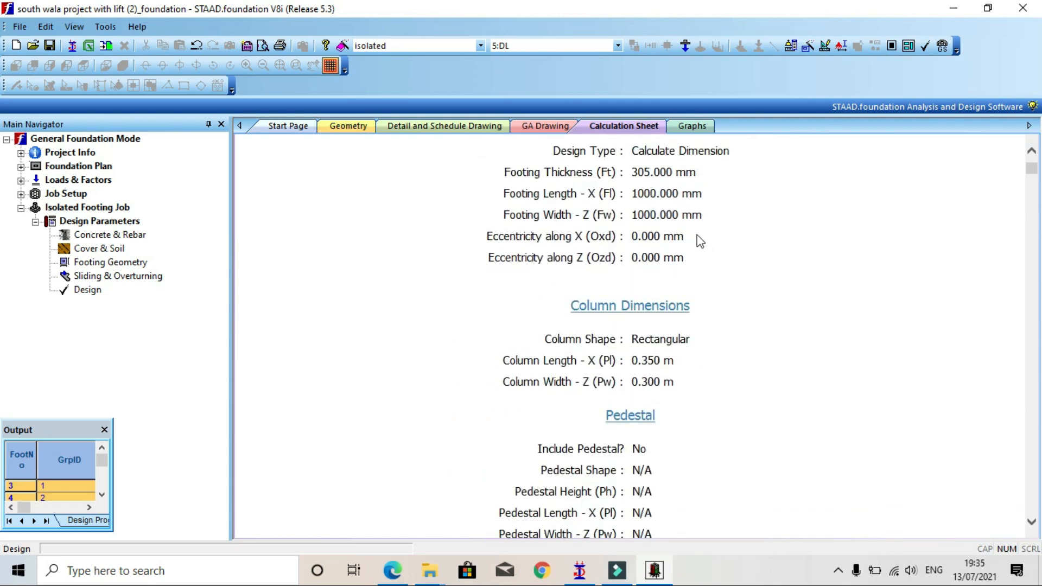
pyautogui.scroll(-1, 689, 300)
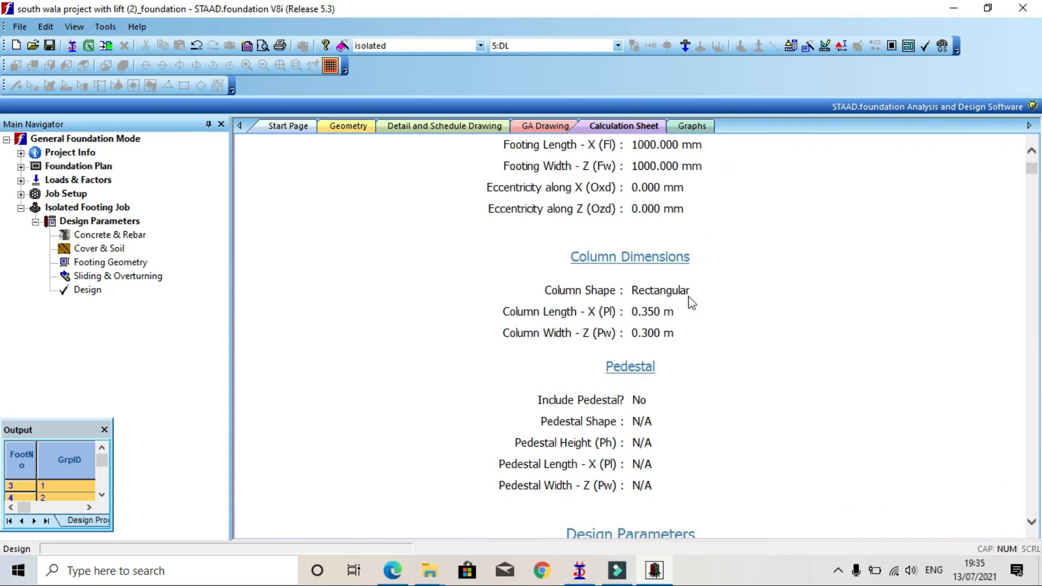
# Check the concrete and rebar properties, soil properties and sliding and overturning factors listed for Isolated Footing 3.
pyautogui.scroll(-7, 607, 325)
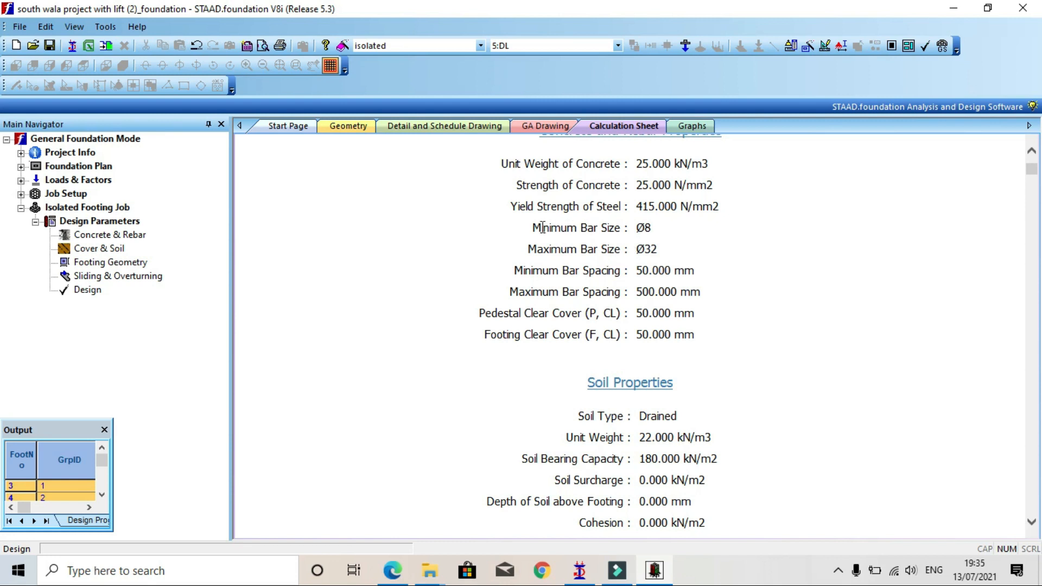
pyautogui.moveTo(543, 228); pyautogui.dragTo(658, 225)
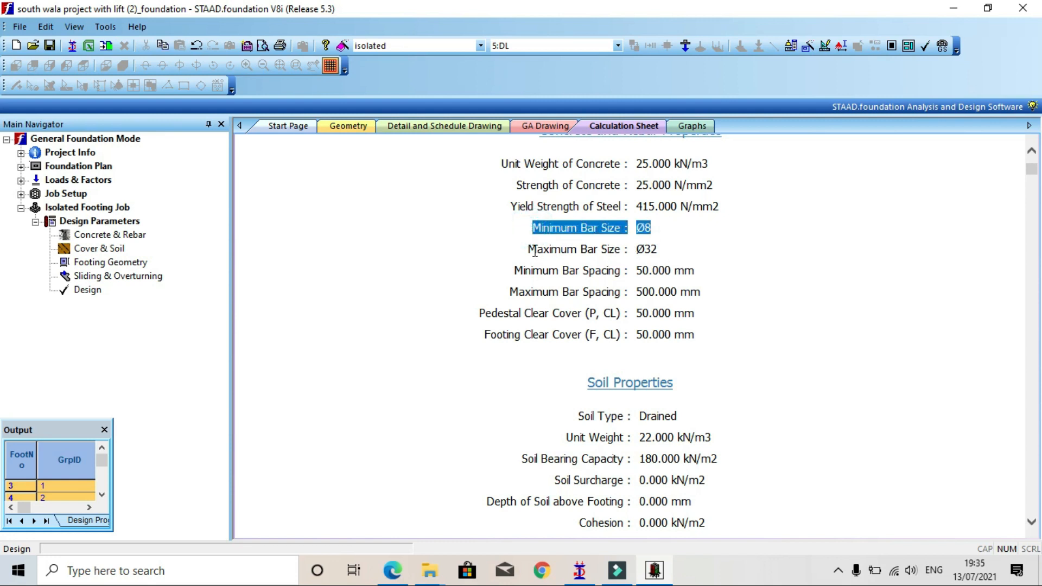
pyautogui.moveTo(535, 251); pyautogui.dragTo(636, 270)
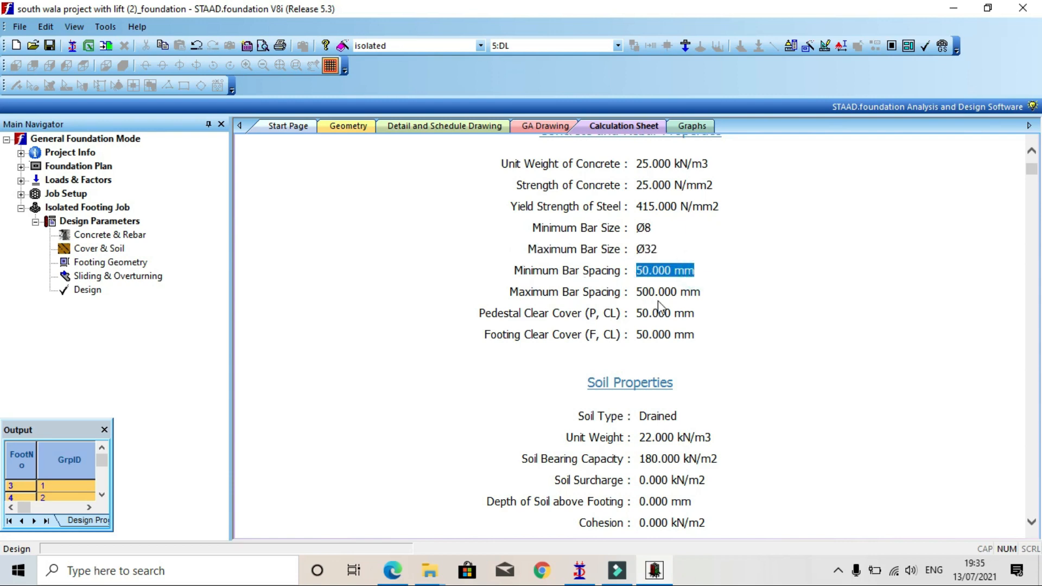
pyautogui.scroll(-5, 658, 300)
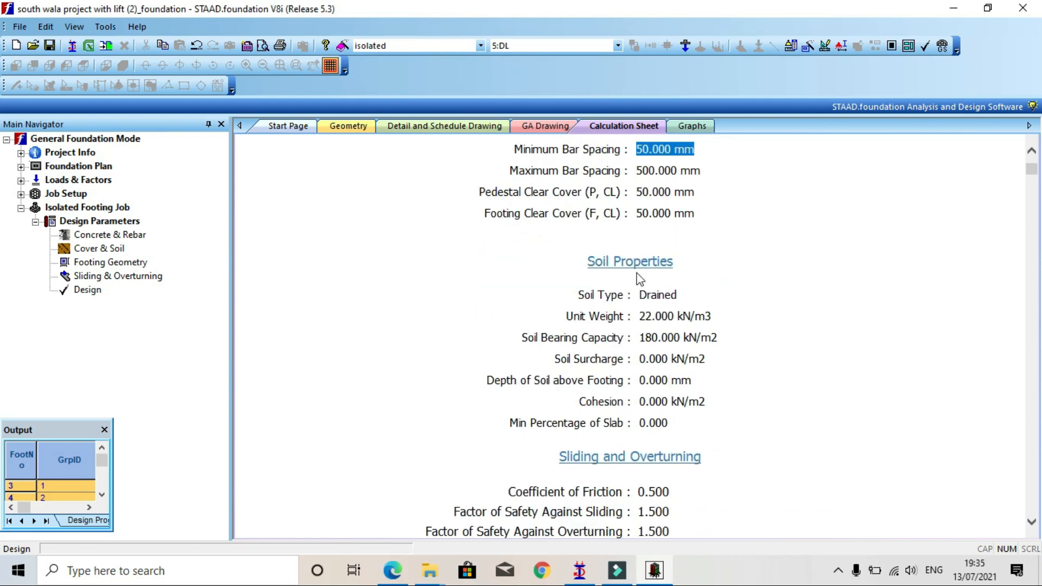
pyautogui.scroll(-3, 640, 276)
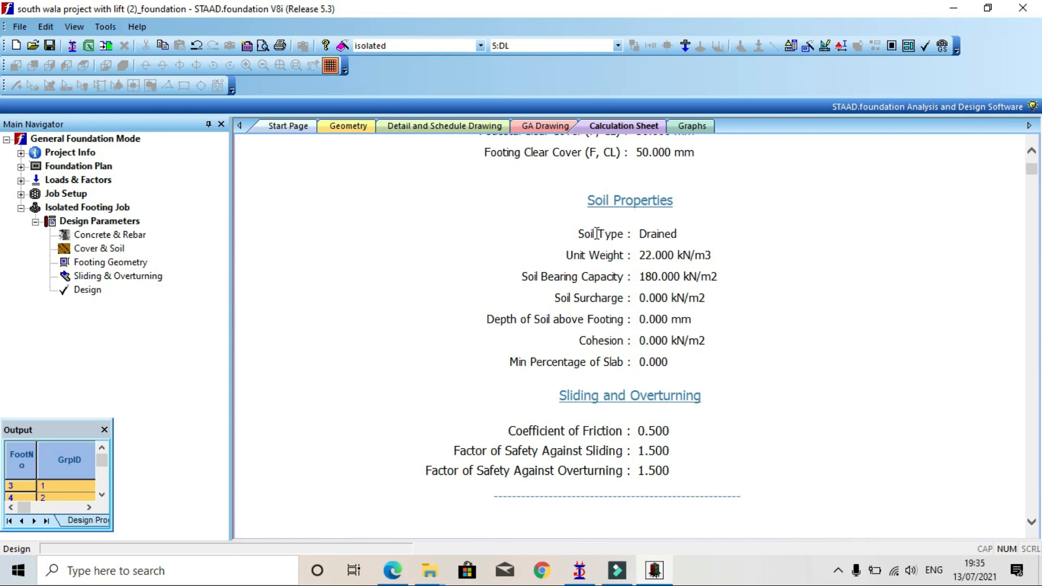
pyautogui.scroll(-6, 606, 343)
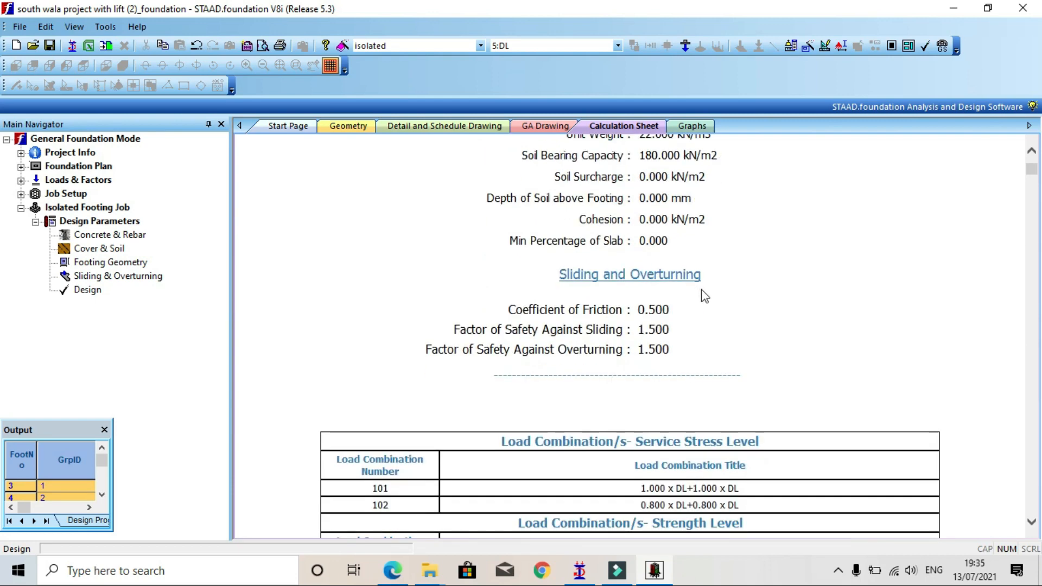
# Review the service and strength level load combinations and the applied load tables for Isolated Footing 3.
pyautogui.scroll(-6, 672, 323)
pyautogui.scroll(-3, 549, 200)
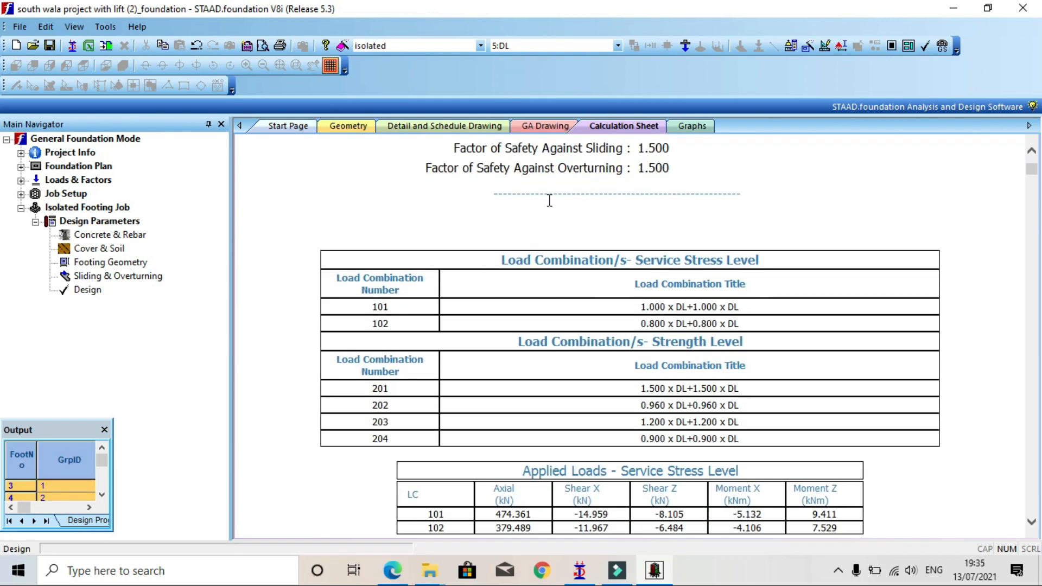
pyautogui.scroll(3, 638, 206)
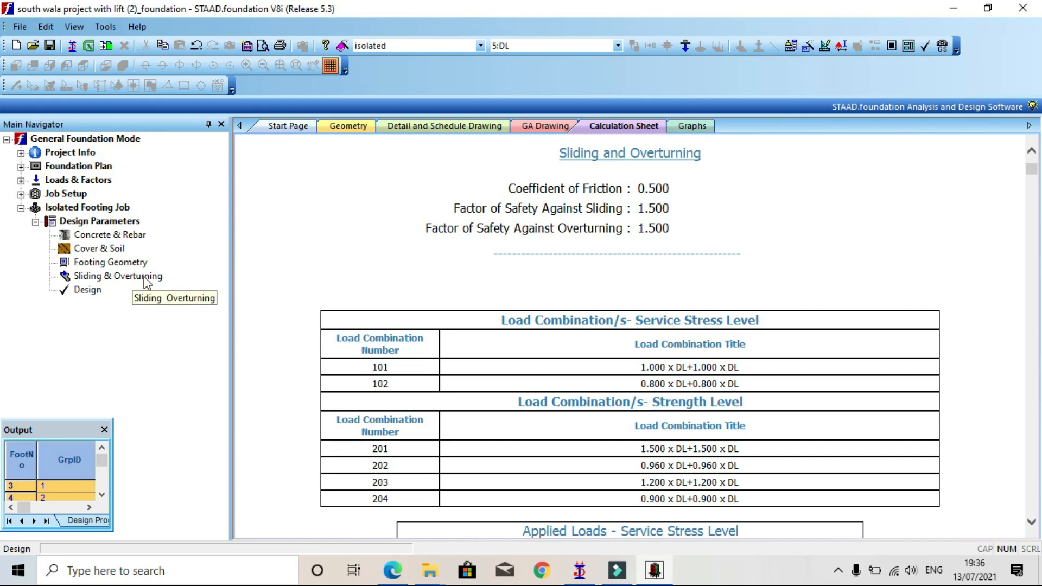
pyautogui.scroll(-2, 697, 290)
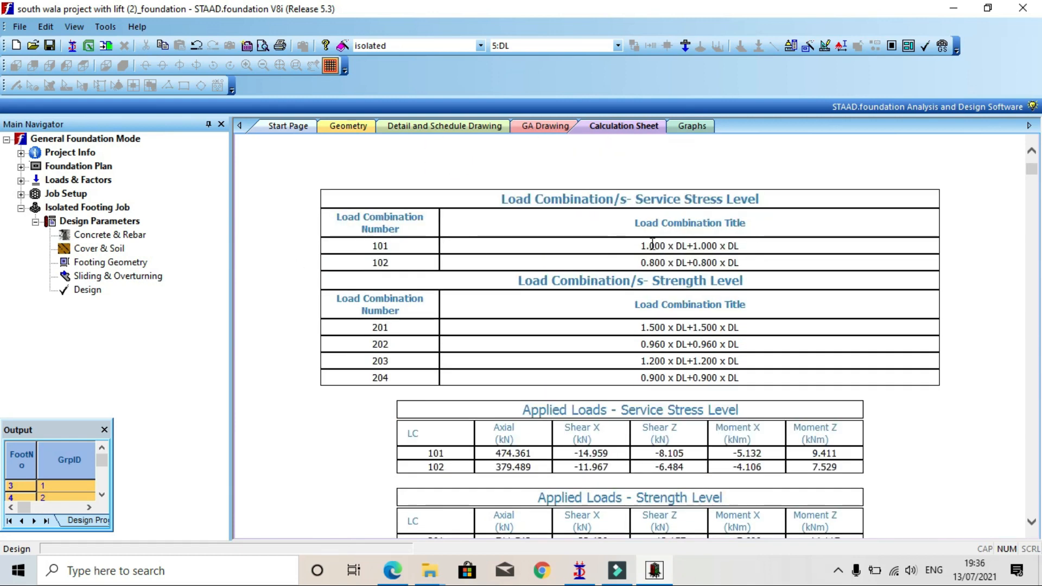
pyautogui.scroll(-1, 652, 245)
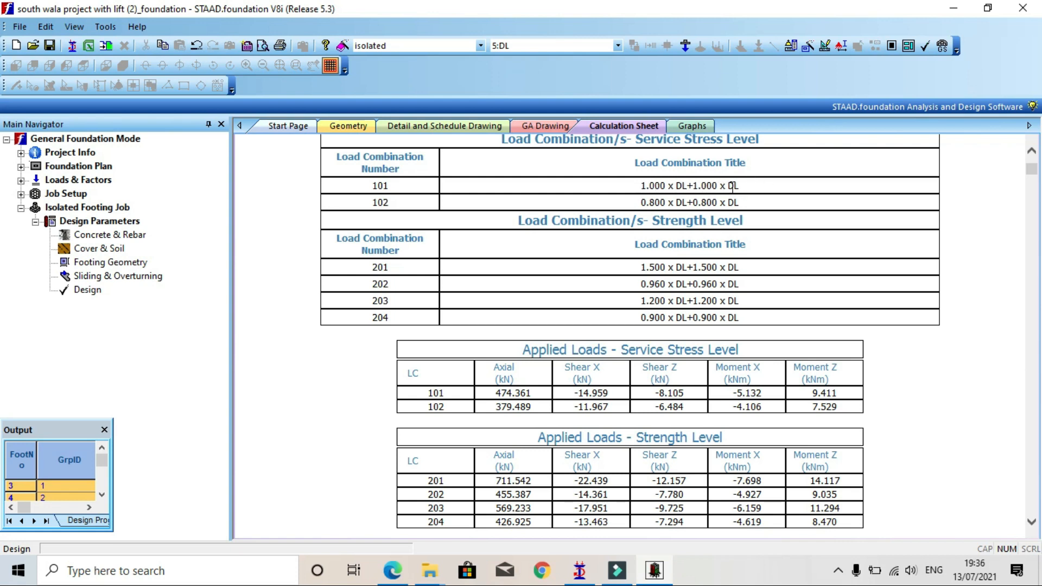
pyautogui.scroll(-1, 705, 283)
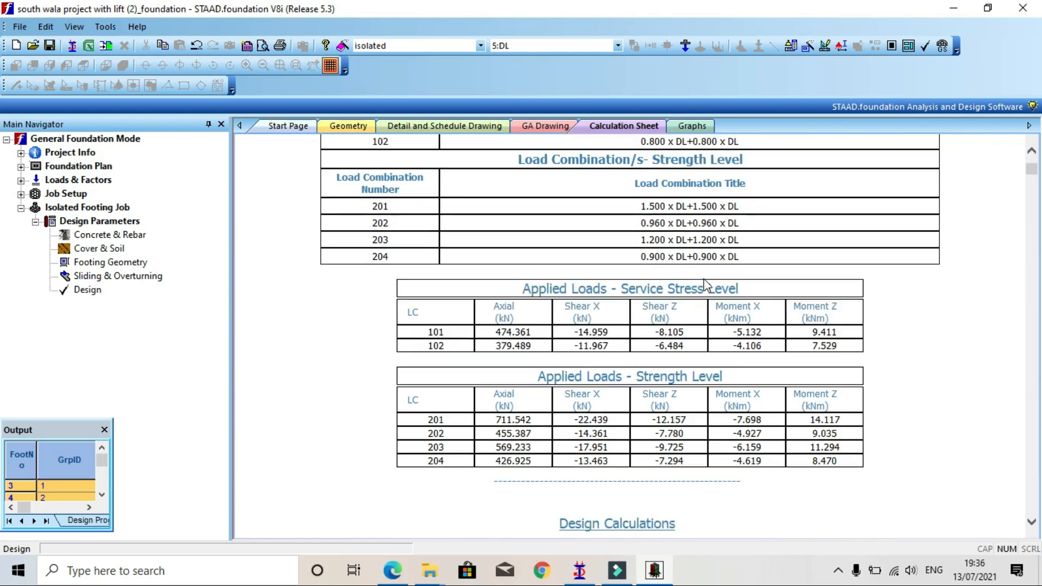
# Examine the footing size, corner pressure and sliding and overturning checks in the Isolated Footing 3 design calculations.
pyautogui.scroll(-6, 705, 284)
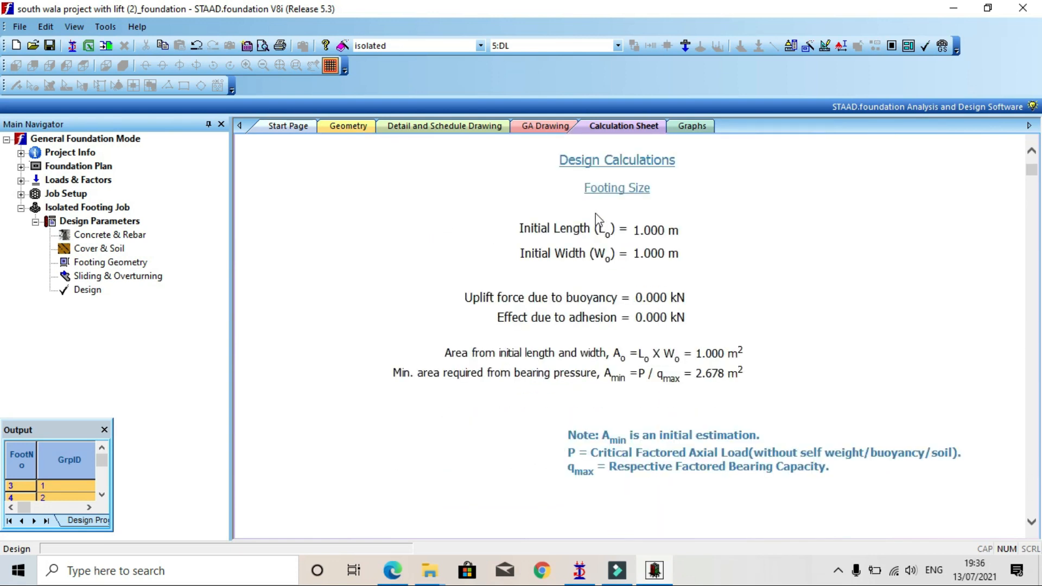
pyautogui.scroll(-1, 634, 204)
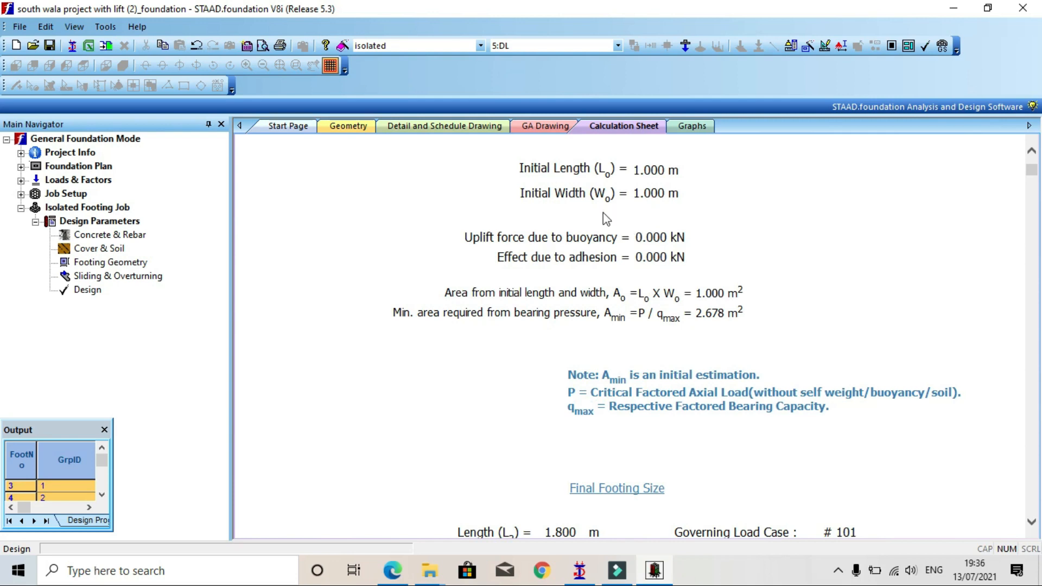
pyautogui.scroll(-15, 635, 243)
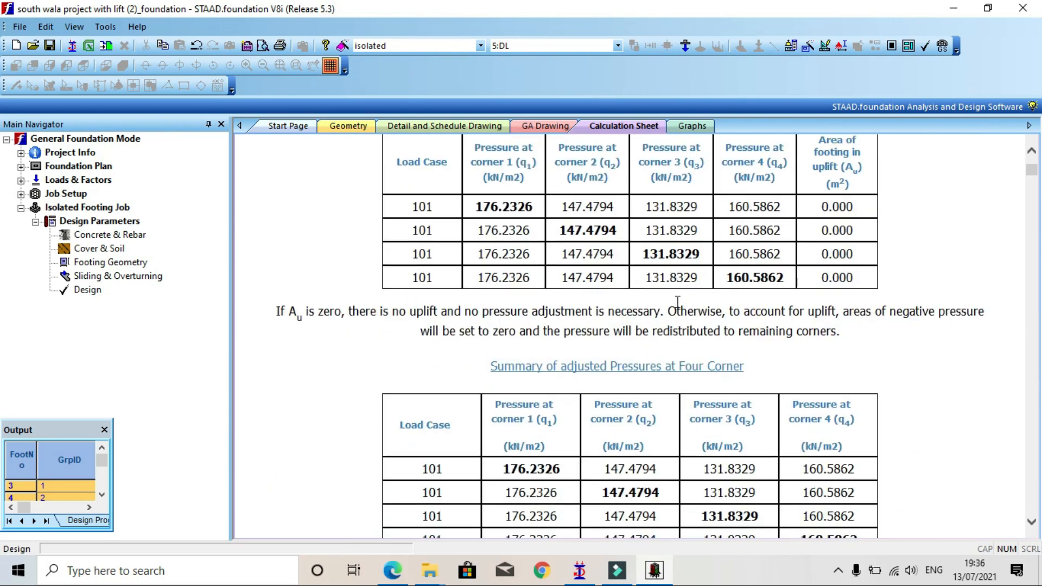
pyautogui.scroll(-1, 677, 302)
pyautogui.scroll(-2, 754, 277)
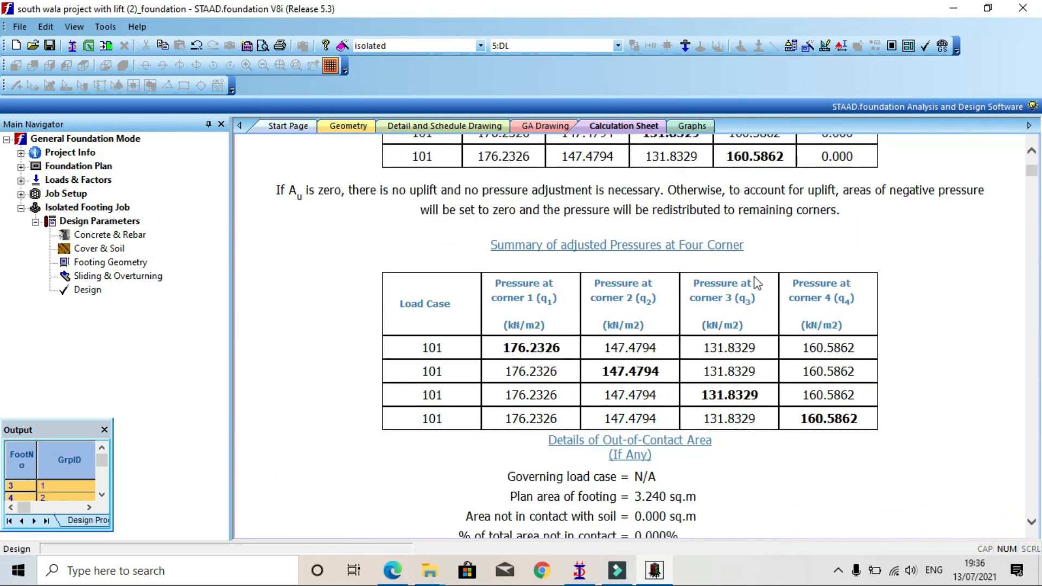
pyautogui.scroll(4, 755, 276)
pyautogui.scroll(-8, 754, 277)
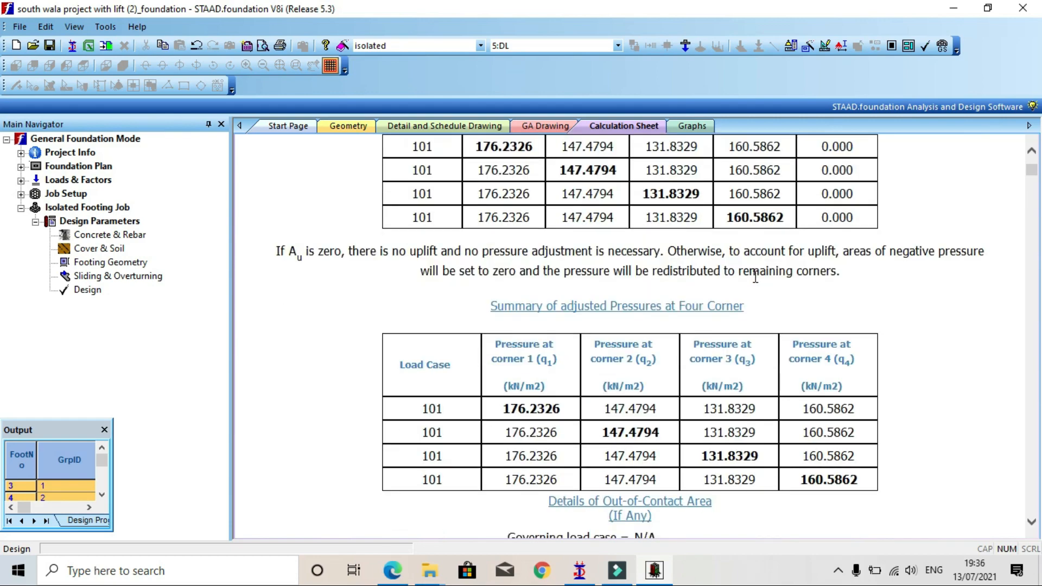
pyautogui.scroll(-3, 759, 282)
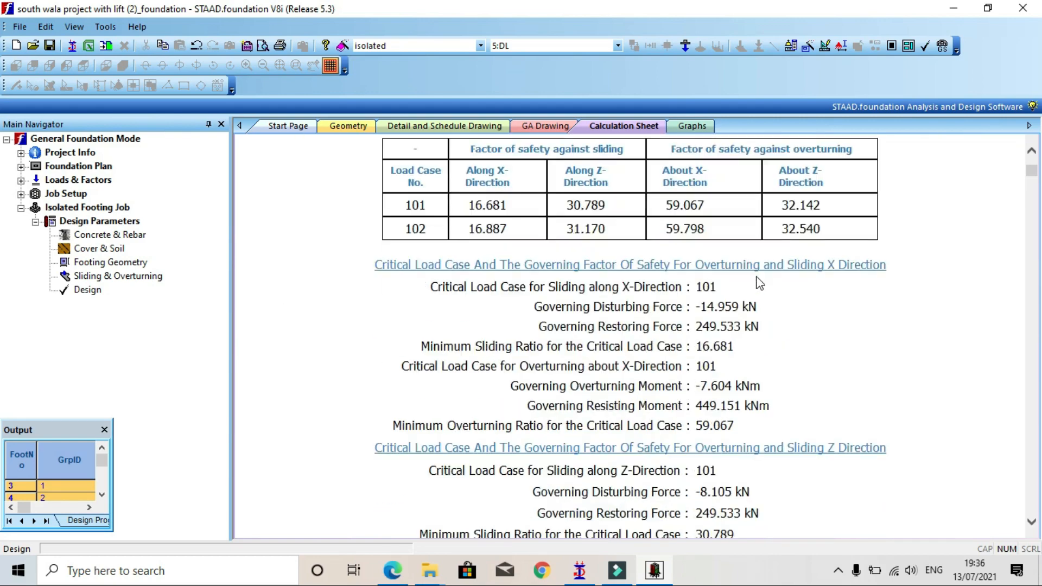
# Check the moment calculation for the trial depth about the X and Z axes, comparing governing moment with limit moment of resistance.
pyautogui.scroll(-12, 759, 282)
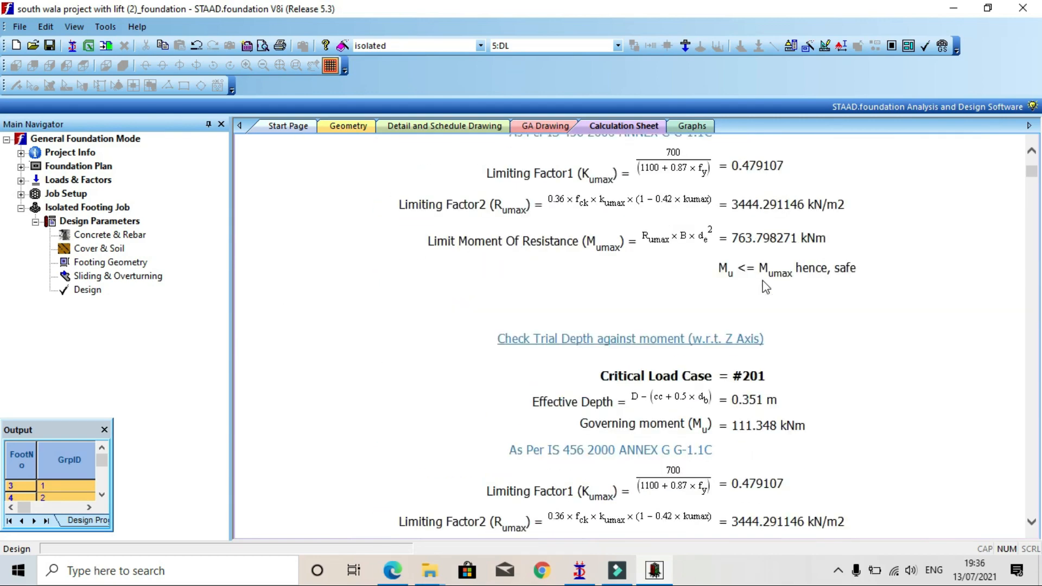
pyautogui.scroll(1, 836, 310)
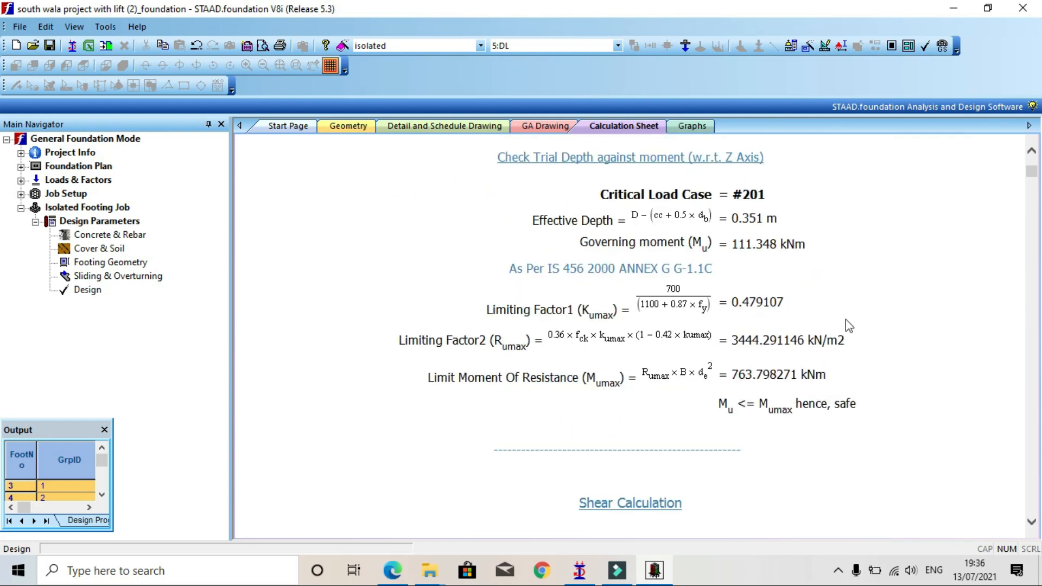
pyautogui.scroll(2, 679, 257)
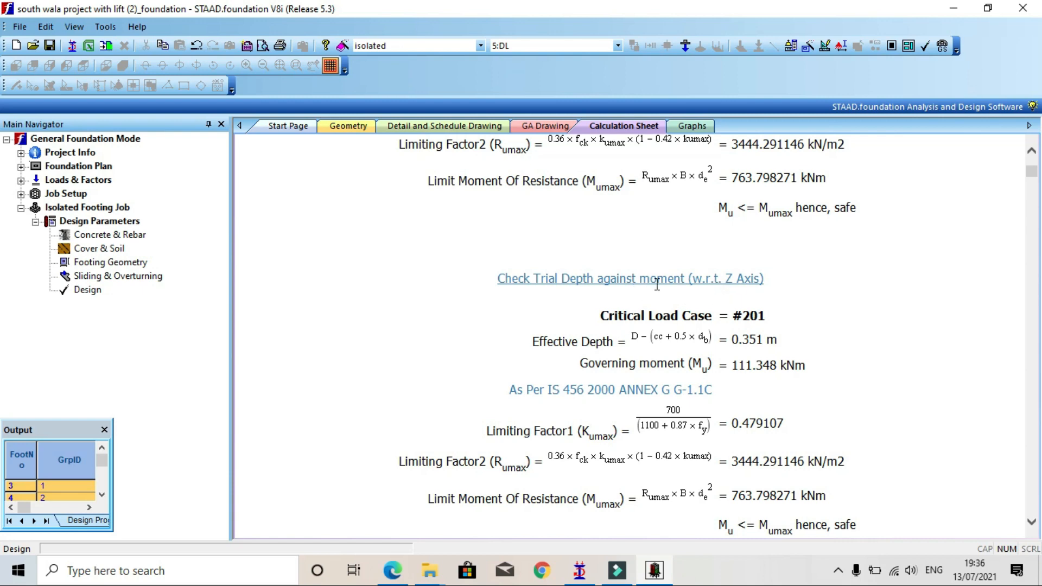
pyautogui.scroll(-1, 706, 288)
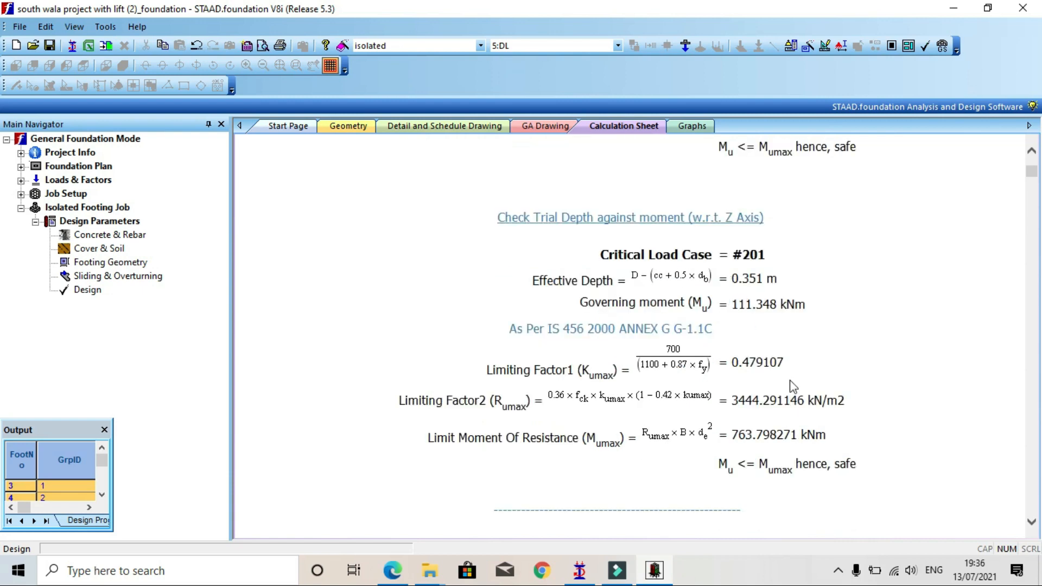
pyautogui.scroll(-1, 803, 402)
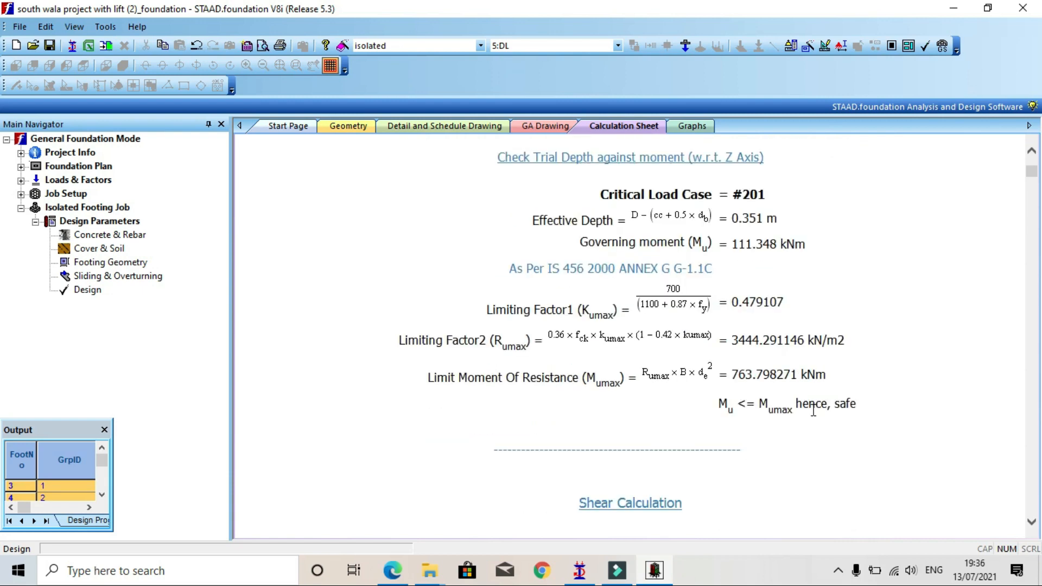
pyautogui.doubleClick(842, 404)
pyautogui.scroll(3, 842, 369)
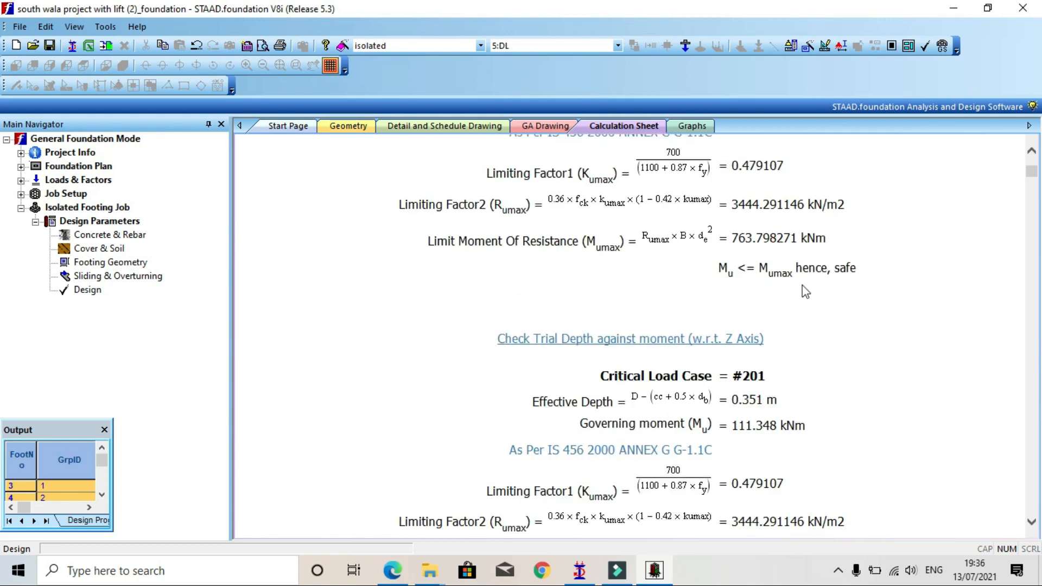
pyautogui.scroll(4, 803, 287)
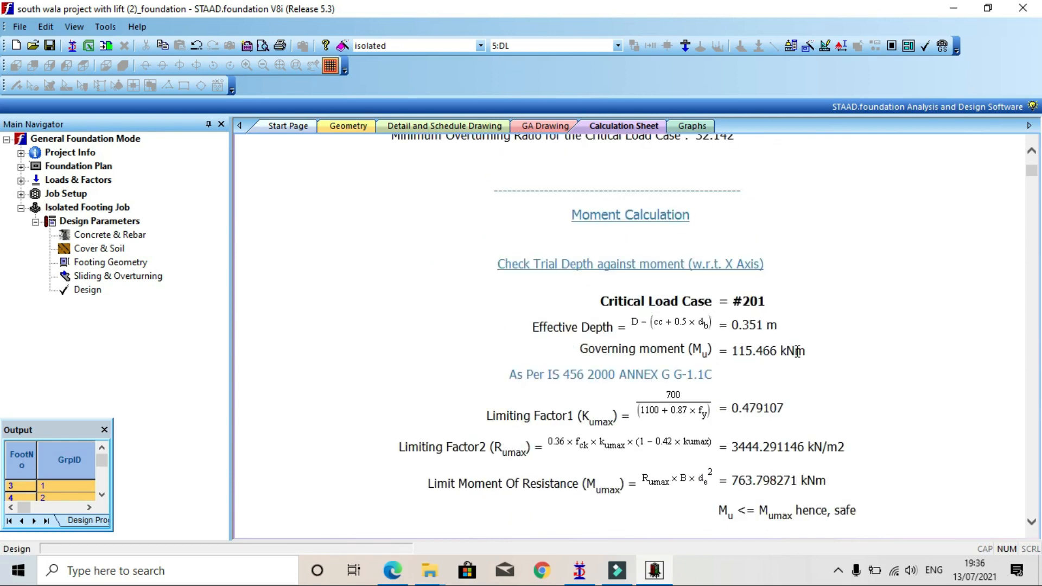
pyautogui.moveTo(727, 263); pyautogui.dragTo(765, 264)
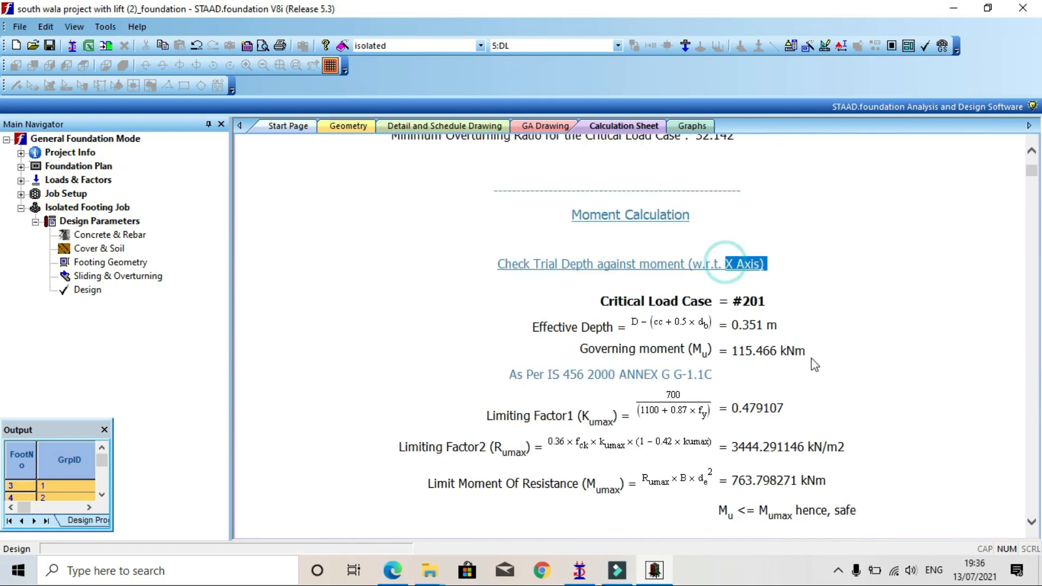
pyautogui.doubleClick(844, 511)
pyautogui.scroll(9, 819, 306)
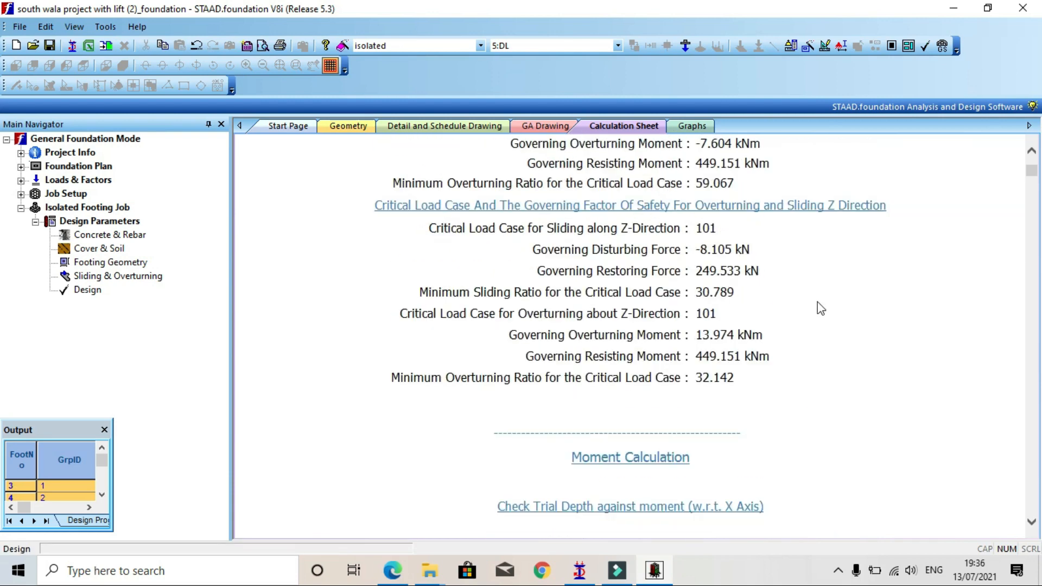
pyautogui.scroll(-12, 818, 304)
pyautogui.scroll(-1, 825, 339)
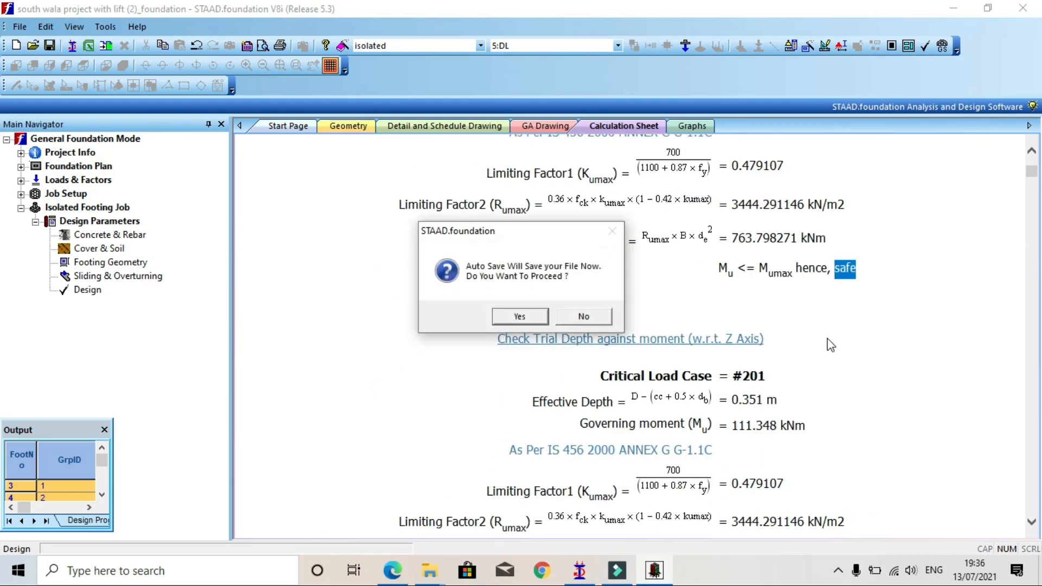
# Decline the auto save and check the trial depth calculations for one-way and two-way shear.
pyautogui.click(599, 316)
pyautogui.scroll(-3, 812, 359)
pyautogui.scroll(-7, 811, 353)
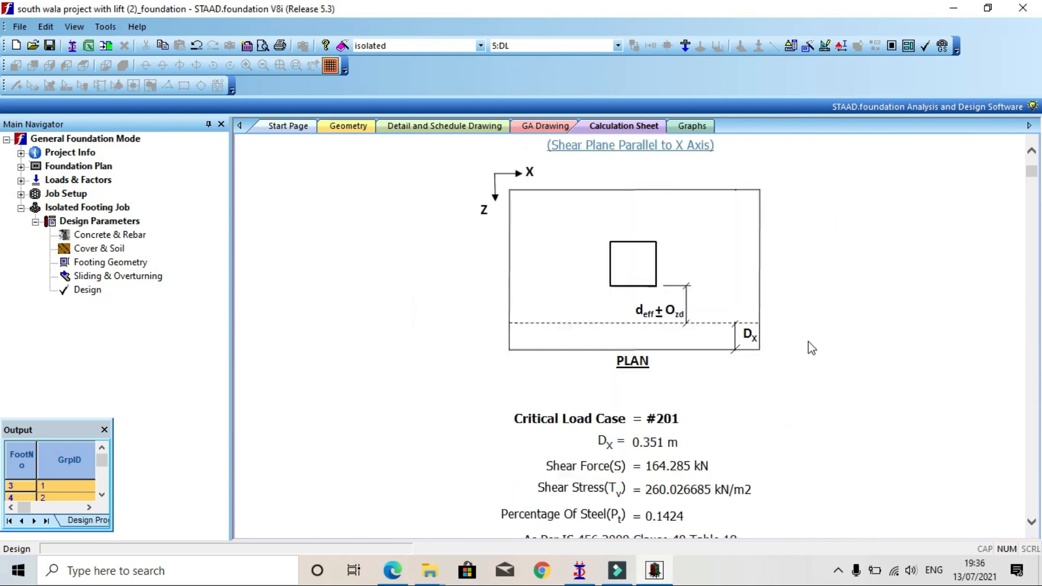
pyautogui.scroll(-12, 810, 348)
pyautogui.scroll(-11, 810, 348)
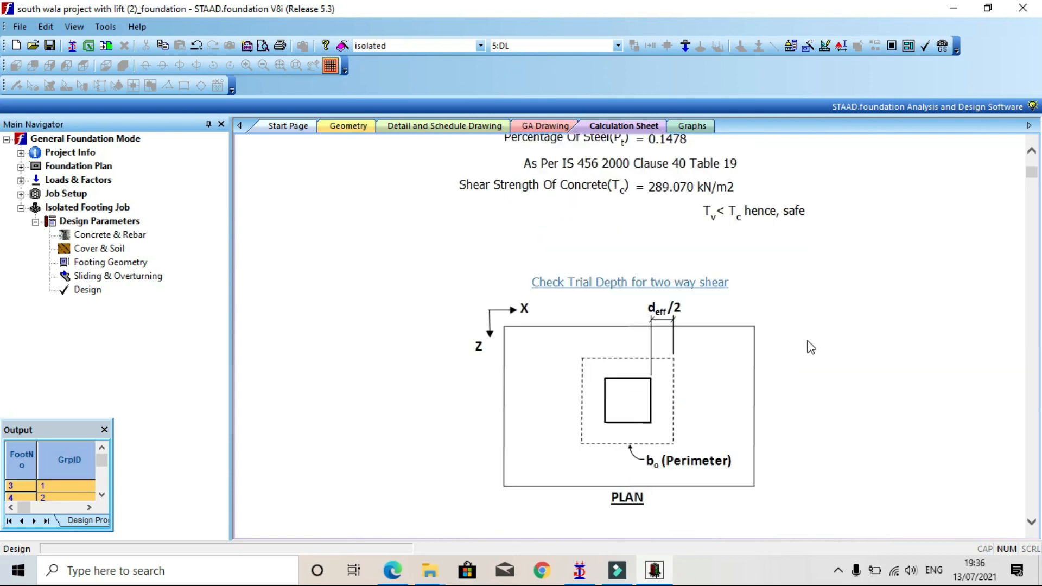
pyautogui.scroll(3, 694, 255)
pyautogui.scroll(3, 694, 255)
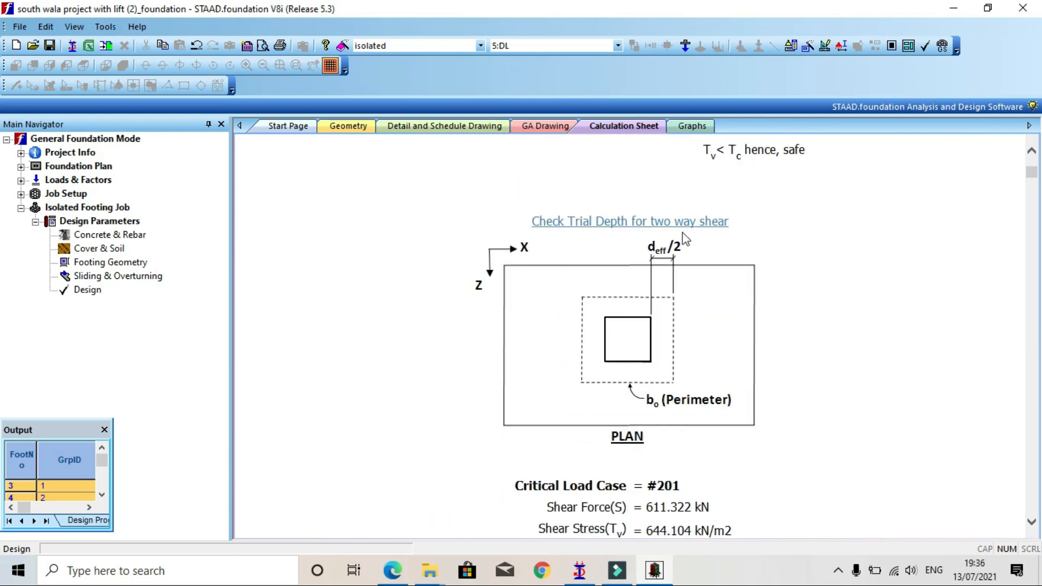
pyautogui.scroll(-5, 740, 256)
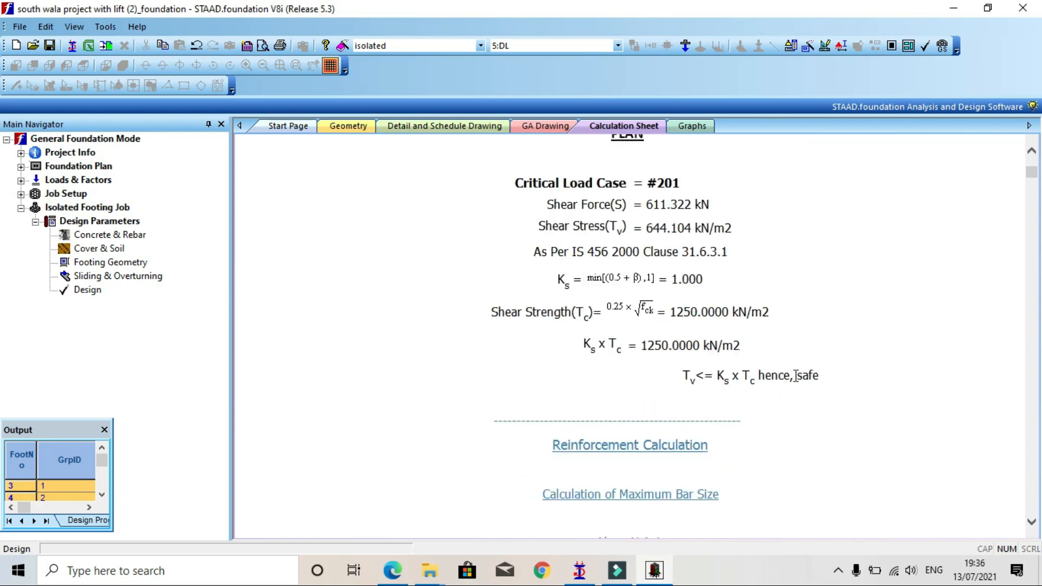
pyautogui.moveTo(795, 376); pyautogui.dragTo(849, 381)
# Examine the maximum bar size and reinforcement calculations, and skim on to the calculations of the other footings.
pyautogui.scroll(-5, 751, 405)
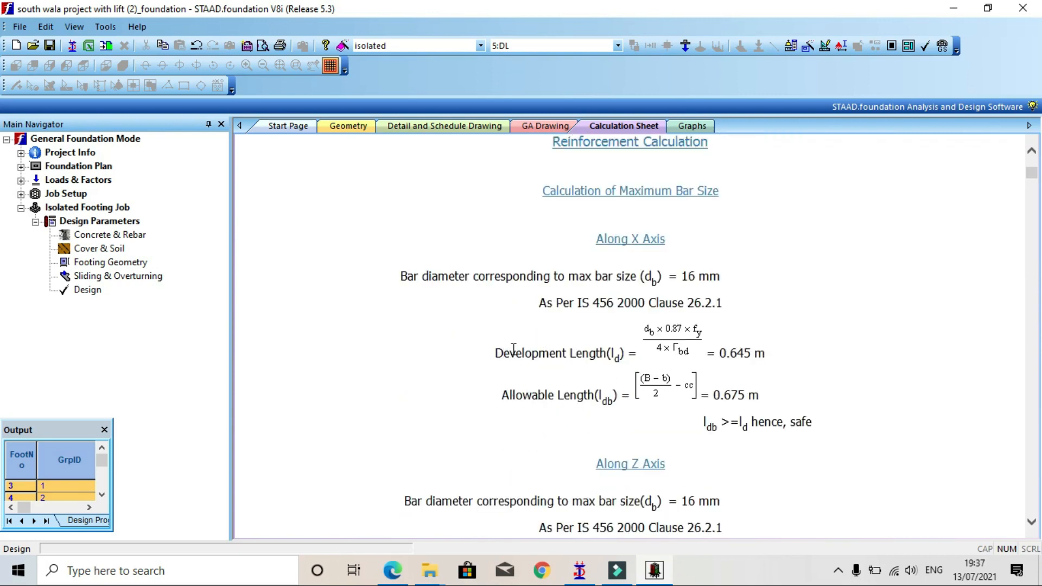
pyautogui.doubleClick(798, 422)
pyautogui.scroll(-5, 796, 439)
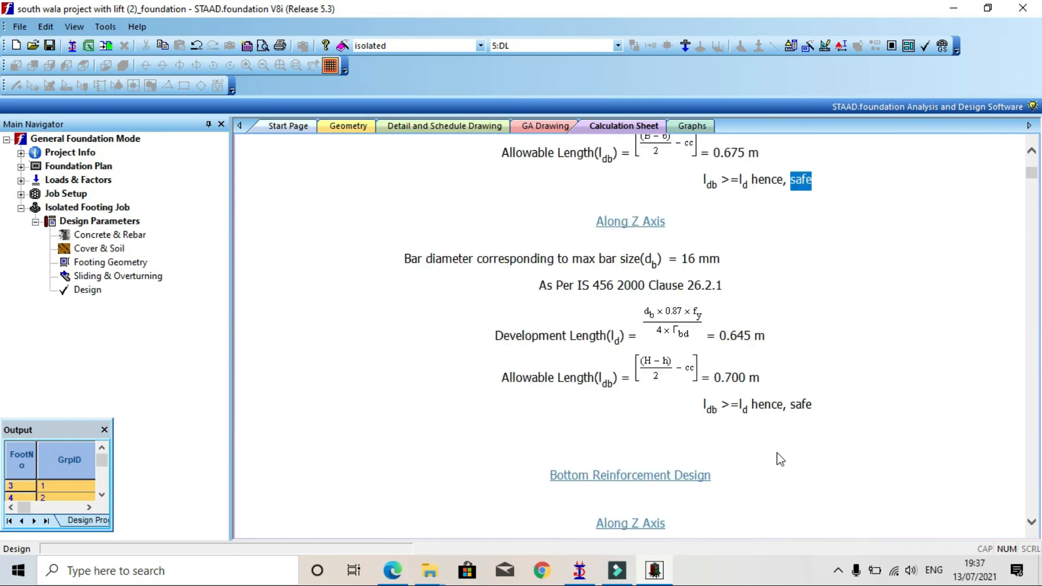
pyautogui.scroll(-15, 797, 367)
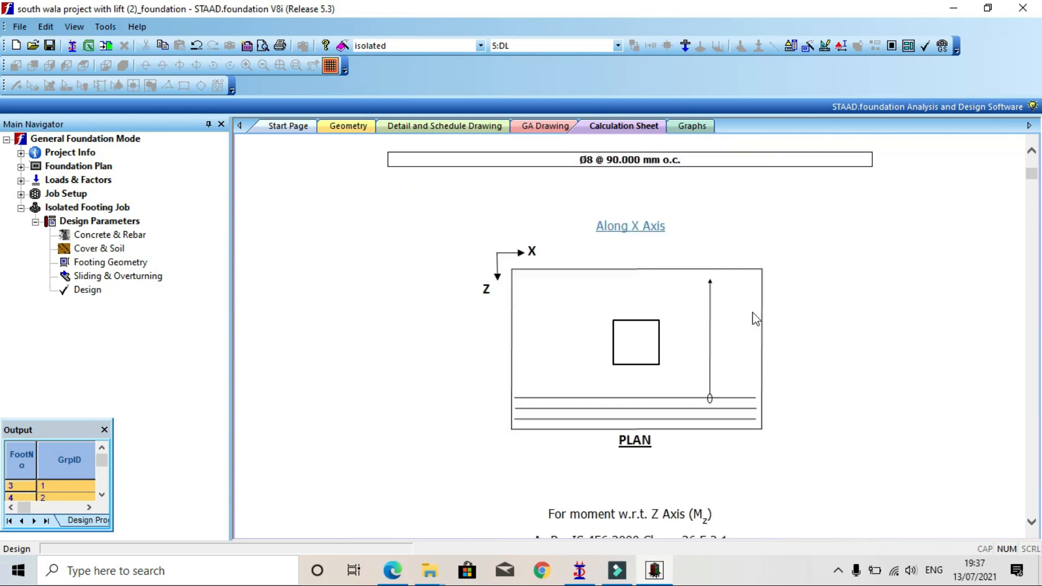
pyautogui.scroll(-15, 749, 313)
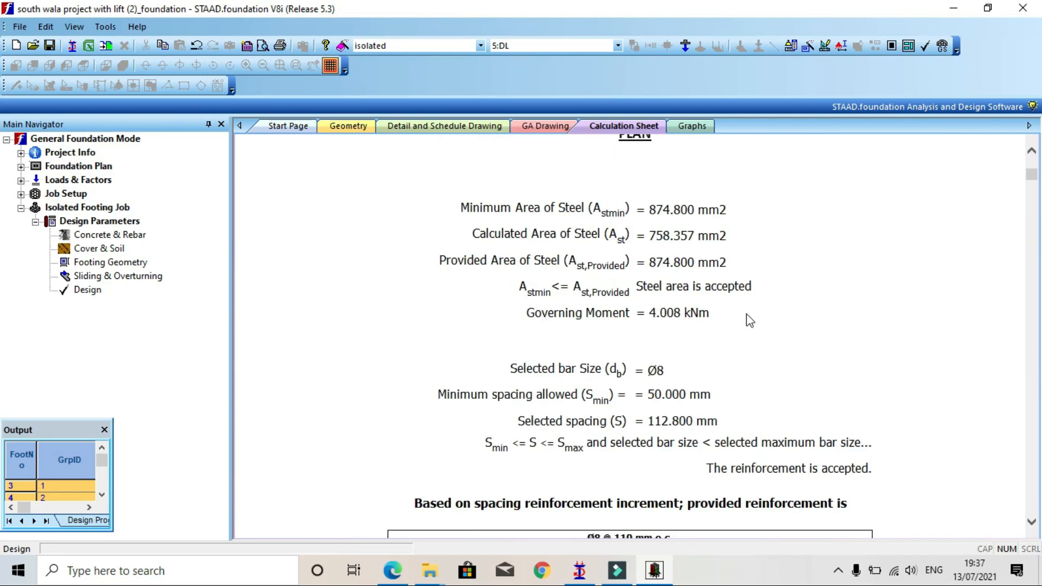
pyautogui.scroll(-5, 747, 314)
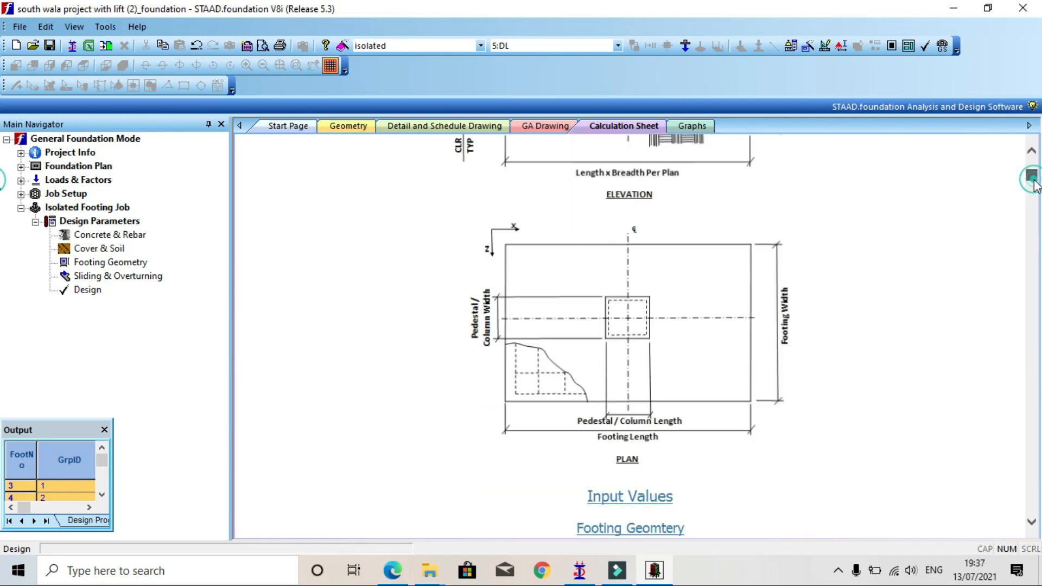
pyautogui.moveTo(1032, 176); pyautogui.dragTo(1040, 381)
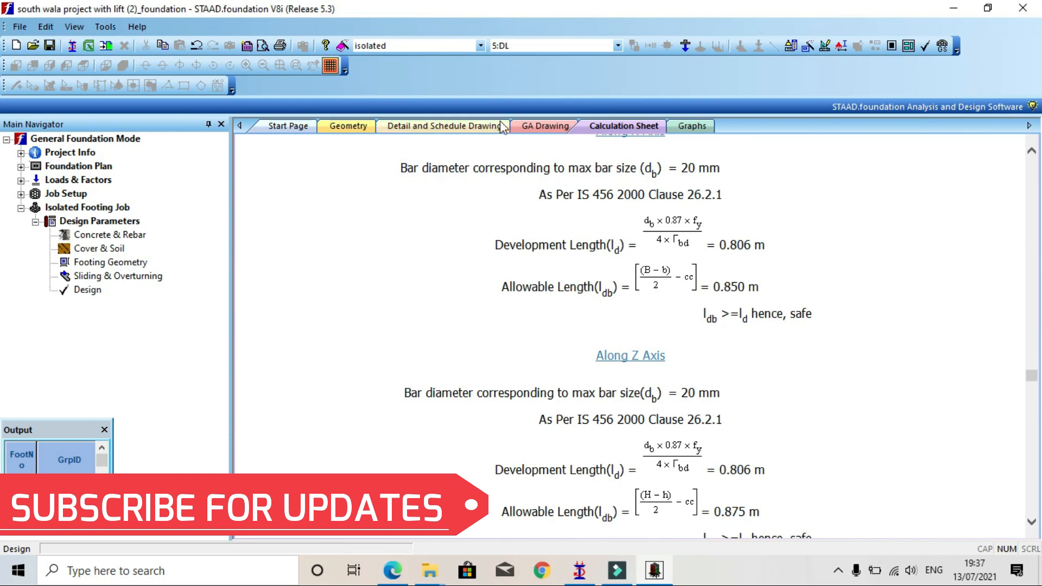
# Open the general arrangement drawing and inspect the footing layout and labels in the upper rows up close.
pyautogui.click(534, 130)
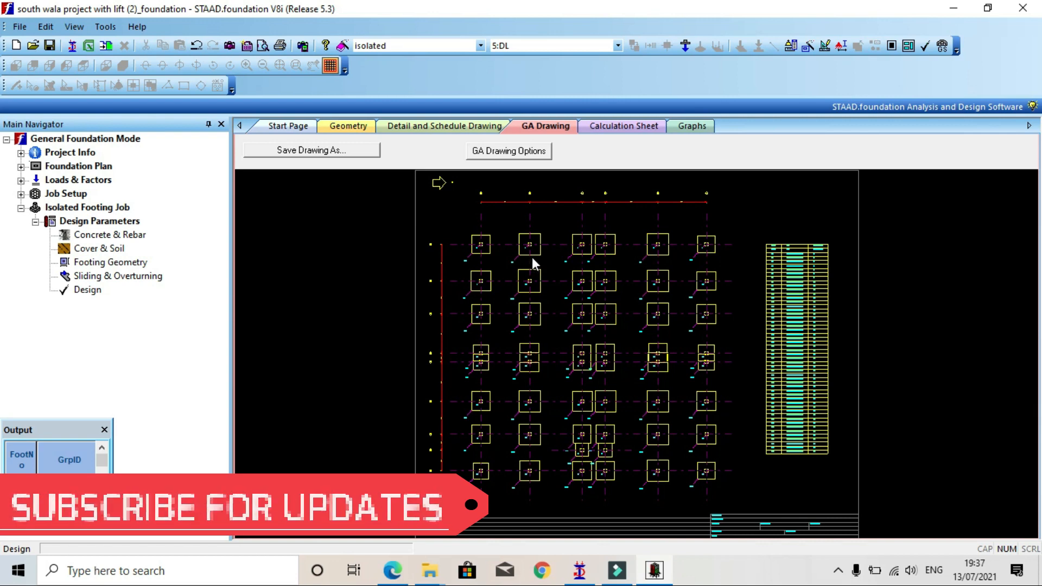
pyautogui.scroll(3, 529, 256)
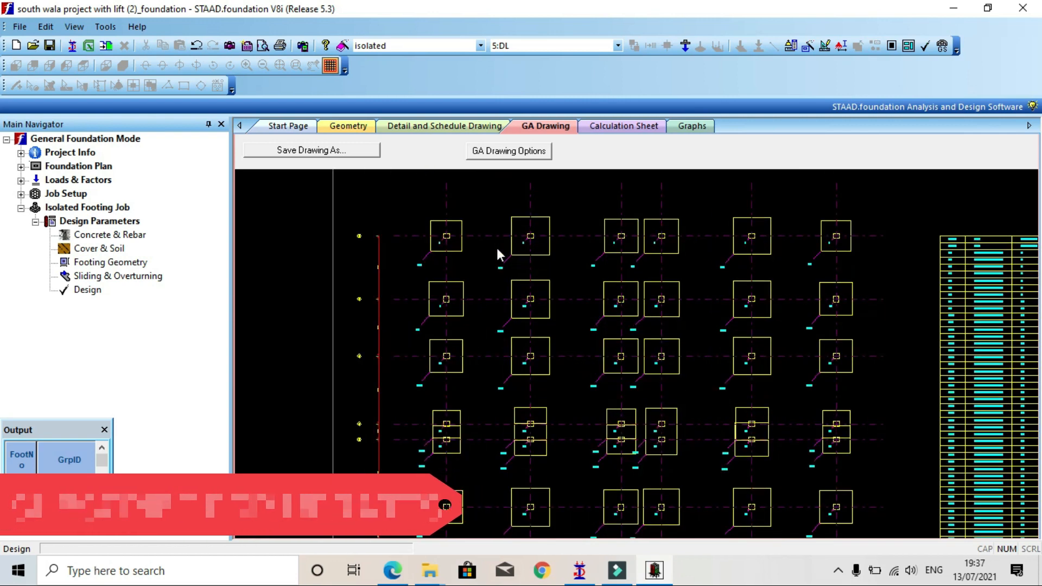
pyautogui.scroll(1, 454, 244)
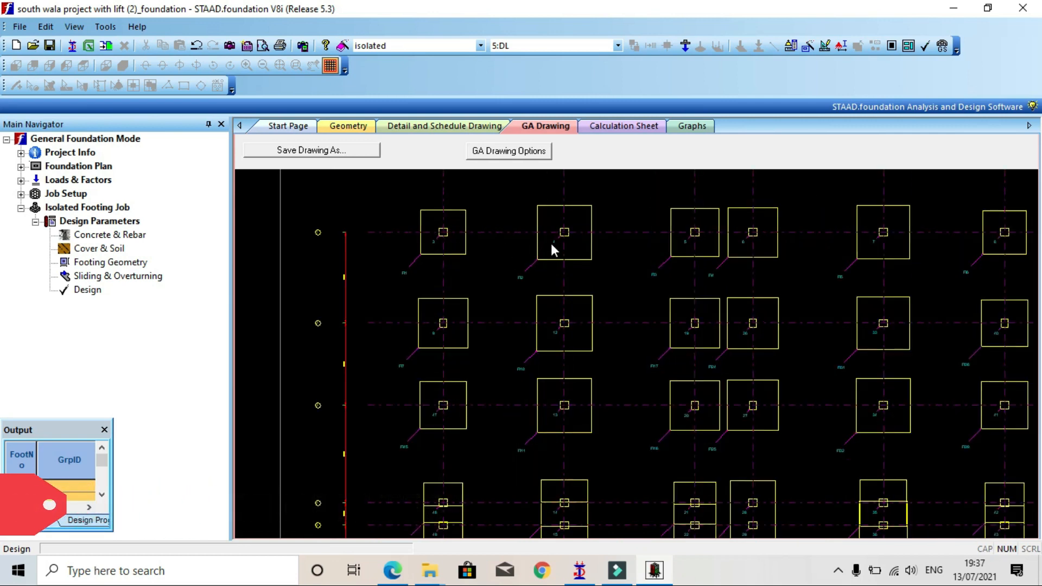
pyautogui.scroll(1, 496, 244)
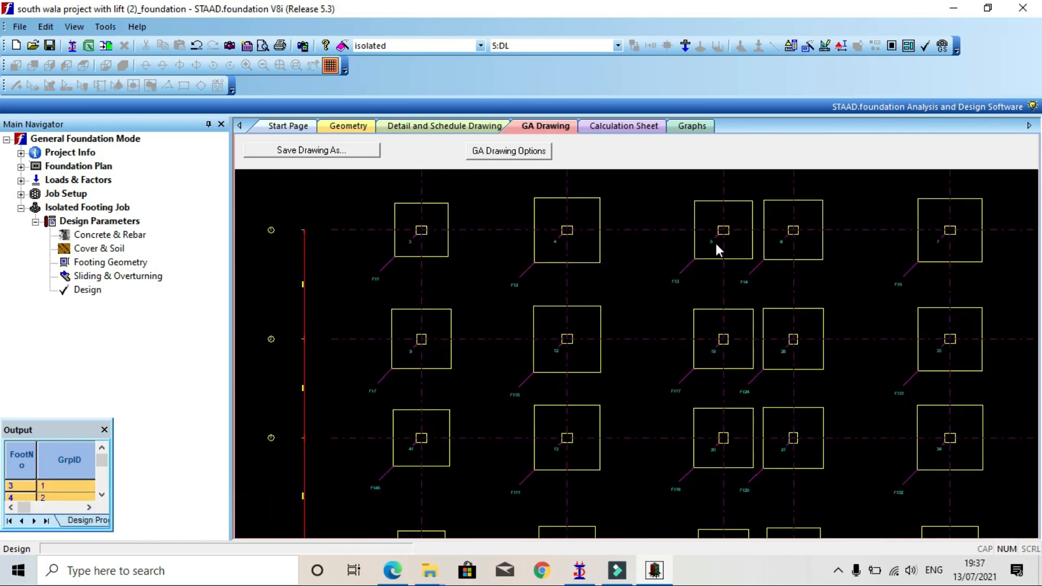
# Look over the footing layout in the general arrangement drawing from the upper rows down to the middle rows.
pyautogui.scroll(2, 796, 246)
pyautogui.scroll(-2, 879, 245)
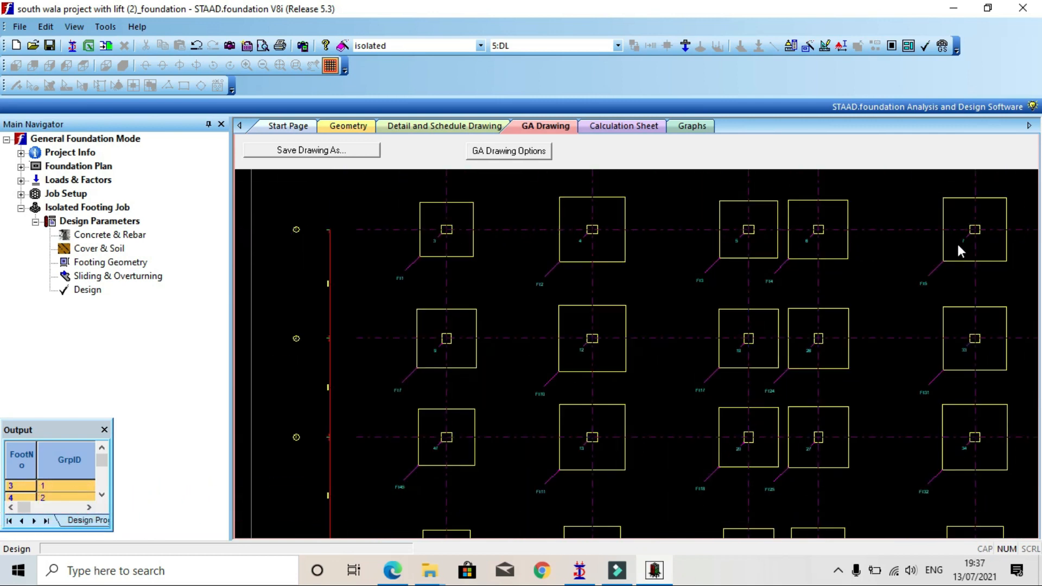
pyautogui.moveTo(868, 392); pyautogui.dragTo(845, 293, button='middle')
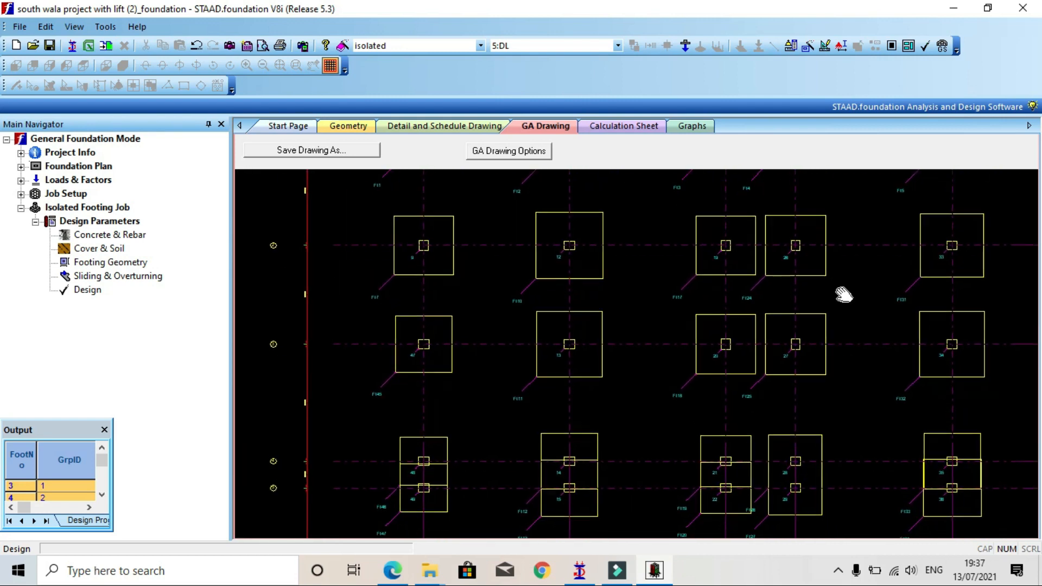
pyautogui.moveTo(836, 448)
pyautogui.mouseDown(button='middle')
pyautogui.moveTo(846, 414)
pyautogui.moveTo(838, 308)
pyautogui.mouseUp(button='middle')
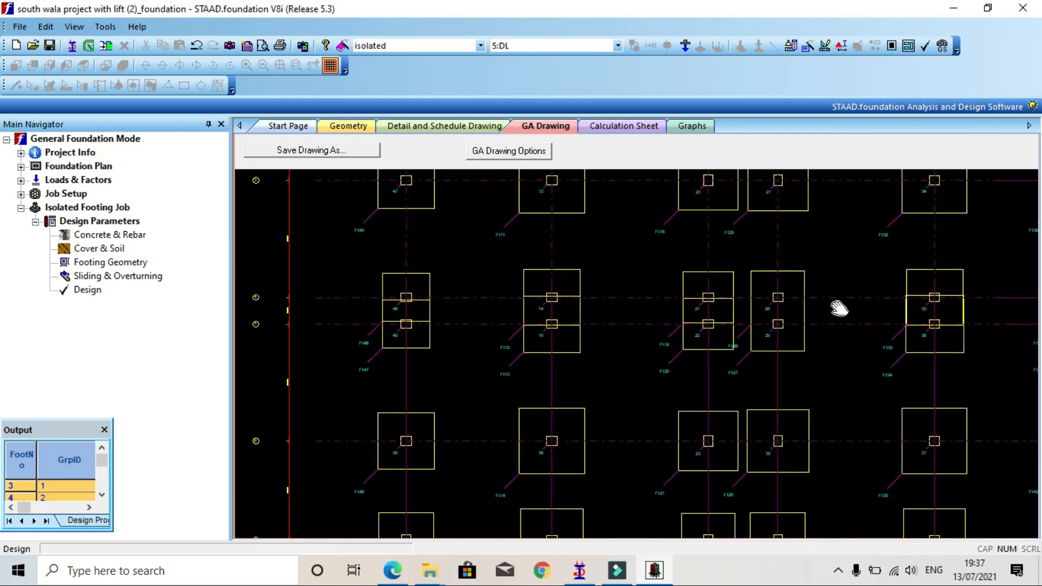
pyautogui.scroll(-1, 406, 308)
# Examine the overlapping footing pairs up close at columns 48–49, 14–15, 21–22 and 28–29.
pyautogui.scroll(3, 379, 319)
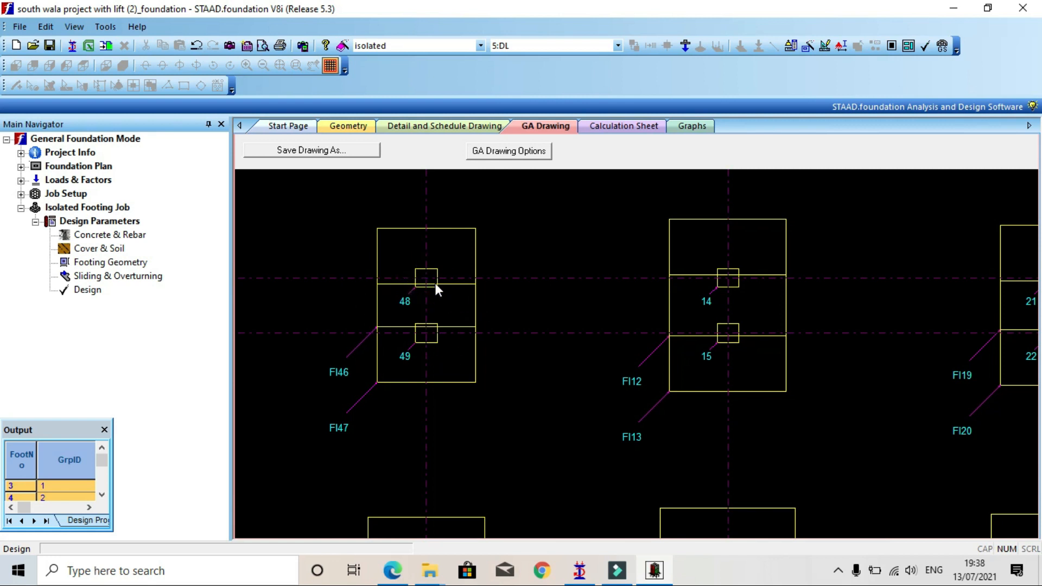
pyautogui.scroll(-1, 435, 282)
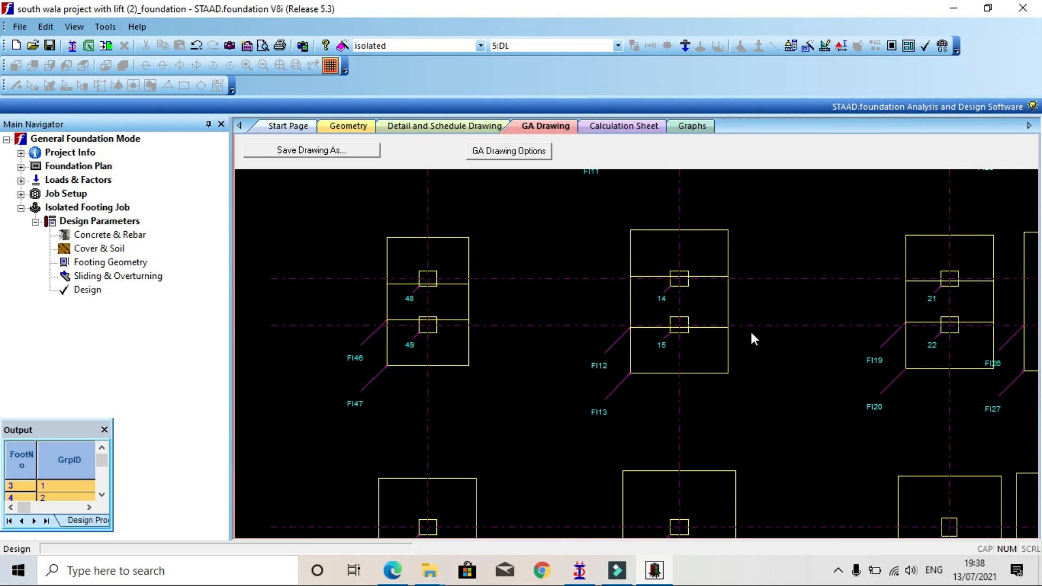
pyautogui.moveTo(799, 344); pyautogui.dragTo(659, 320, button='middle')
pyautogui.scroll(2, 786, 313)
pyautogui.scroll(-2, 786, 310)
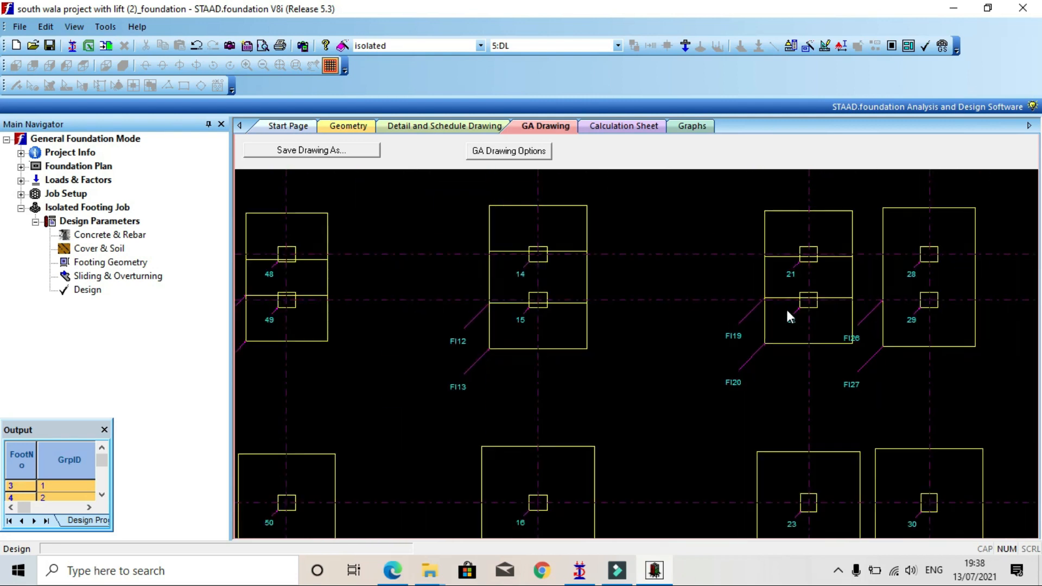
pyautogui.scroll(-2, 787, 312)
pyautogui.moveTo(845, 318); pyautogui.dragTo(721, 290, button='middle')
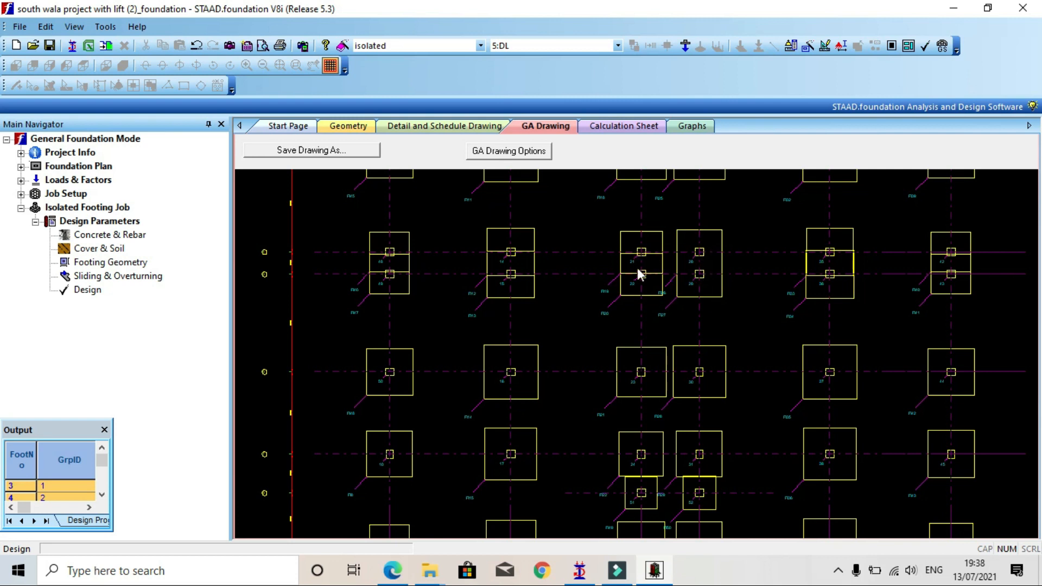
# Inspect the footings in the lower rows of the layout, including the small footings at columns 51 and 52.
pyautogui.scroll(-3, 688, 374)
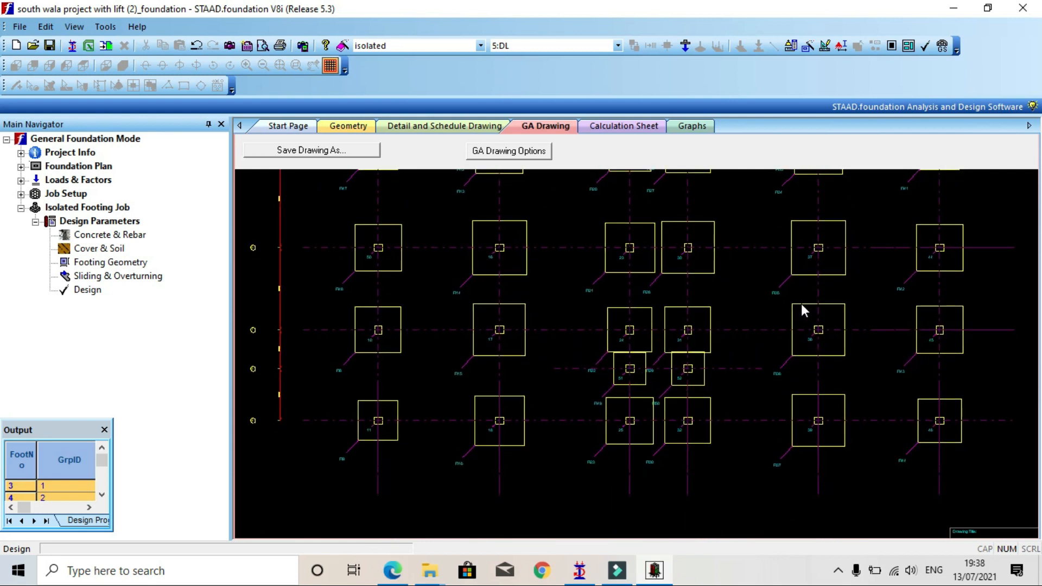
pyautogui.scroll(-1, 753, 311)
pyautogui.scroll(1, 754, 311)
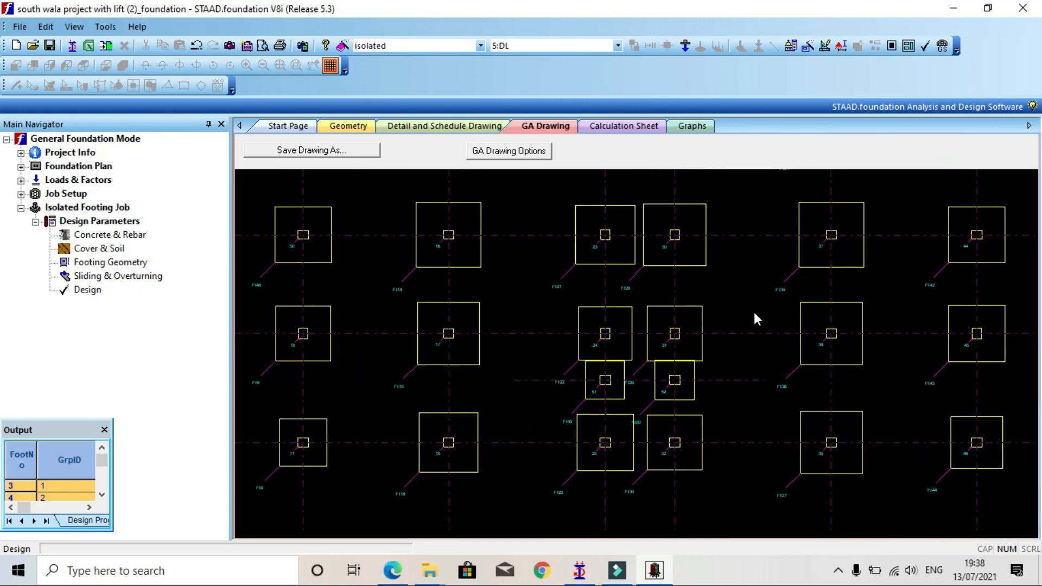
# Find the footing schedule table beside the layout and read the mark, size and column number of the first footings.
pyautogui.scroll(-2, 753, 312)
pyautogui.moveTo(841, 327); pyautogui.dragTo(707, 440, button='middle')
pyautogui.moveTo(811, 281)
pyautogui.mouseDown(button='middle')
pyautogui.moveTo(716, 349)
pyautogui.moveTo(627, 353)
pyautogui.mouseUp(button='middle')
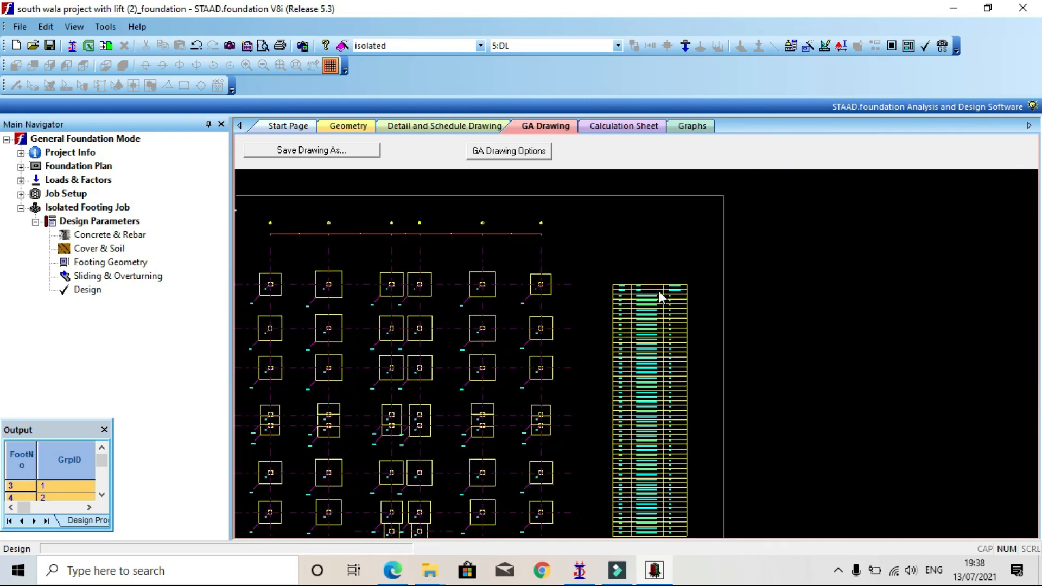
pyautogui.scroll(-1, 659, 290)
pyautogui.scroll(4, 658, 289)
pyautogui.scroll(2, 692, 288)
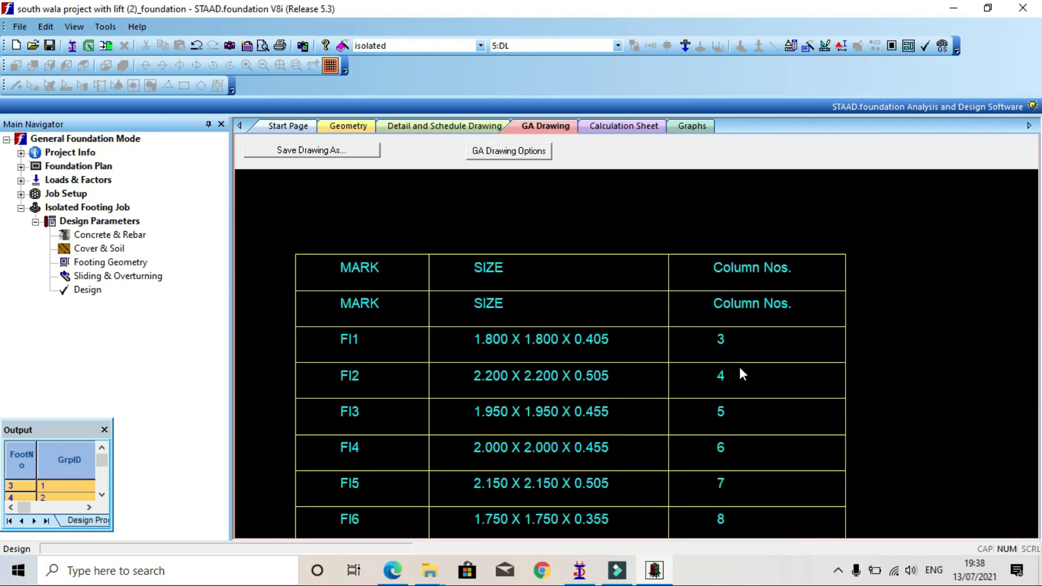
pyautogui.moveTo(740, 372); pyautogui.dragTo(756, 295, button='middle')
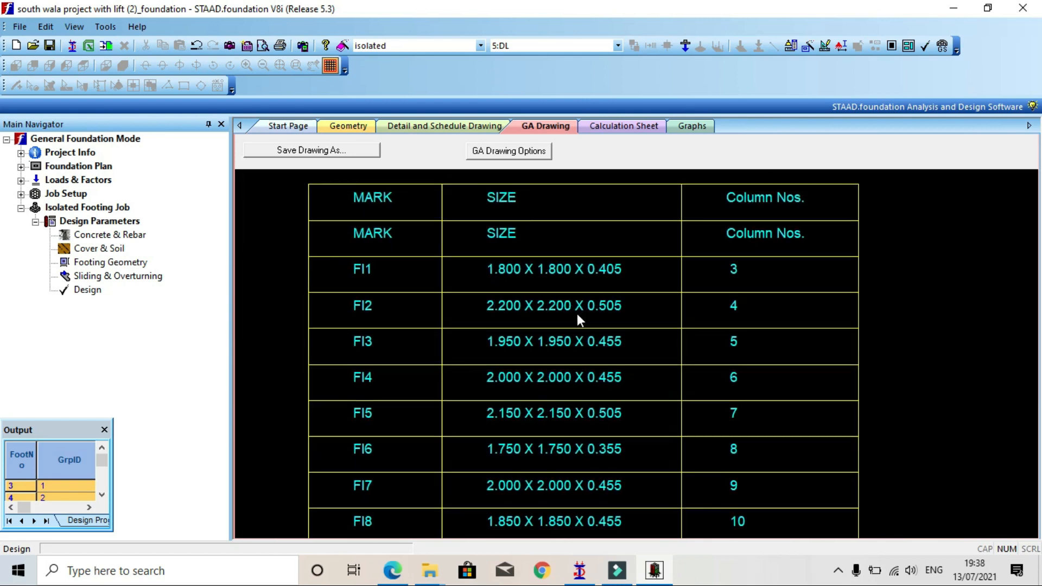
pyautogui.scroll(-2, 578, 313)
pyautogui.scroll(1, 637, 364)
pyautogui.moveTo(637, 365)
pyautogui.mouseDown(button='middle')
pyautogui.moveTo(644, 332)
pyautogui.moveTo(644, 354)
pyautogui.mouseUp(button='middle')
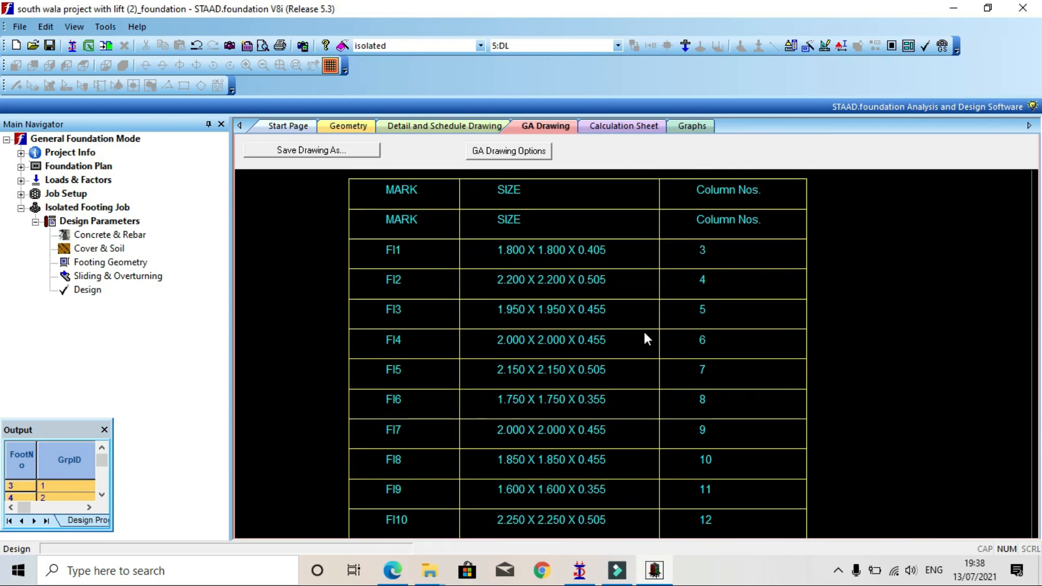
pyautogui.moveTo(721, 363); pyautogui.dragTo(718, 261, button='middle')
pyautogui.scroll(2, 634, 389)
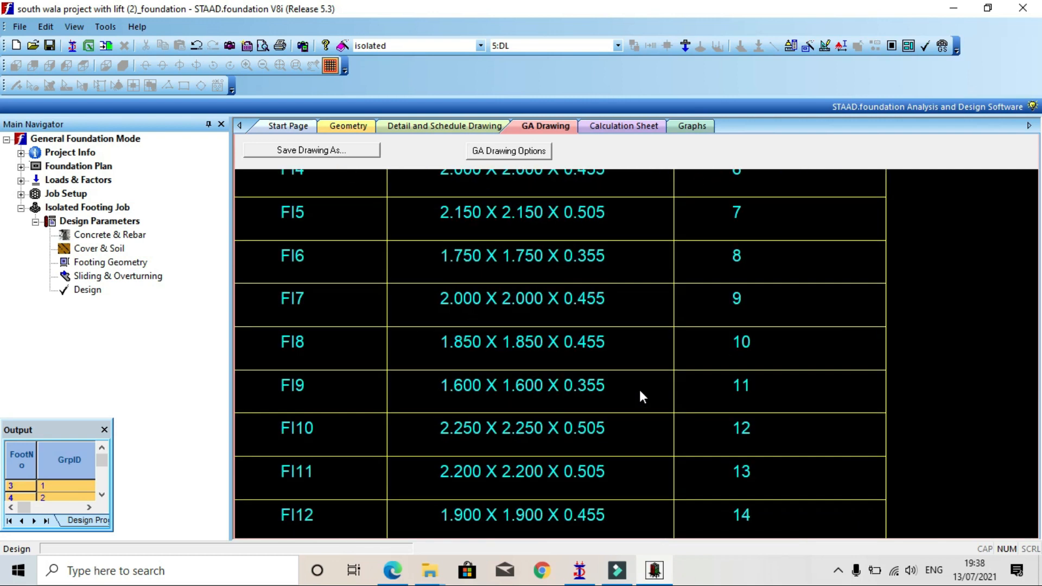
# Skim the footing schedule table to its end and read the sizes of footings FI46 to FI50.
pyautogui.scroll(-5, 668, 397)
pyautogui.moveTo(687, 402)
pyautogui.mouseDown(button='middle')
pyautogui.moveTo(709, 266)
pyautogui.moveTo(694, 240)
pyautogui.mouseUp(button='middle')
pyautogui.moveTo(707, 354); pyautogui.dragTo(719, 236, button='middle')
pyautogui.moveTo(743, 399); pyautogui.dragTo(733, 241, button='middle')
pyautogui.moveTo(719, 403); pyautogui.dragTo(723, 261, button='middle')
pyautogui.scroll(4, 716, 366)
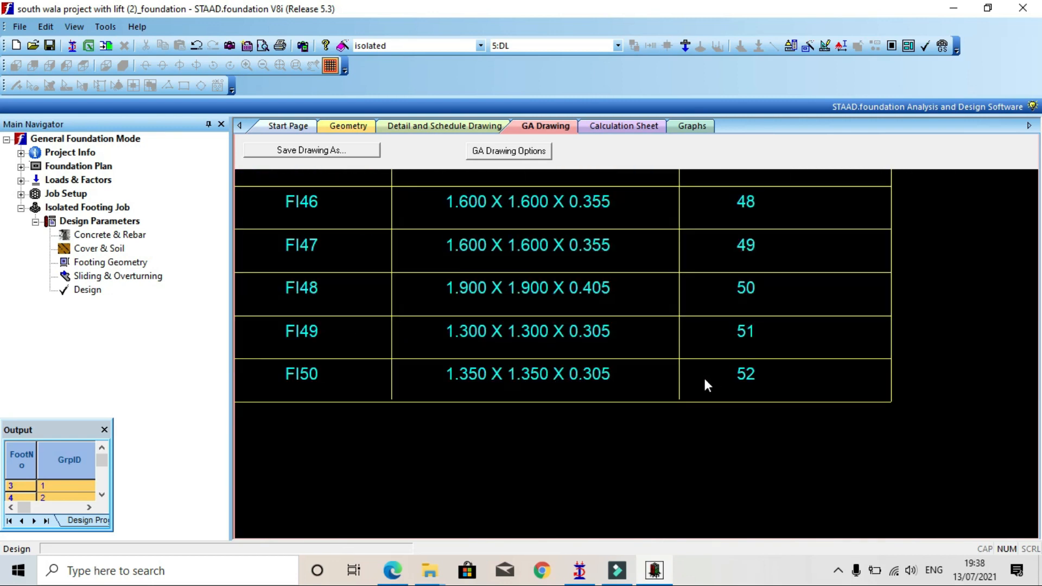
pyautogui.moveTo(626, 412); pyautogui.dragTo(714, 412, button='middle')
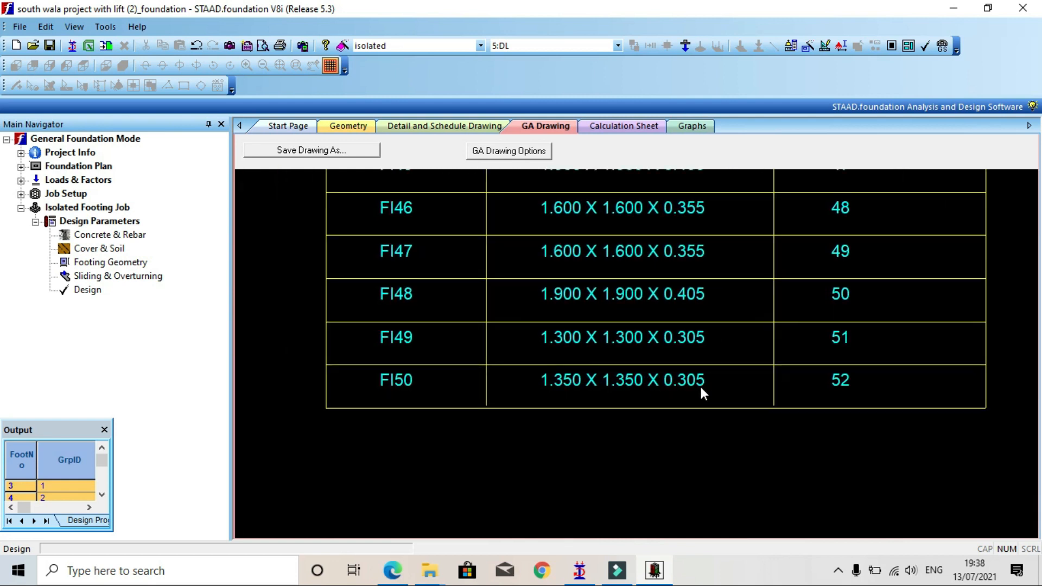
# Open the detail and schedule drawing and look over the whole schedule sheet.
pyautogui.click(473, 126)
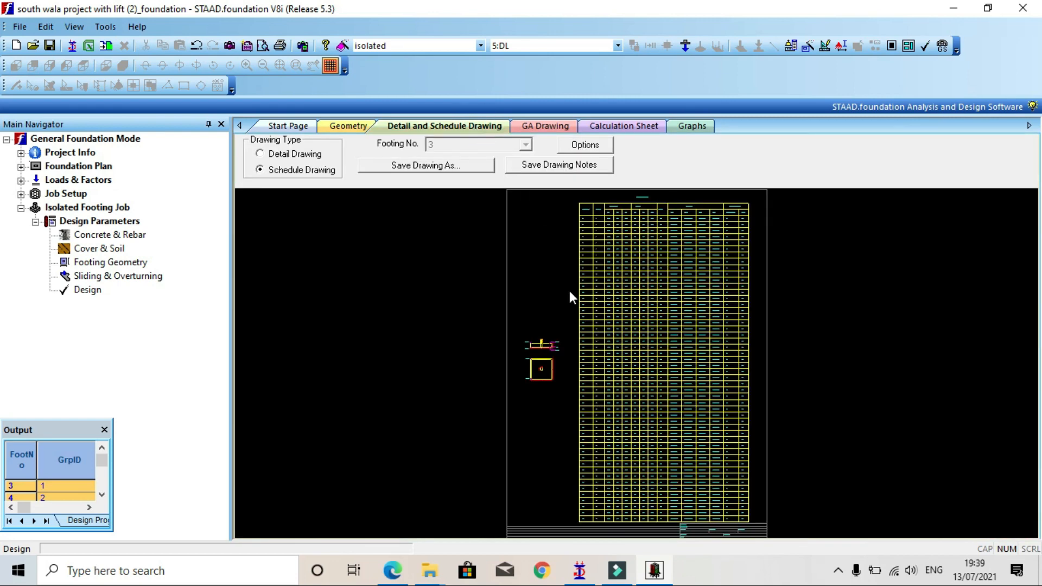
pyautogui.scroll(-2, 539, 353)
pyautogui.scroll(1, 506, 275)
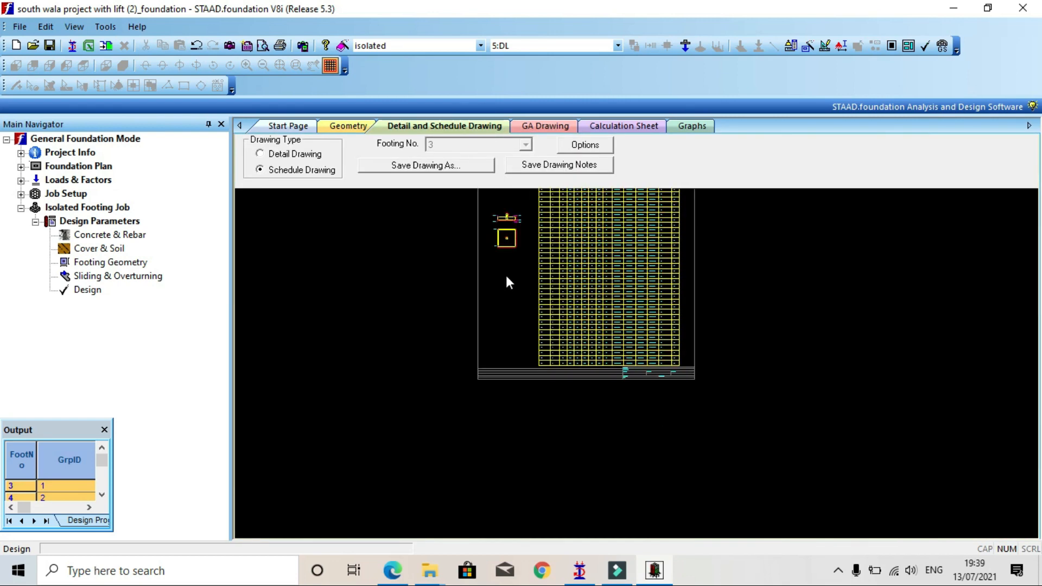
pyautogui.scroll(-1, 504, 198)
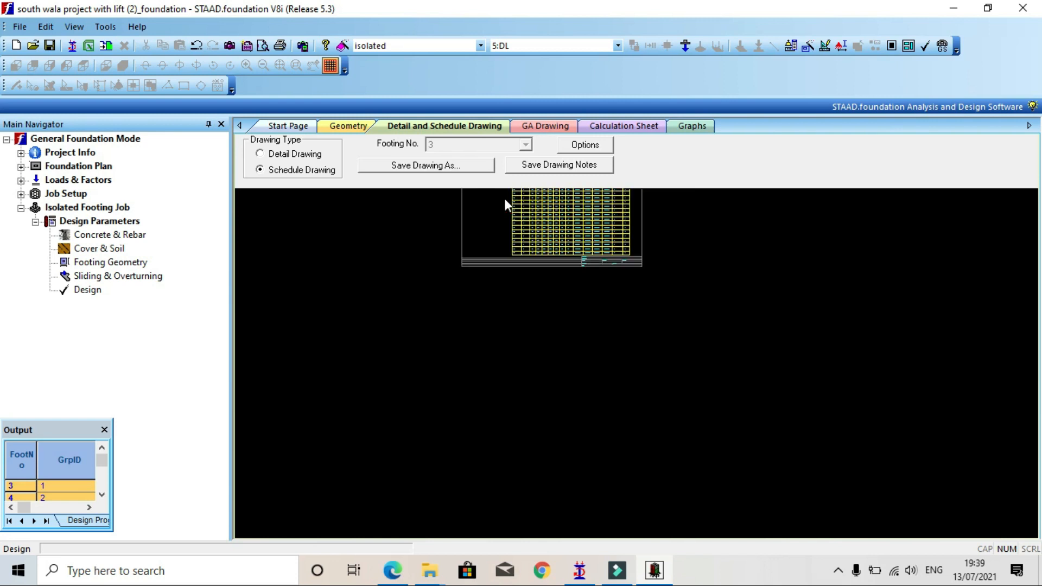
pyautogui.scroll(1, 505, 198)
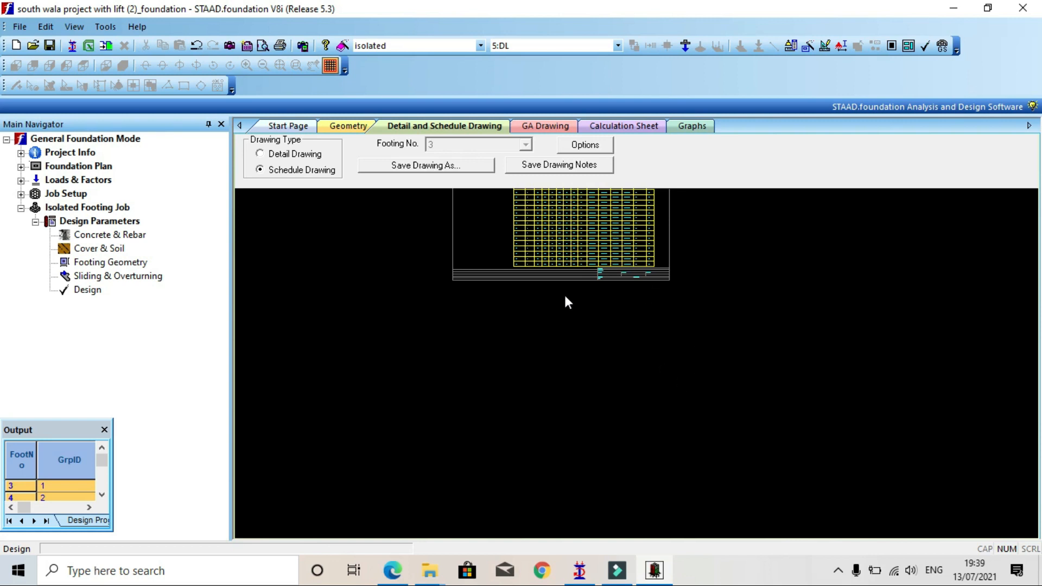
pyautogui.press('F10')
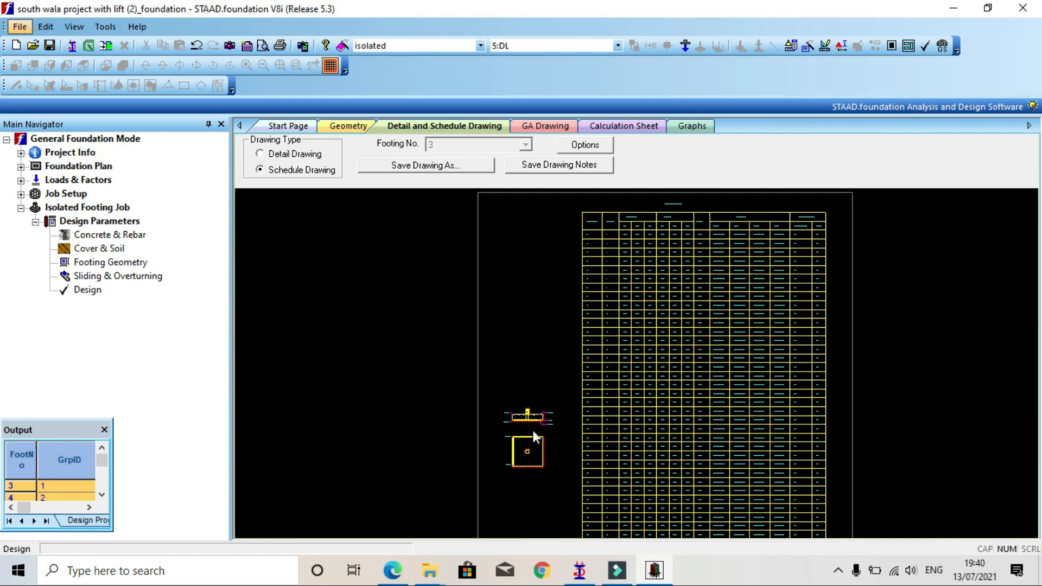
# Examine the typical footing section up close, checking the AstX and AstZ reinforcement, cover and dimension labels.
pyautogui.scroll(2, 532, 429)
pyautogui.scroll(5, 530, 428)
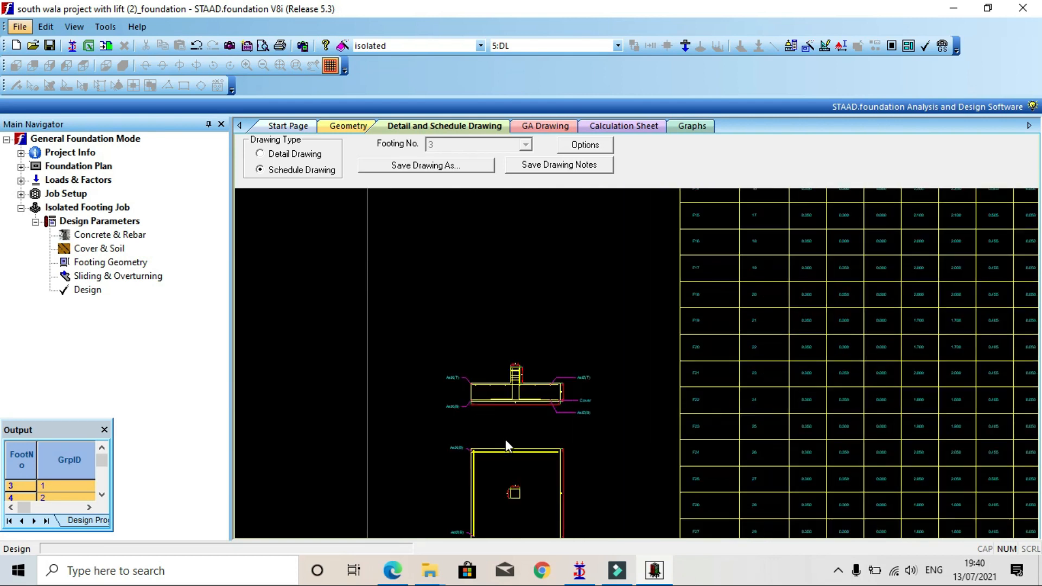
pyautogui.moveTo(523, 406)
pyautogui.mouseDown(button='middle')
pyautogui.moveTo(619, 338)
pyautogui.moveTo(617, 320)
pyautogui.mouseUp(button='middle')
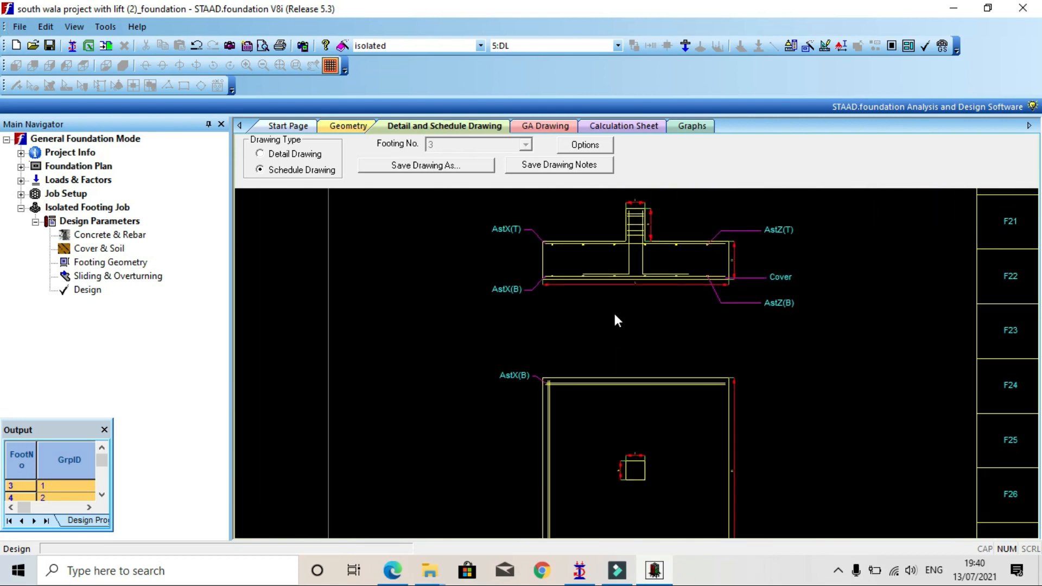
pyautogui.scroll(2, 618, 254)
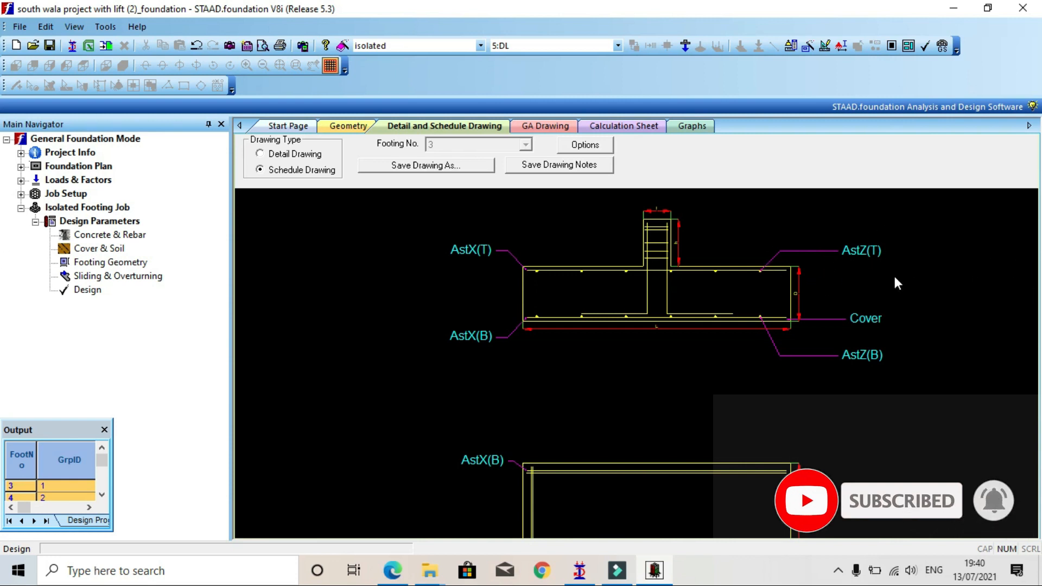
pyautogui.scroll(1, 926, 288)
pyautogui.moveTo(927, 290); pyautogui.dragTo(672, 281, button='middle')
pyautogui.scroll(1, 673, 281)
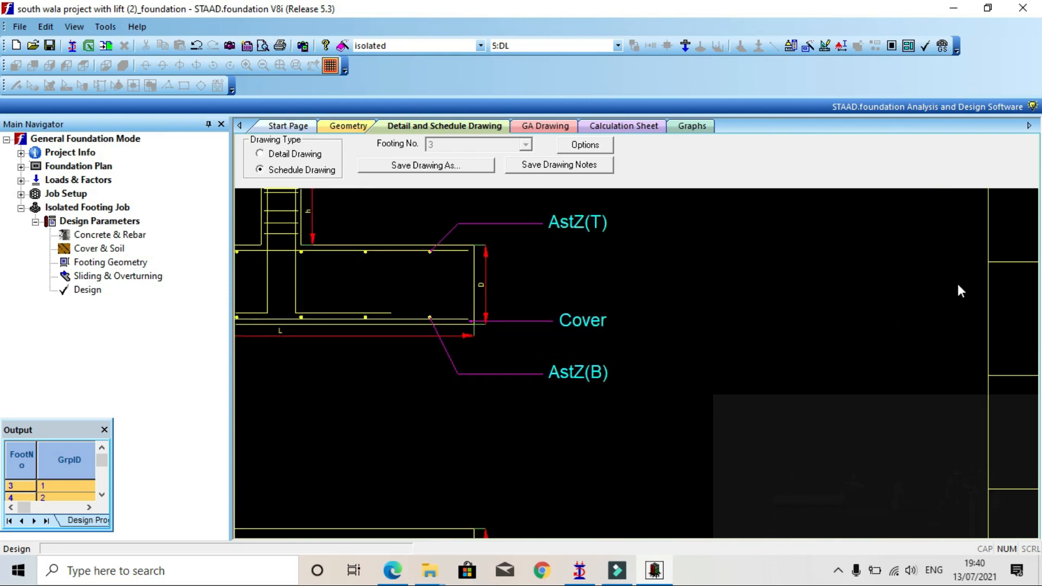
# Check the footing dimensions and the bar size and spacing columns in the schedule table.
pyautogui.scroll(-3, 922, 286)
pyautogui.scroll(-4, 941, 297)
pyautogui.moveTo(941, 298)
pyautogui.mouseDown(button='middle')
pyautogui.moveTo(651, 339)
pyautogui.moveTo(627, 369)
pyautogui.mouseUp(button='middle')
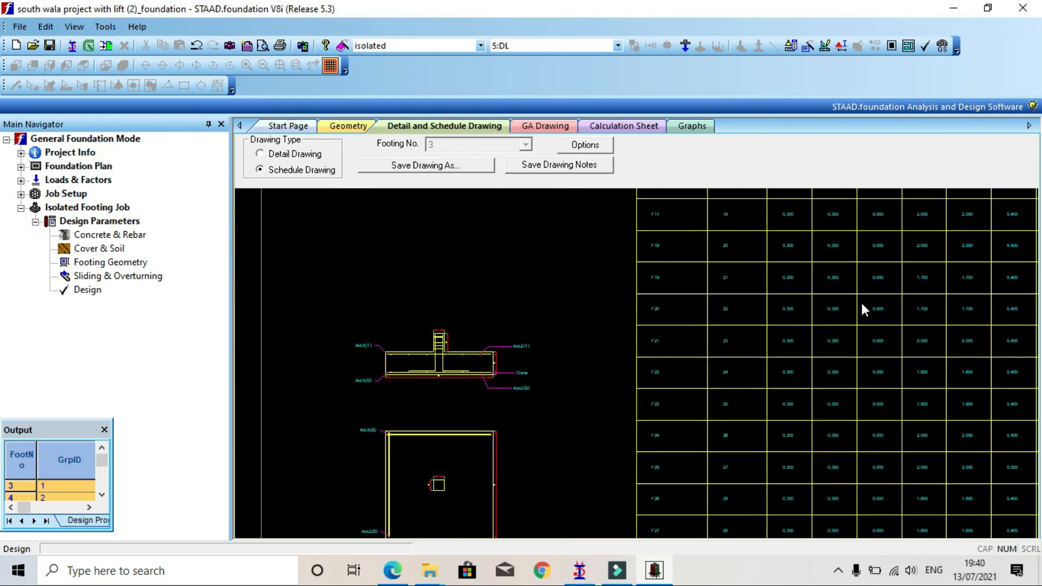
pyautogui.moveTo(921, 304)
pyautogui.mouseDown(button='middle')
pyautogui.moveTo(530, 365)
pyautogui.moveTo(619, 361)
pyautogui.mouseUp(button='middle')
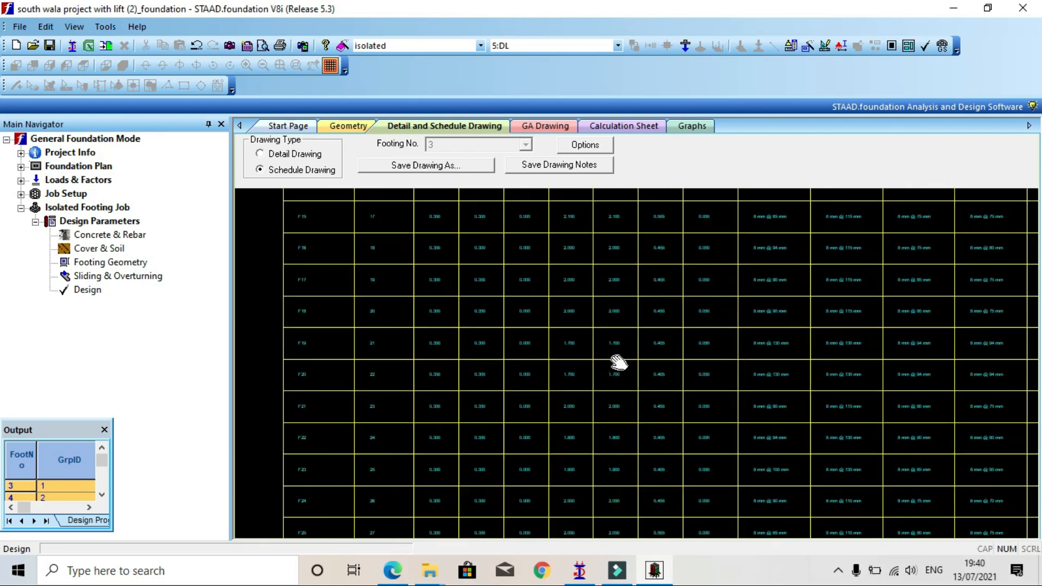
pyautogui.scroll(2, 848, 291)
pyautogui.scroll(-2, 832, 307)
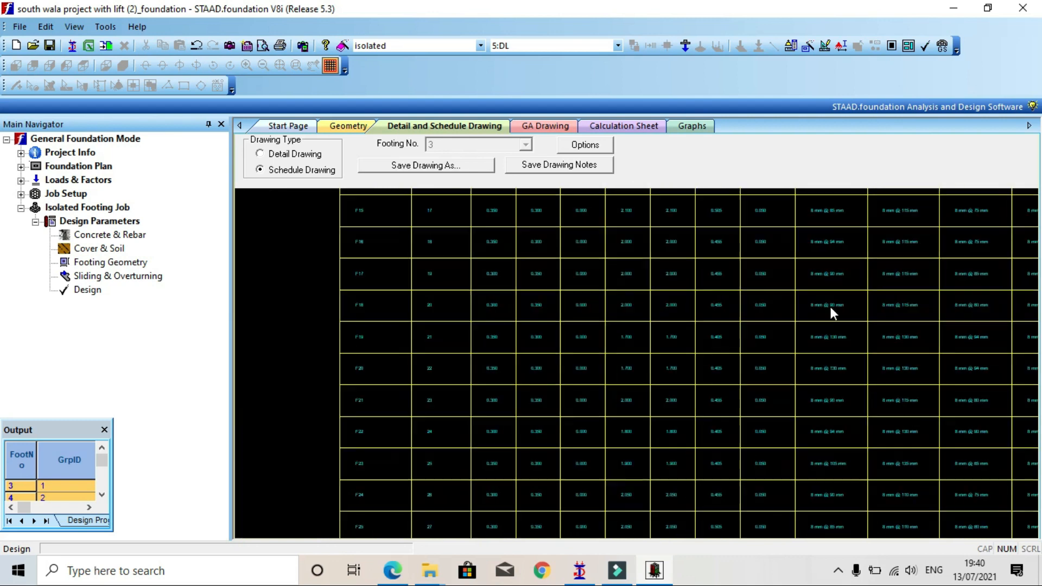
# Examine the typical footing plan up close, checking the column dimension labels l and b.
pyautogui.scroll(-2, 631, 370)
pyautogui.moveTo(631, 370); pyautogui.dragTo(855, 268, button='middle')
pyautogui.scroll(1, 502, 393)
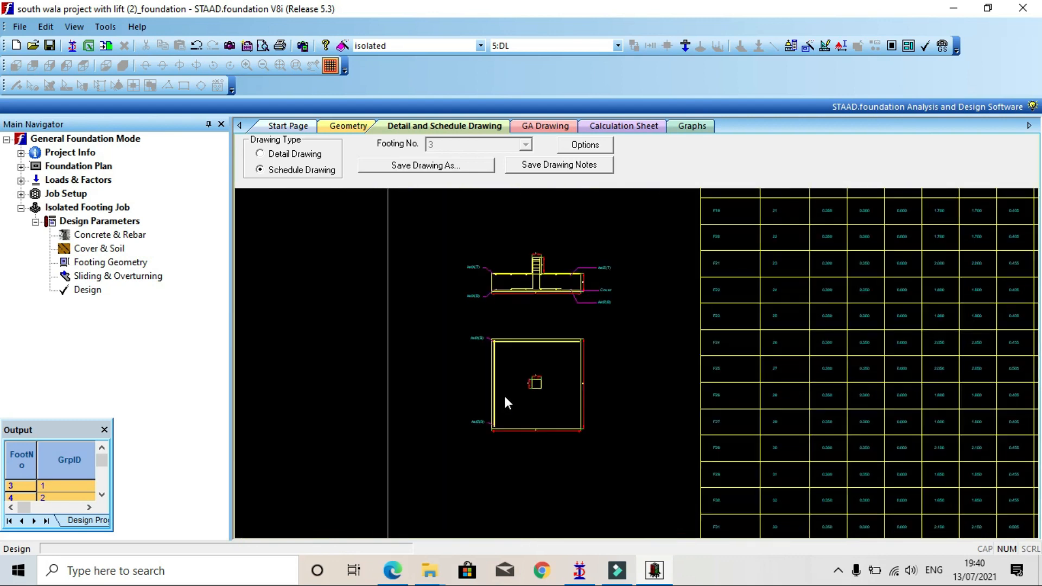
pyautogui.scroll(-2, 506, 393)
pyautogui.scroll(4, 505, 393)
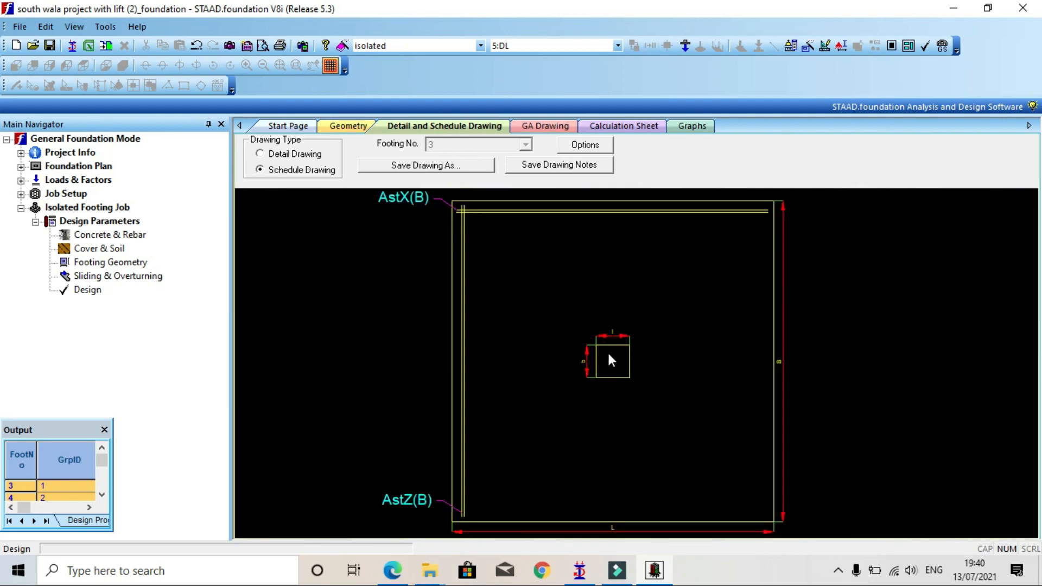
pyautogui.scroll(4, 608, 356)
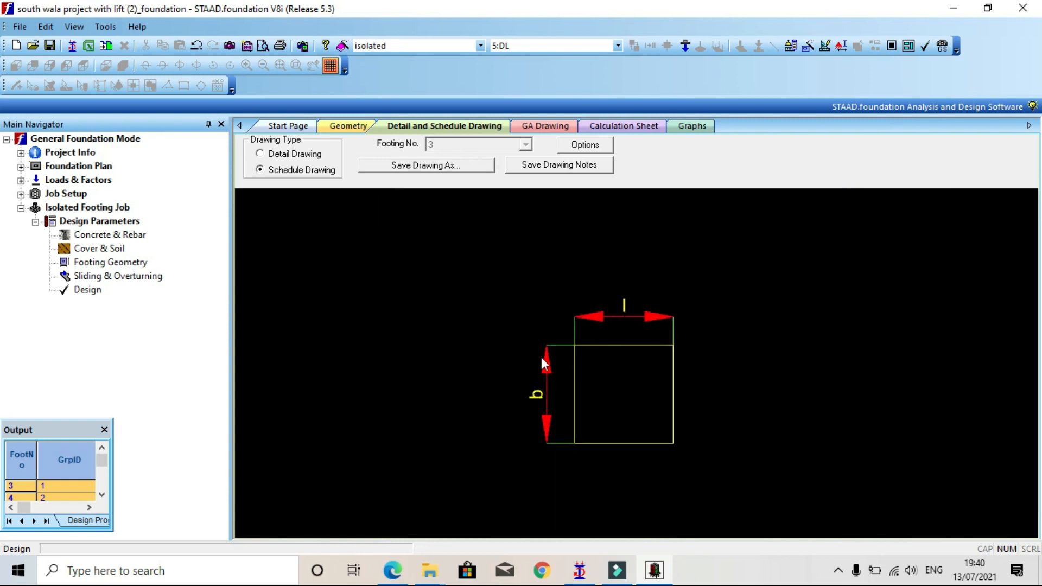
pyautogui.scroll(-4, 545, 371)
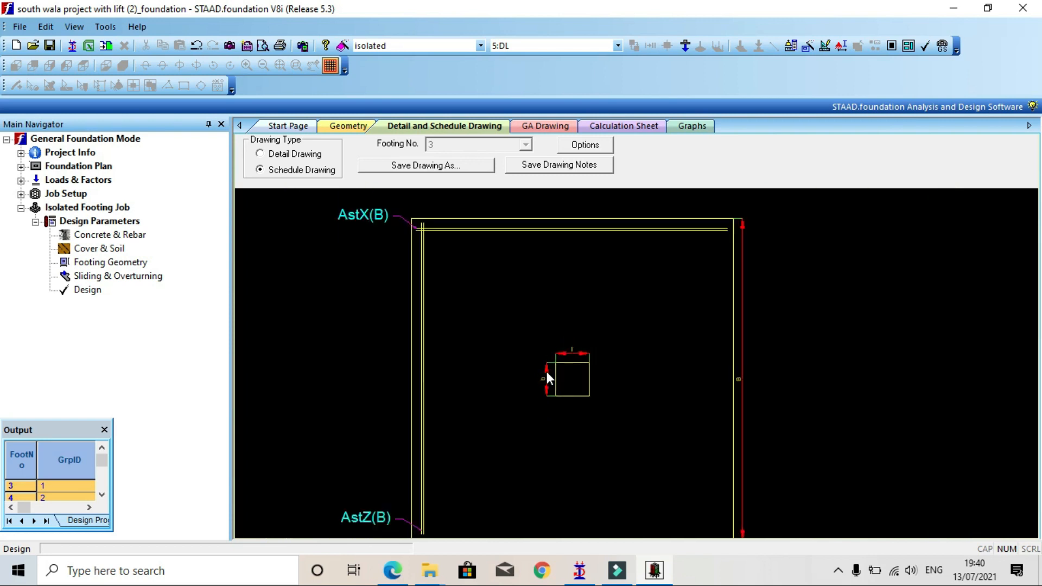
# Check the bottom reinforcement labels AstX(B) and AstZ(B) and the footing dimensions L and B on the plan.
pyautogui.moveTo(541, 439); pyautogui.dragTo(538, 392, button='middle')
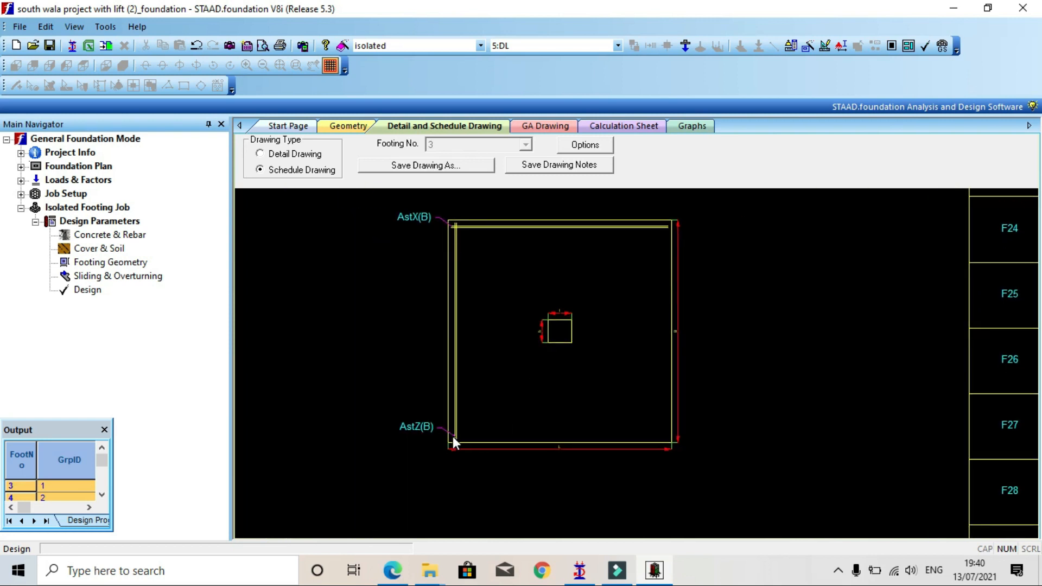
pyautogui.scroll(2, 432, 441)
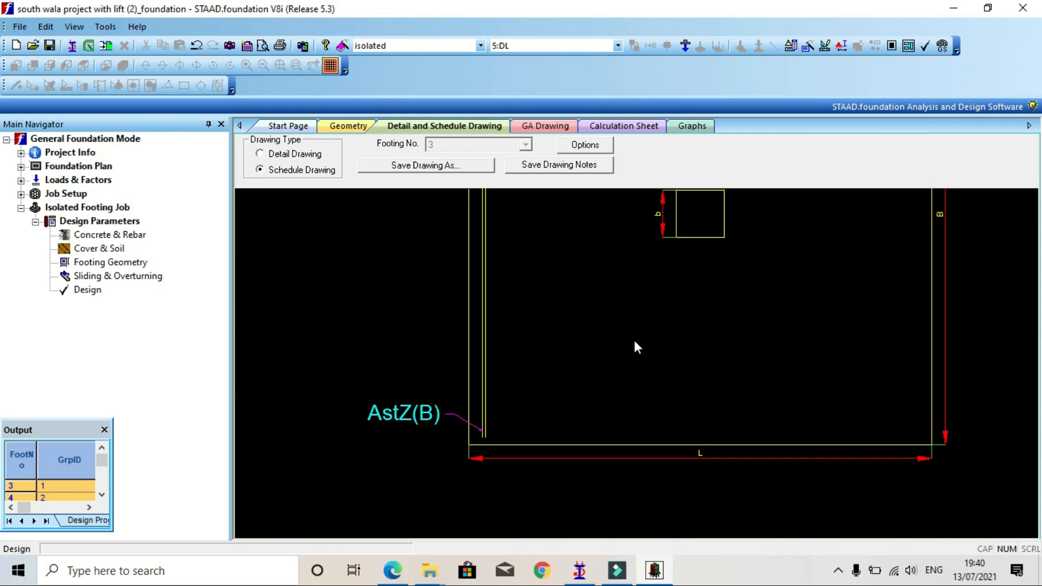
pyautogui.scroll(-4, 633, 345)
pyautogui.scroll(1, 685, 374)
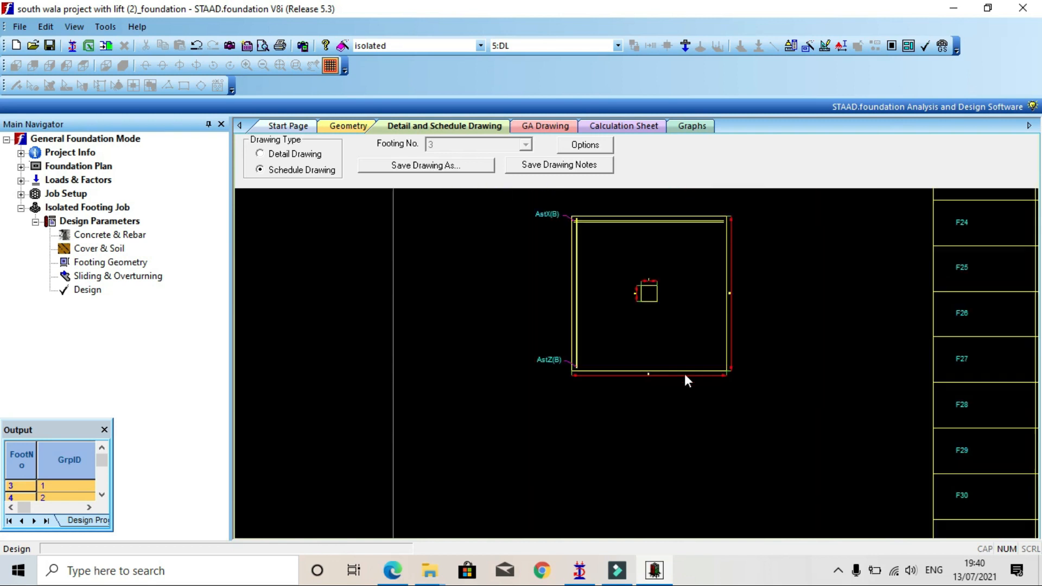
# Check the column/pedestal dimensions l, b, h and the foundation dimensions L, B, D in the first rows of the isolated footing schedule.
pyautogui.scroll(-5, 751, 289)
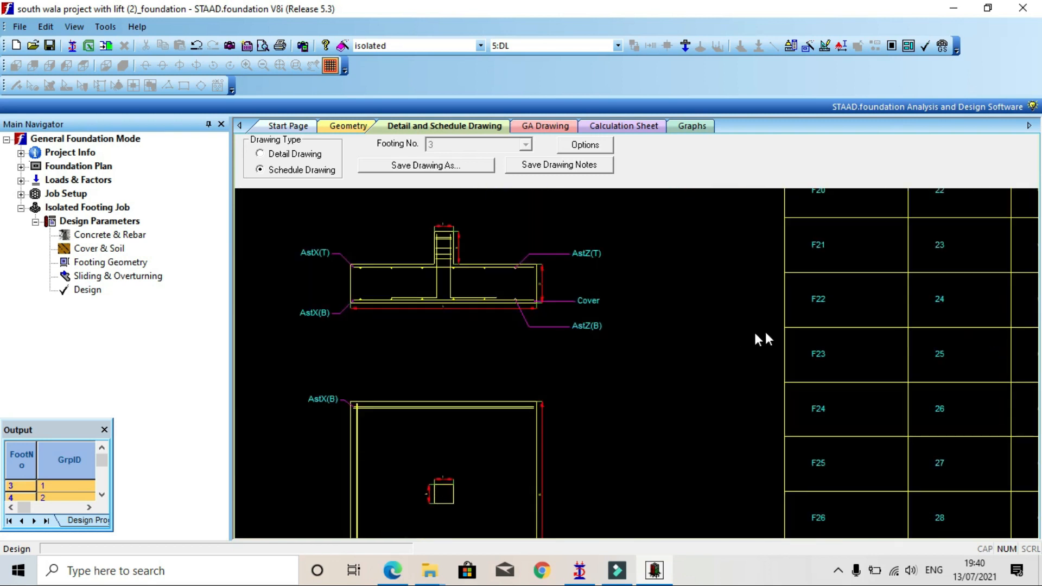
pyautogui.moveTo(835, 336)
pyautogui.mouseDown(button='middle')
pyautogui.moveTo(661, 491)
pyautogui.moveTo(605, 517)
pyautogui.mouseUp(button='middle')
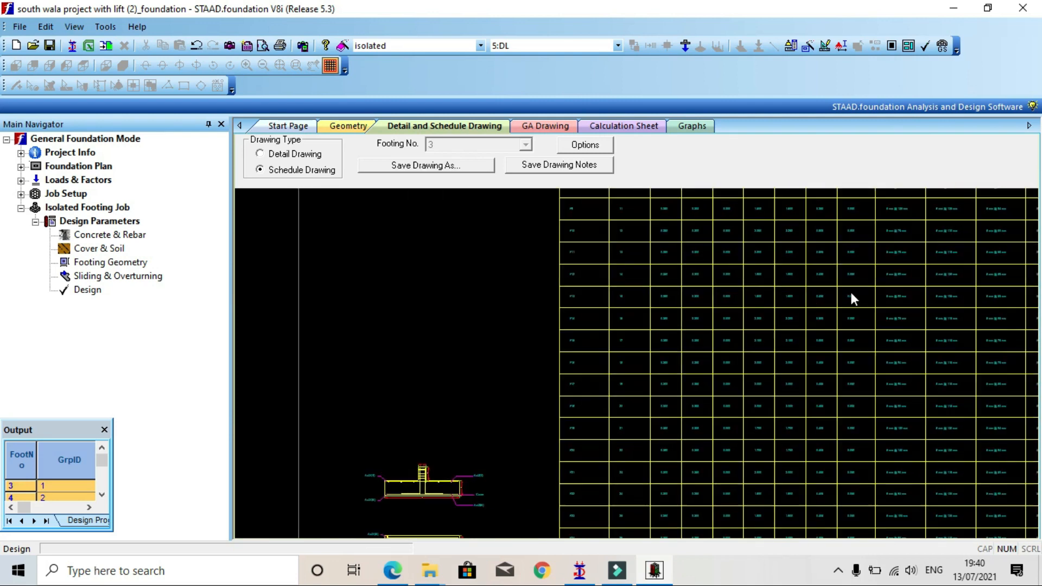
pyautogui.moveTo(830, 308); pyautogui.dragTo(663, 513, button='middle')
pyautogui.moveTo(763, 303)
pyautogui.mouseDown(button='middle')
pyautogui.moveTo(763, 394)
pyautogui.moveTo(752, 404)
pyautogui.mouseUp(button='middle')
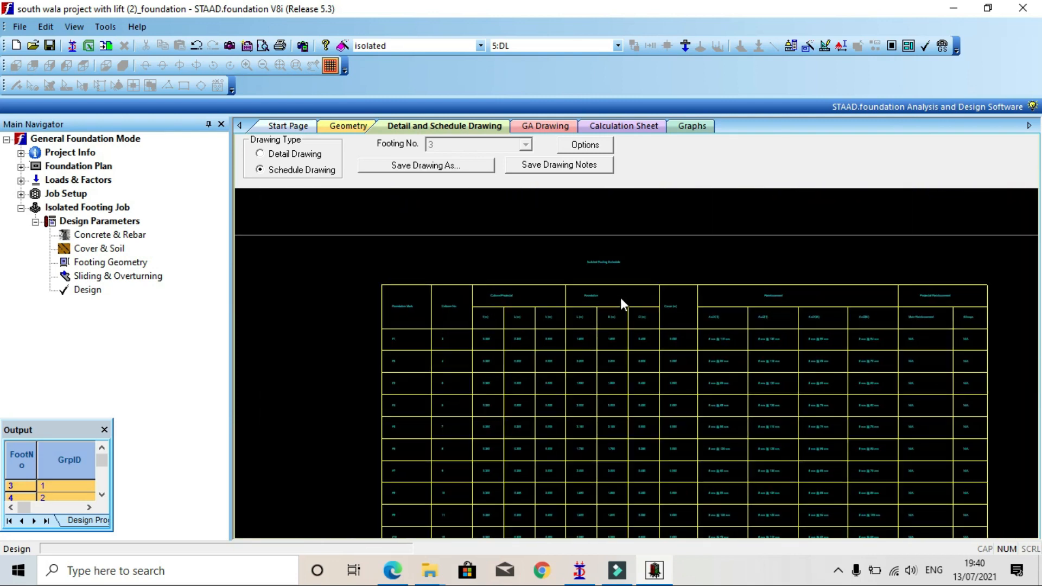
pyautogui.scroll(1, 620, 297)
pyautogui.scroll(2, 474, 327)
pyautogui.scroll(3, 392, 302)
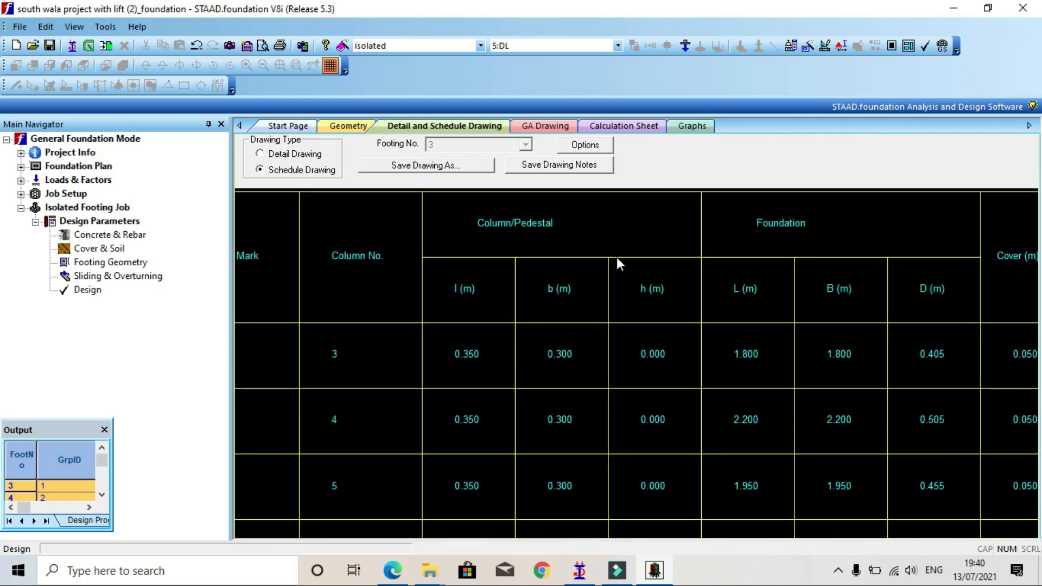
pyautogui.moveTo(638, 352); pyautogui.dragTo(575, 338, button='middle')
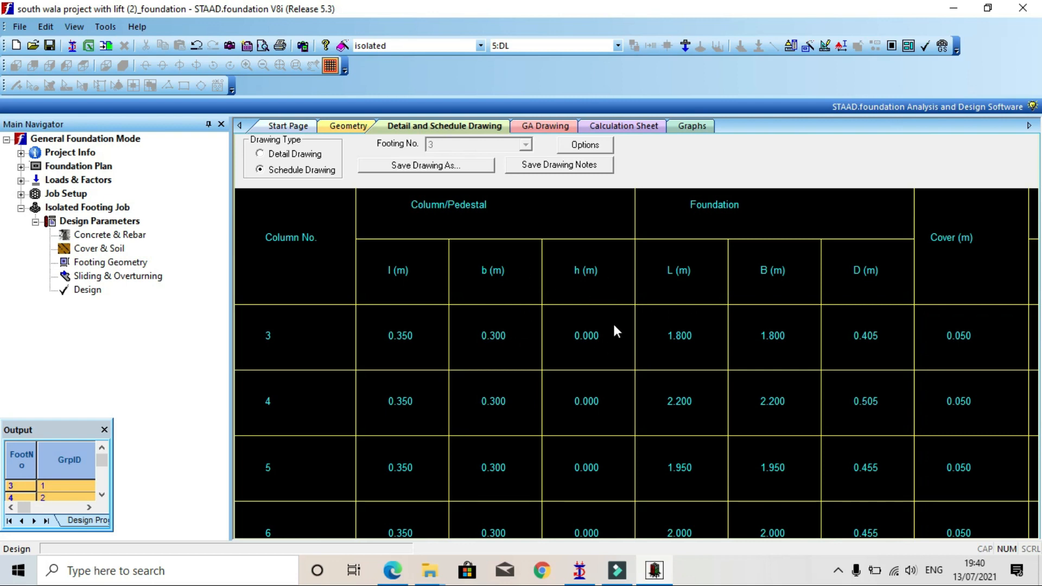
pyautogui.moveTo(751, 300); pyautogui.dragTo(603, 351, button='middle')
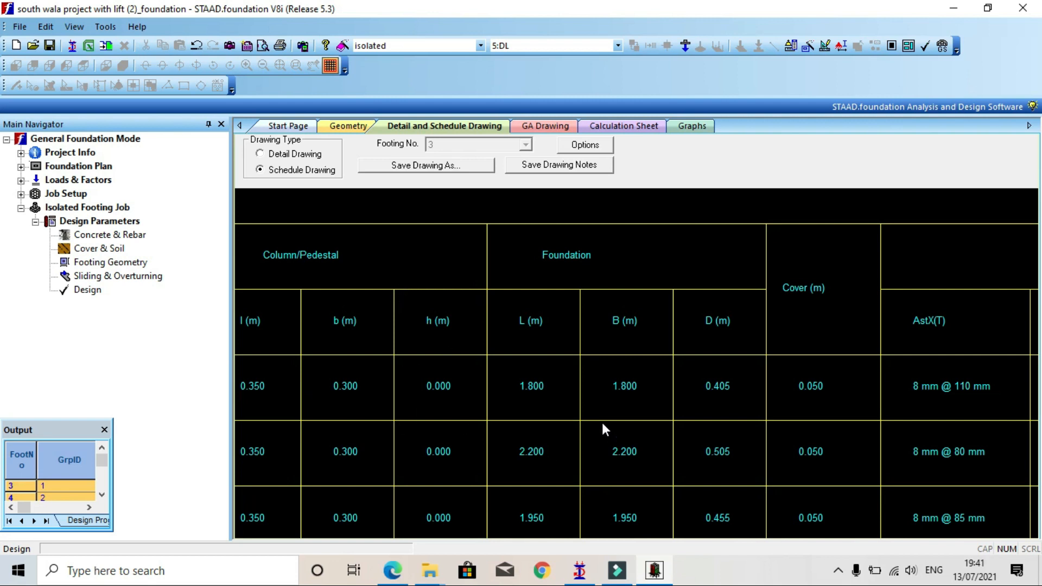
pyautogui.moveTo(602, 422); pyautogui.dragTo(458, 390, button='middle')
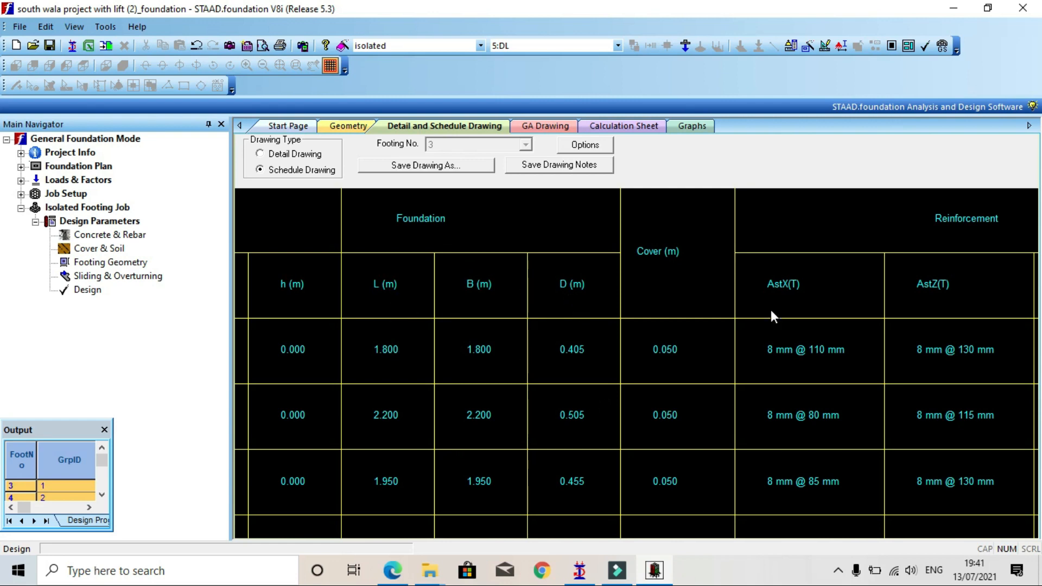
# Check the cover, the top and bottom AstX and AstZ reinforcement, and the pedestal reinforcement columns of the footing schedule.
pyautogui.moveTo(771, 311); pyautogui.dragTo(515, 308, button='middle')
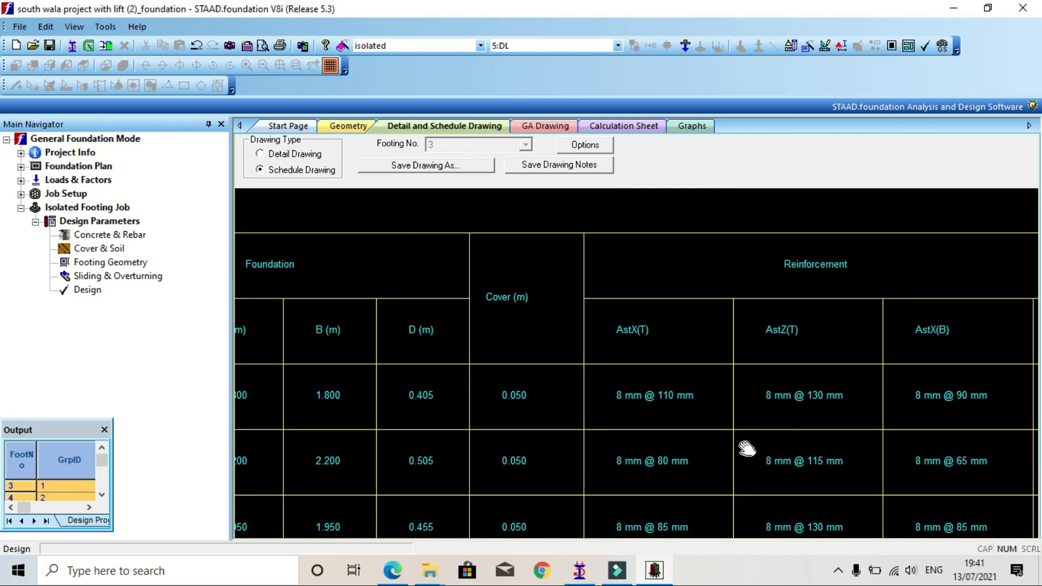
pyautogui.moveTo(743, 448); pyautogui.dragTo(673, 390, button='middle')
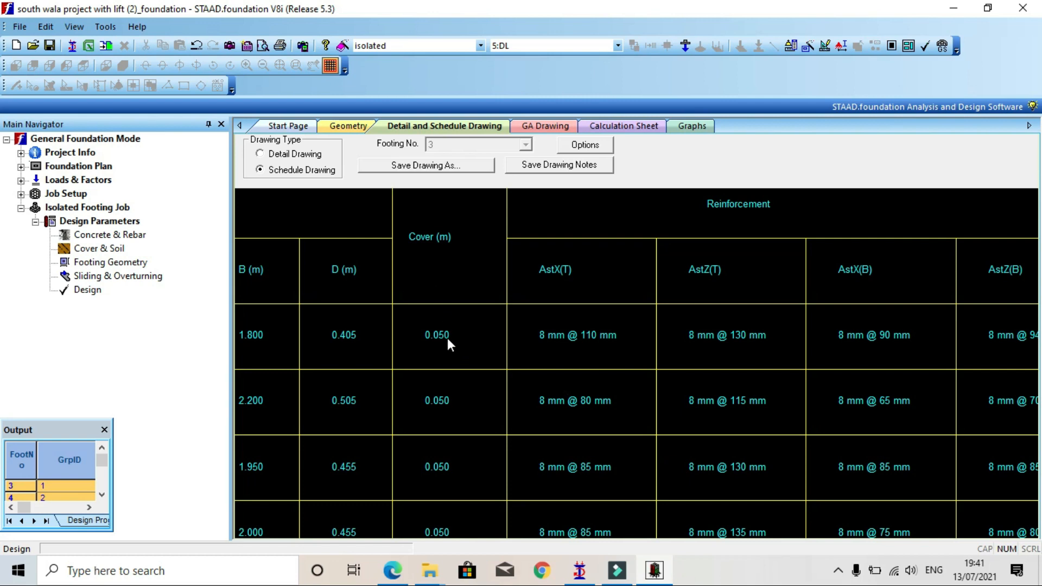
pyautogui.moveTo(672, 360); pyautogui.dragTo(465, 384, button='middle')
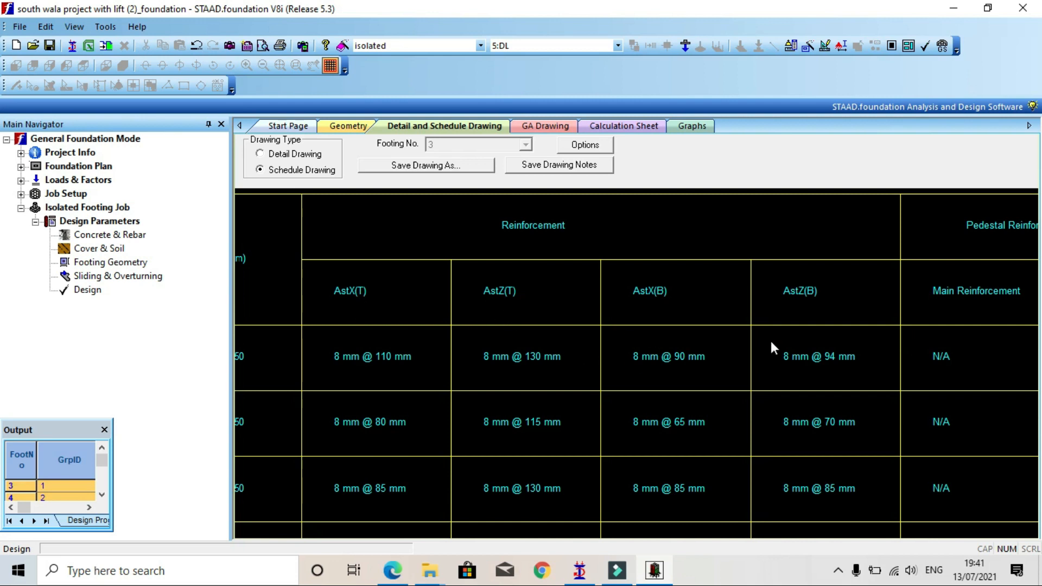
pyautogui.scroll(1, 923, 356)
pyautogui.scroll(-1, 878, 359)
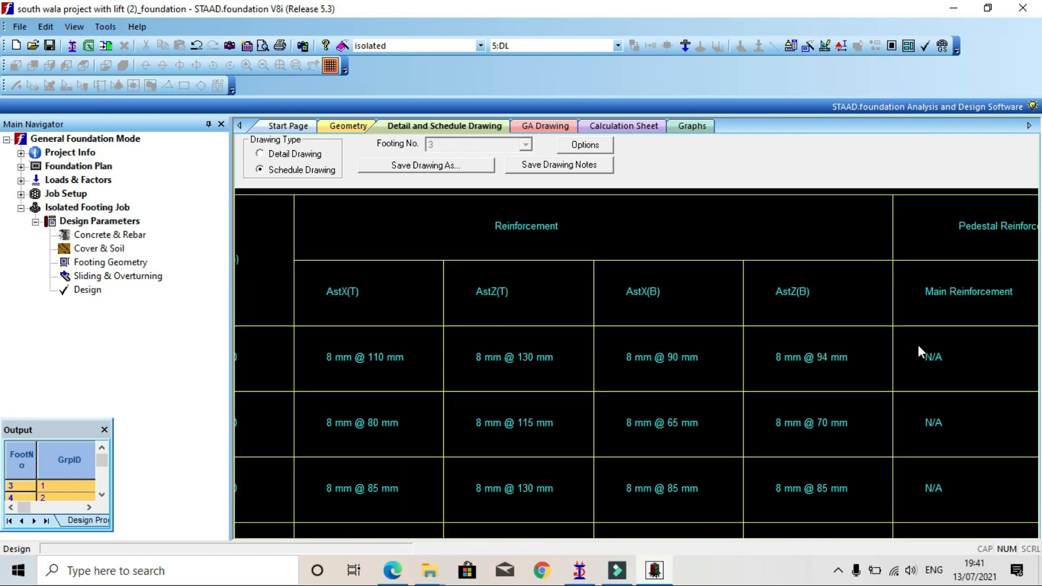
pyautogui.scroll(-6, 917, 345)
pyautogui.moveTo(867, 361); pyautogui.dragTo(776, 310, button='middle')
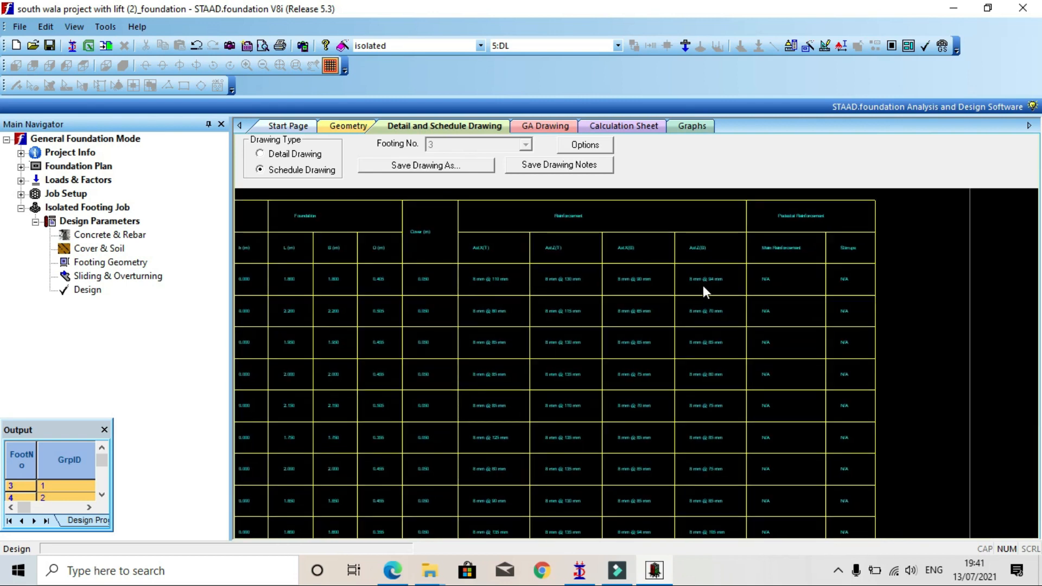
pyautogui.scroll(3, 701, 282)
pyautogui.scroll(-2, 661, 312)
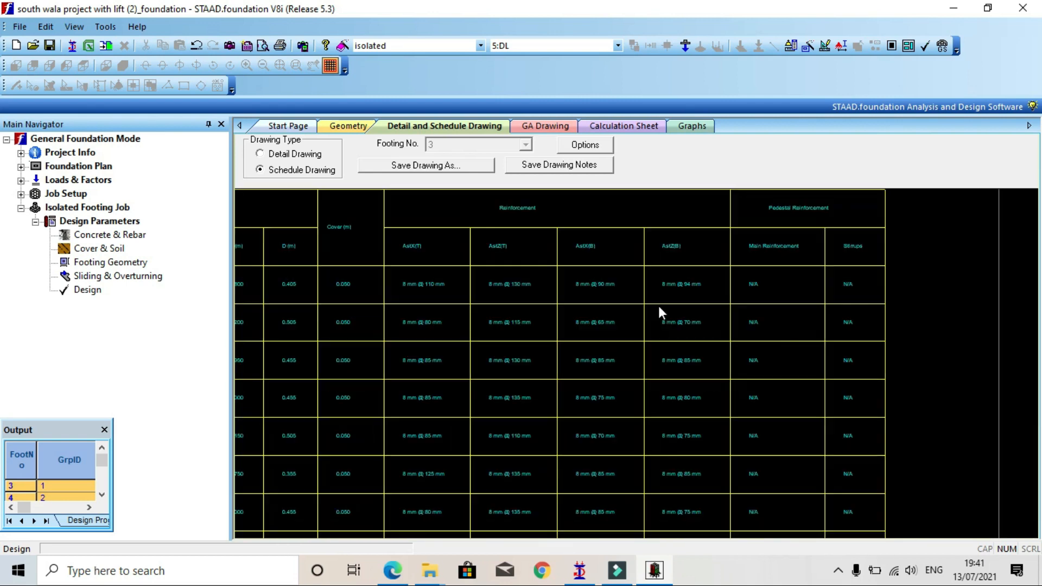
# Review the schedule rows back to the column numbers, comparing the footing sizes, and view the table as a whole.
pyautogui.moveTo(629, 350); pyautogui.dragTo(867, 333, button='middle')
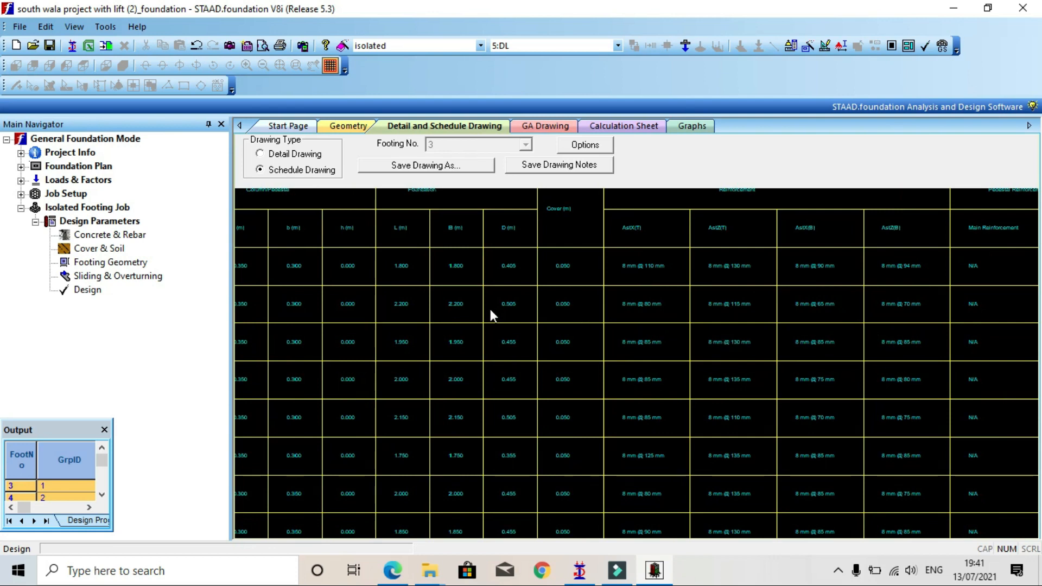
pyautogui.moveTo(497, 309)
pyautogui.mouseDown(button='middle')
pyautogui.moveTo(637, 313)
pyautogui.moveTo(667, 330)
pyautogui.mouseUp(button='middle')
pyautogui.scroll(2, 450, 300)
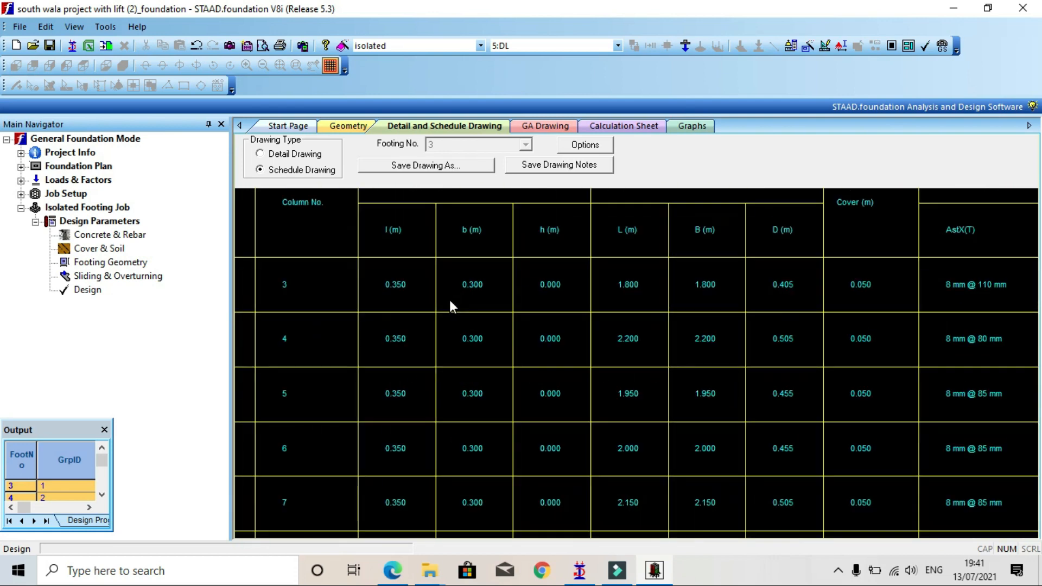
pyautogui.scroll(-4, 448, 299)
pyautogui.scroll(-1, 443, 297)
# Switch the drawing type from the schedule to the detail drawing for footing 3.
pyautogui.click(298, 153)
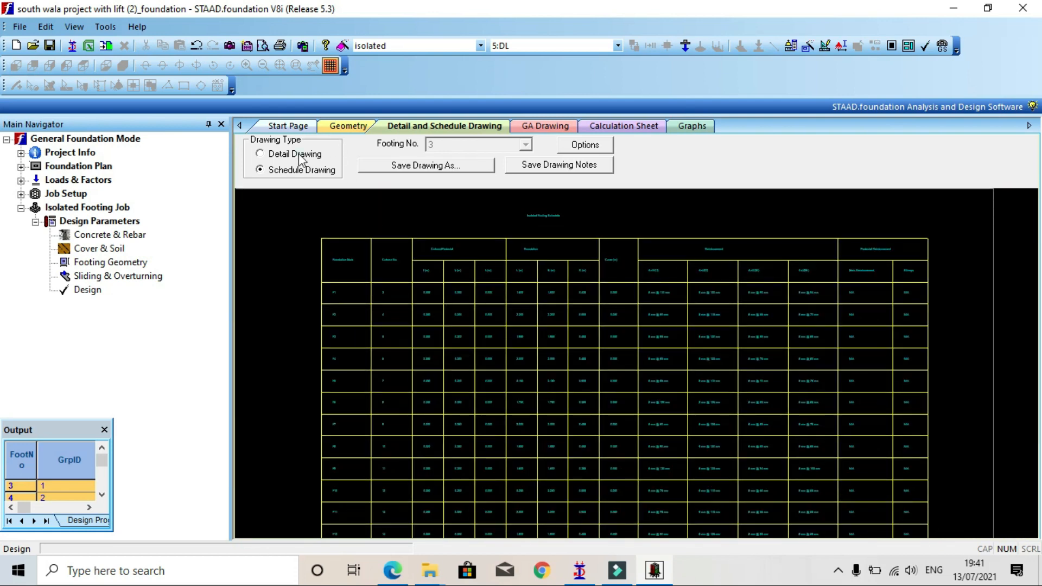
pyautogui.moveTo(575, 223); pyautogui.dragTo(584, 245, button='middle')
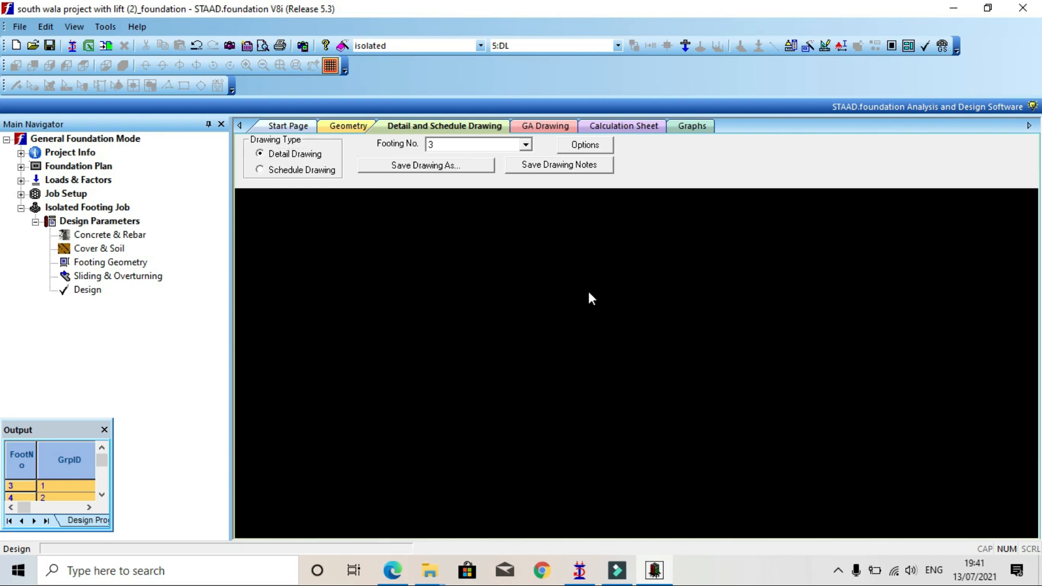
pyautogui.click(288, 154)
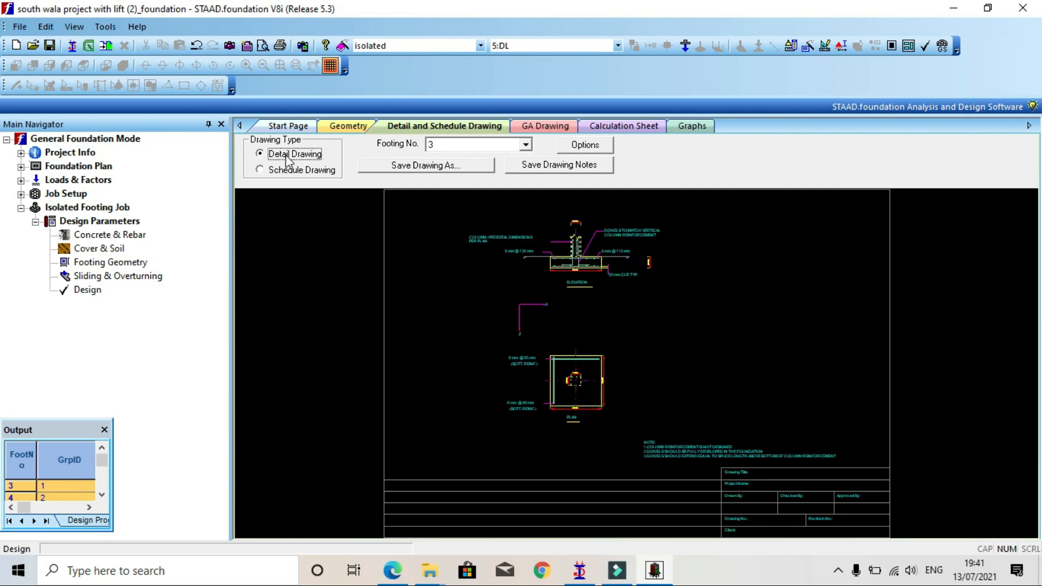
# Examine the elevation of footing 3 up close, checking its top reinforcement labels, dowel note, clear cover, width and depth.
pyautogui.scroll(3, 604, 232)
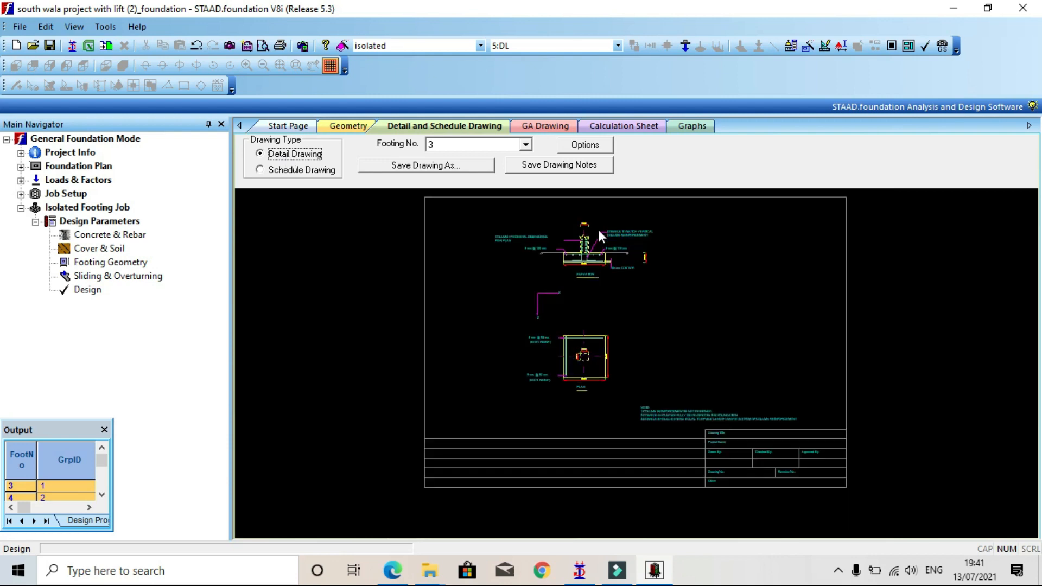
pyautogui.scroll(4, 569, 220)
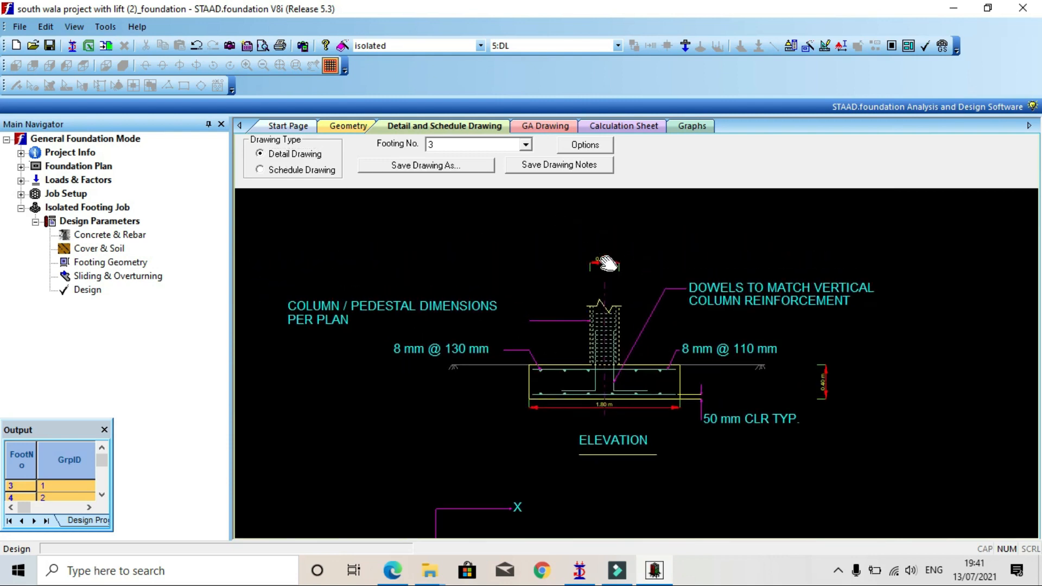
pyautogui.moveTo(626, 301); pyautogui.dragTo(648, 268, button='middle')
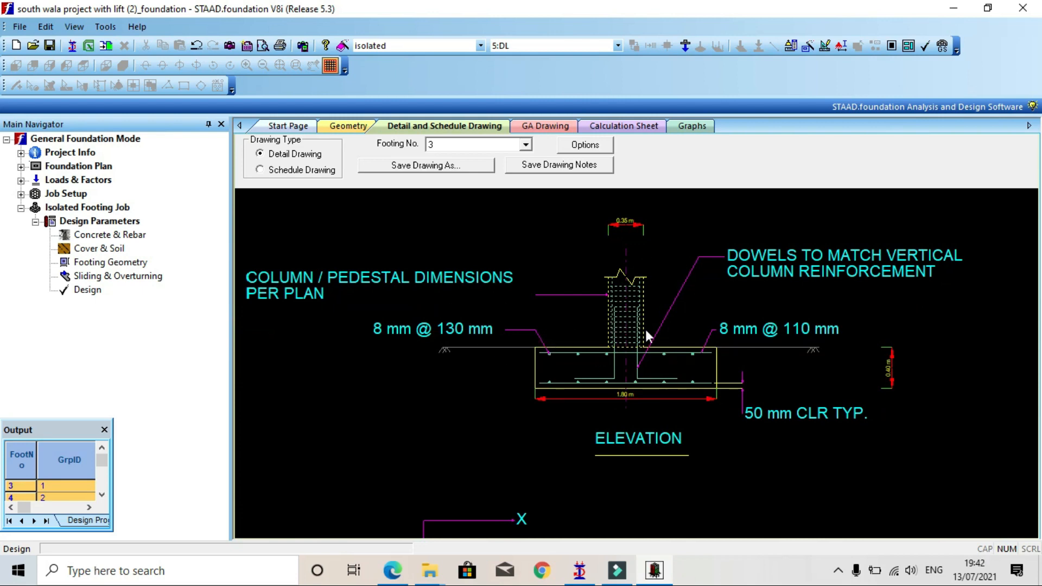
pyautogui.scroll(3, 643, 329)
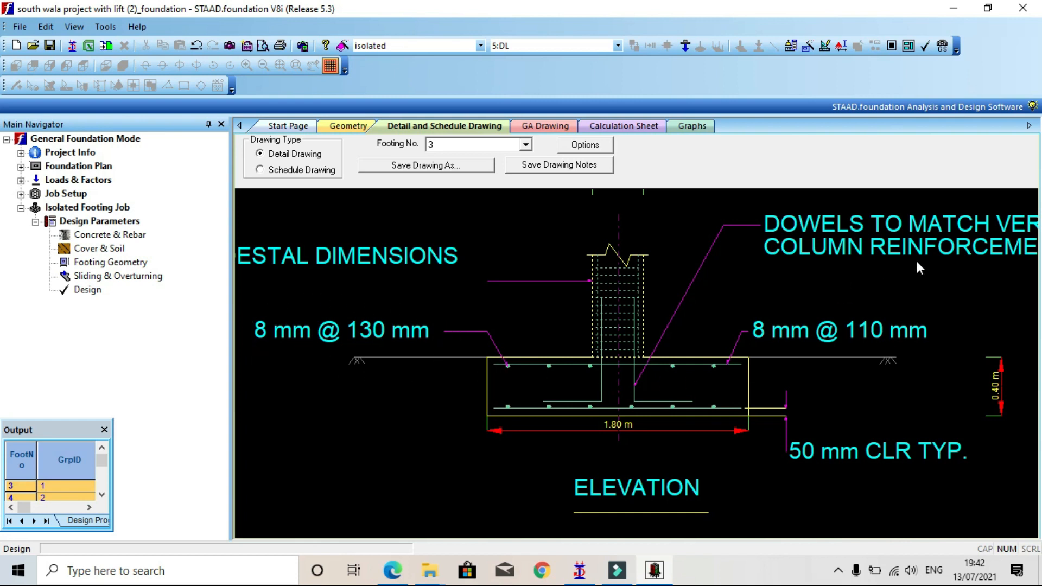
pyautogui.scroll(1, 614, 408)
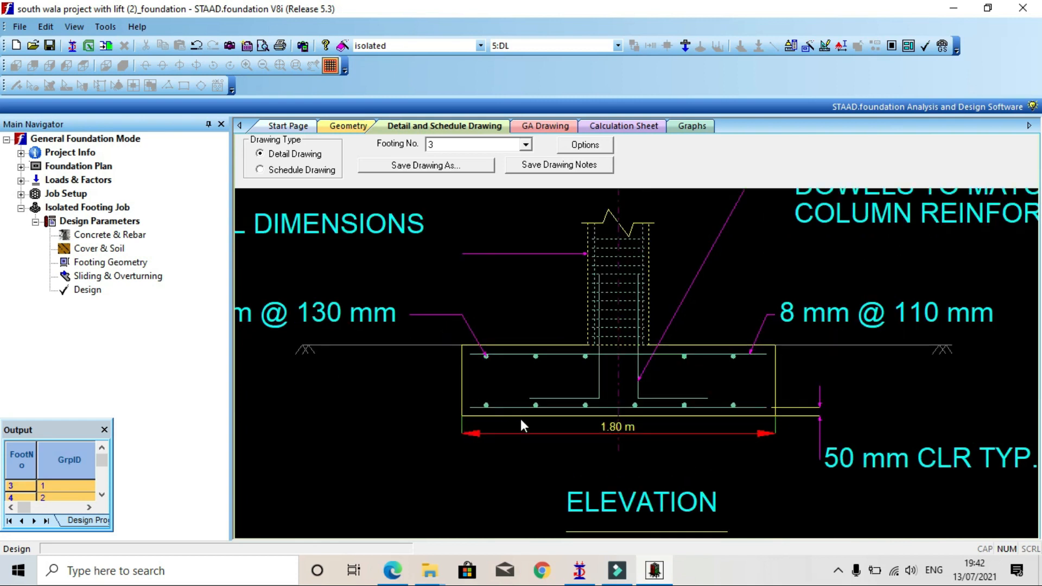
pyautogui.scroll(-1, 784, 416)
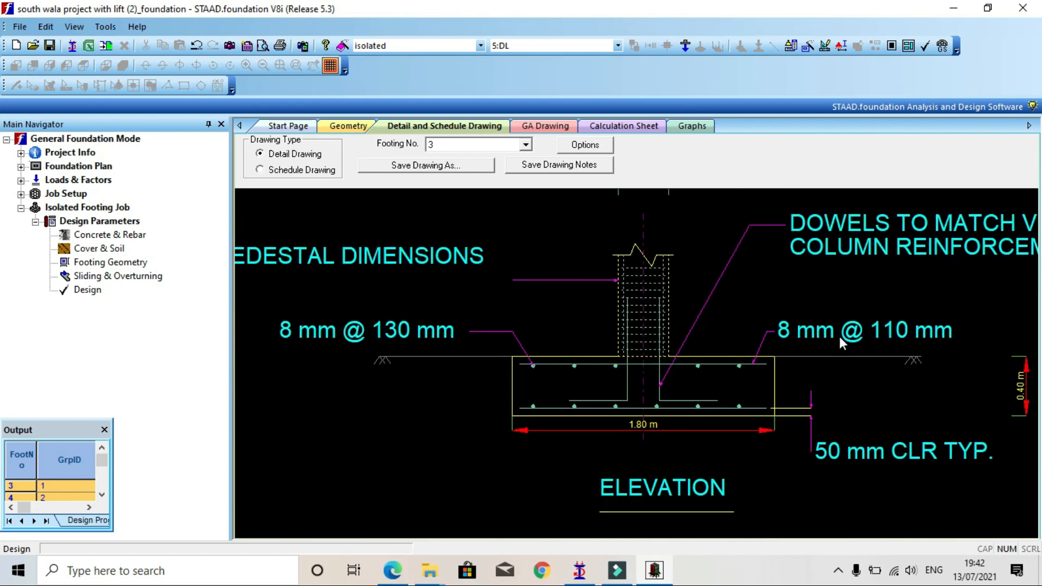
pyautogui.scroll(-1, 756, 362)
pyautogui.scroll(2, 756, 363)
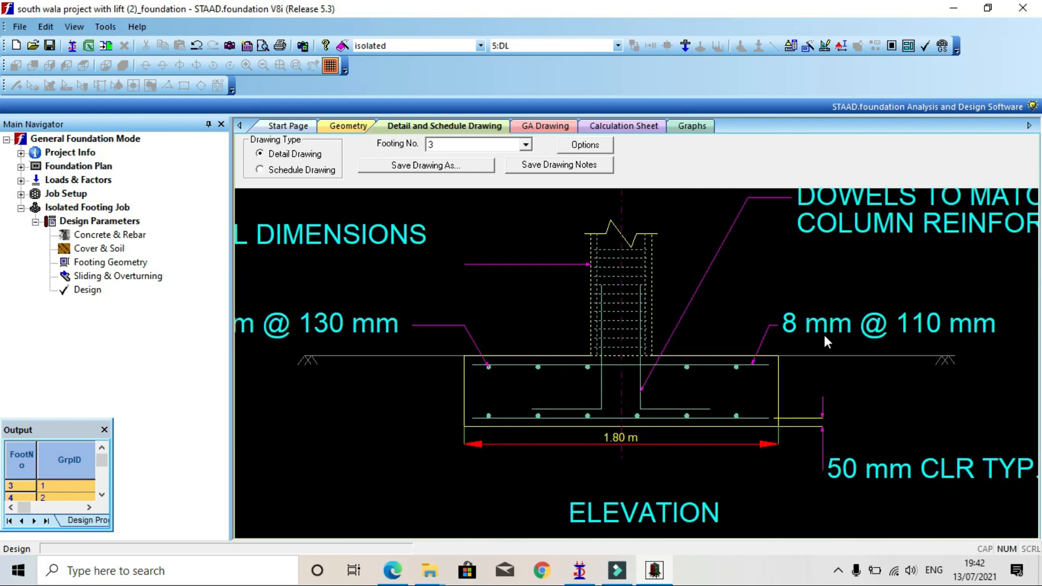
pyautogui.scroll(-1, 823, 336)
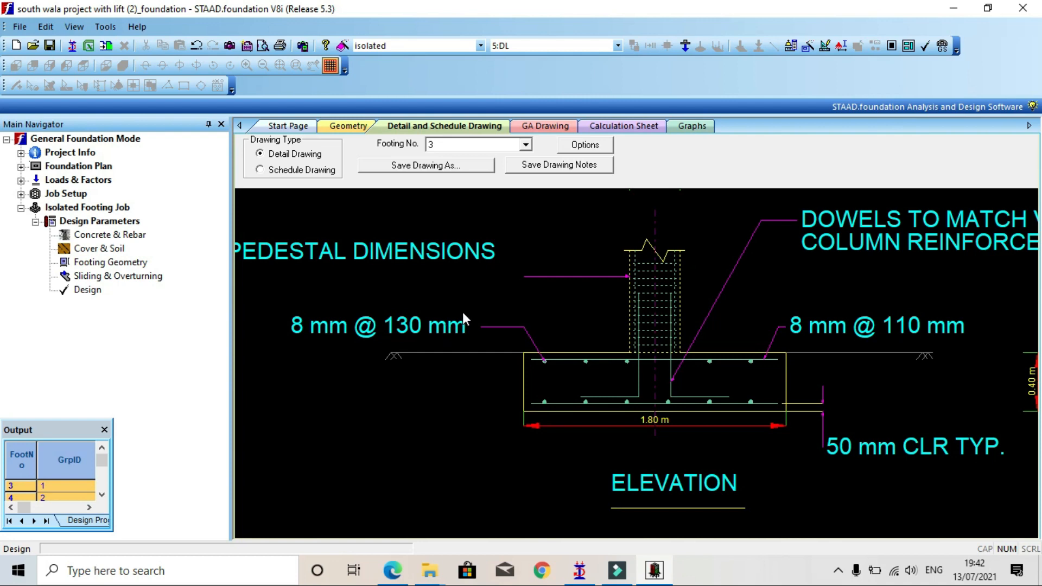
pyautogui.scroll(-3, 462, 313)
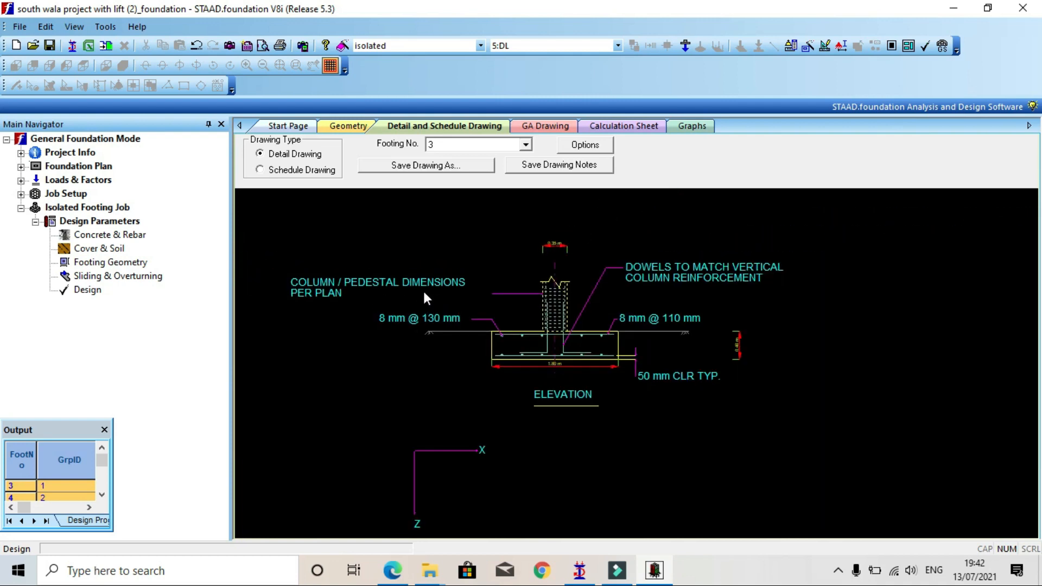
pyautogui.scroll(1, 616, 279)
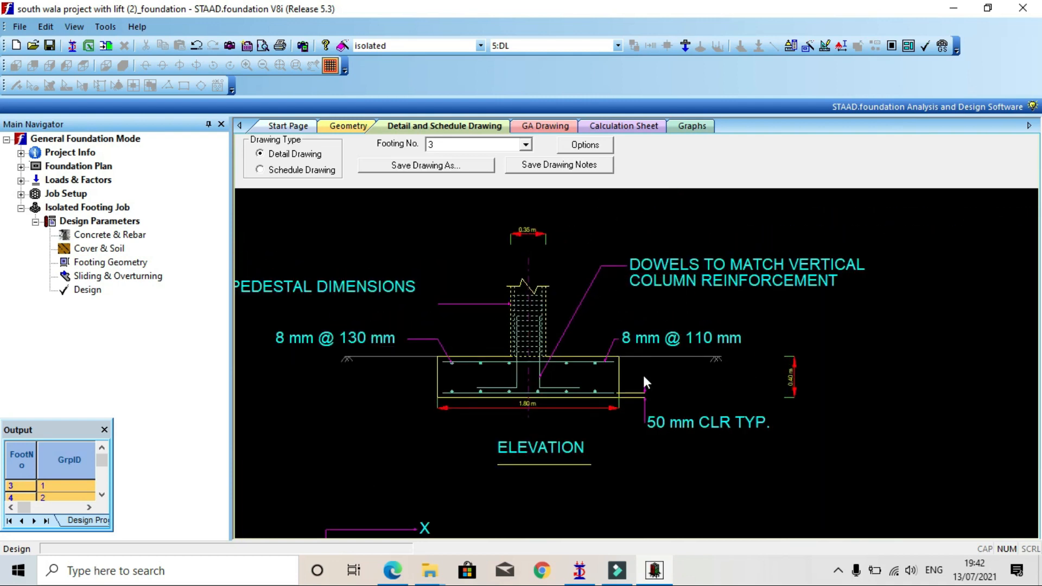
# Examine the plan of footing 3 up close, checking its bottom reinforcement labels and the column and footing dimensions.
pyautogui.moveTo(643, 376); pyautogui.dragTo(662, 253, button='middle')
pyautogui.scroll(1, 542, 414)
pyautogui.scroll(-1, 569, 317)
pyautogui.scroll(-1, 495, 387)
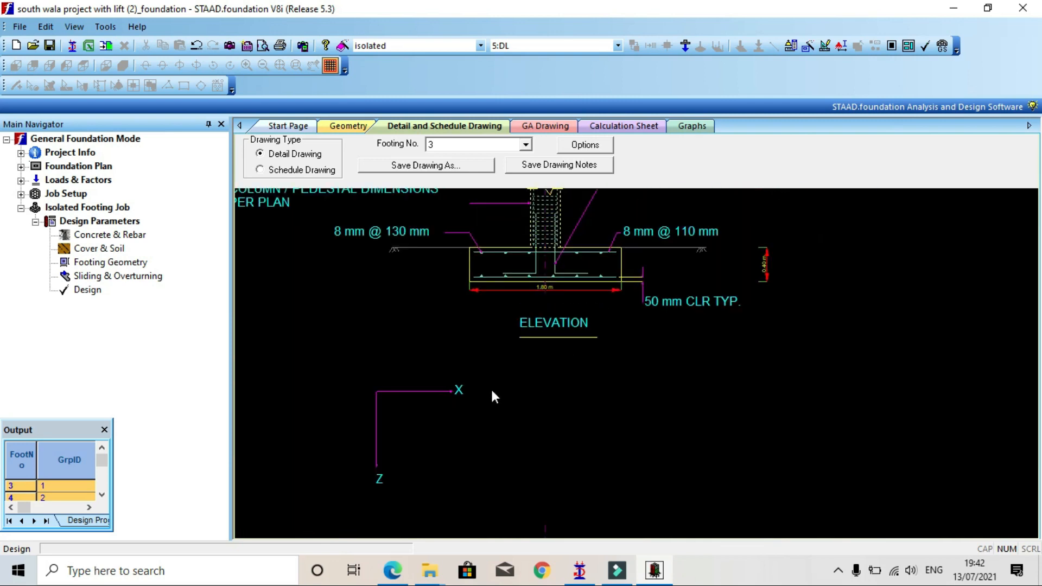
pyautogui.scroll(-4, 524, 421)
pyautogui.moveTo(585, 430); pyautogui.dragTo(602, 282, button='middle')
pyautogui.scroll(1, 540, 400)
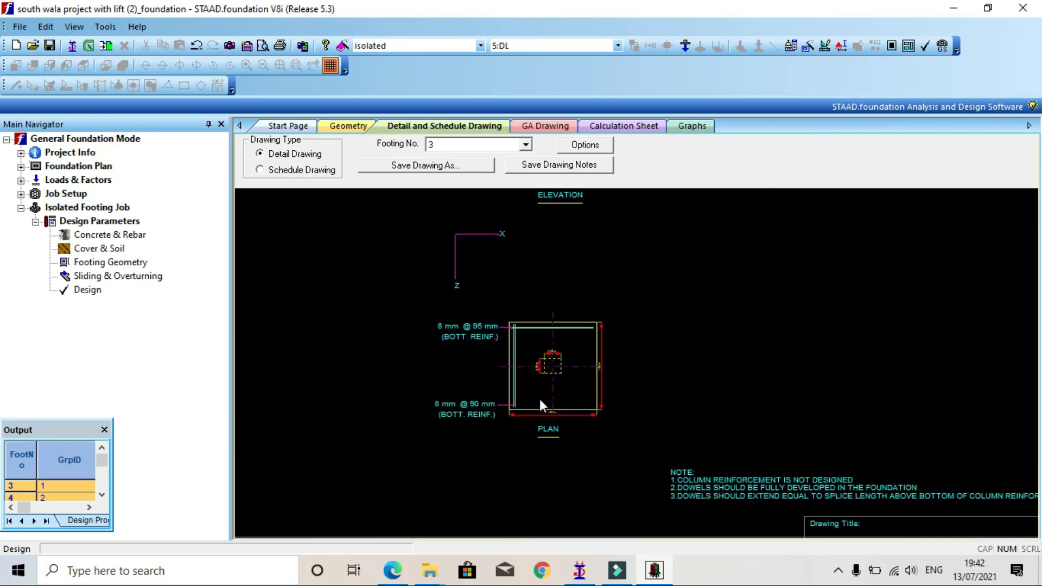
pyautogui.scroll(1, 530, 337)
pyautogui.scroll(1, 542, 346)
pyautogui.scroll(-1, 541, 352)
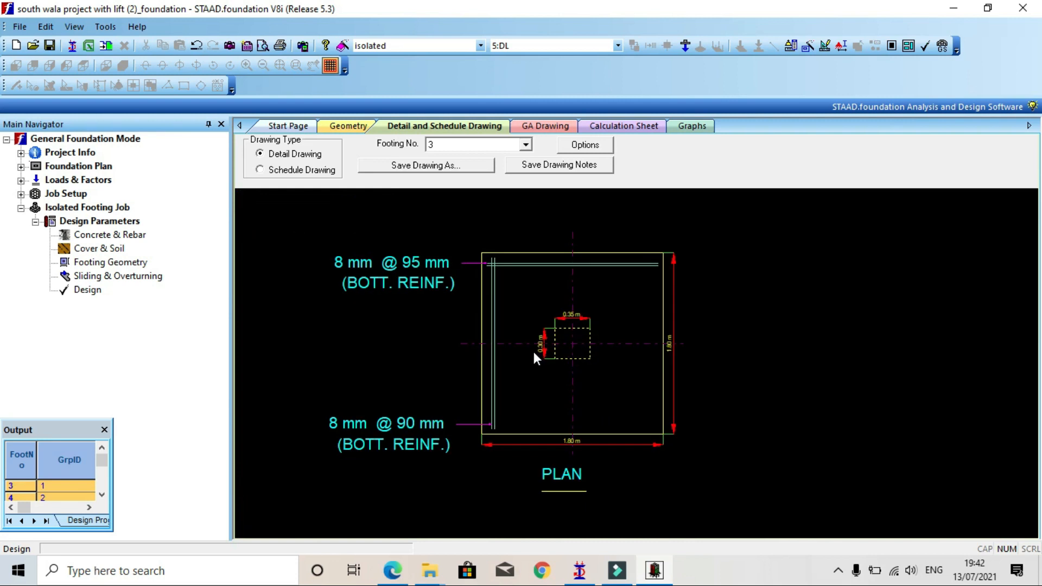
pyautogui.scroll(1, 532, 347)
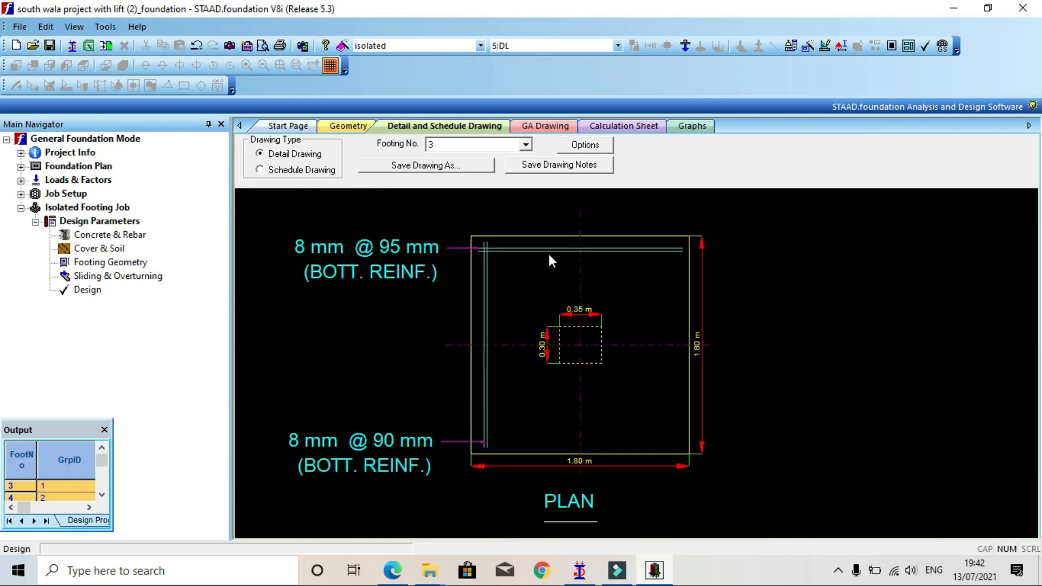
# Check the file name and AutoCAD R2000 DWG format for saving footing 3's detail drawing, and close without saving.
pyautogui.click(425, 166)
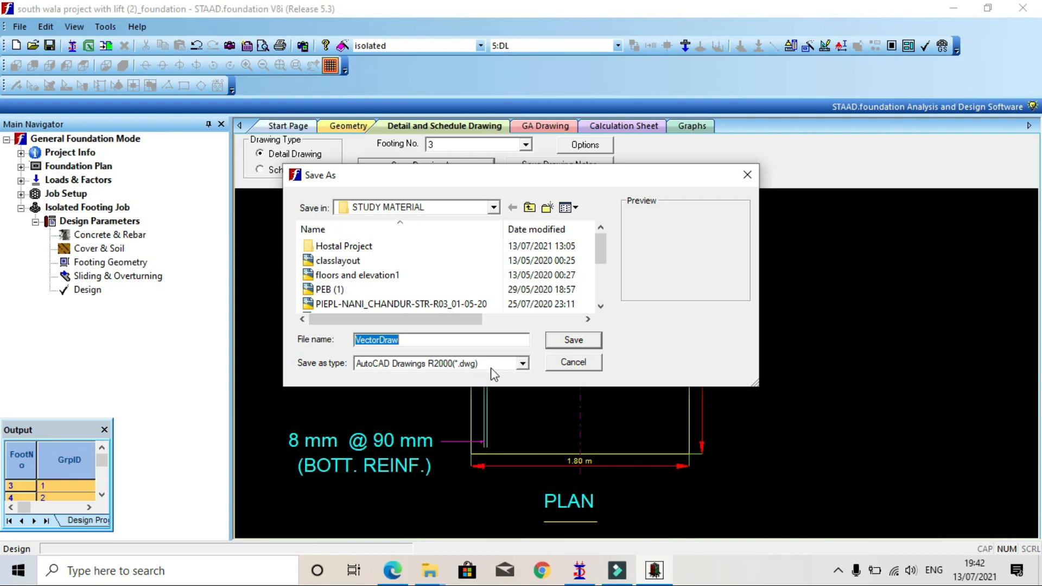
pyautogui.click(522, 363)
pyautogui.click(522, 363)
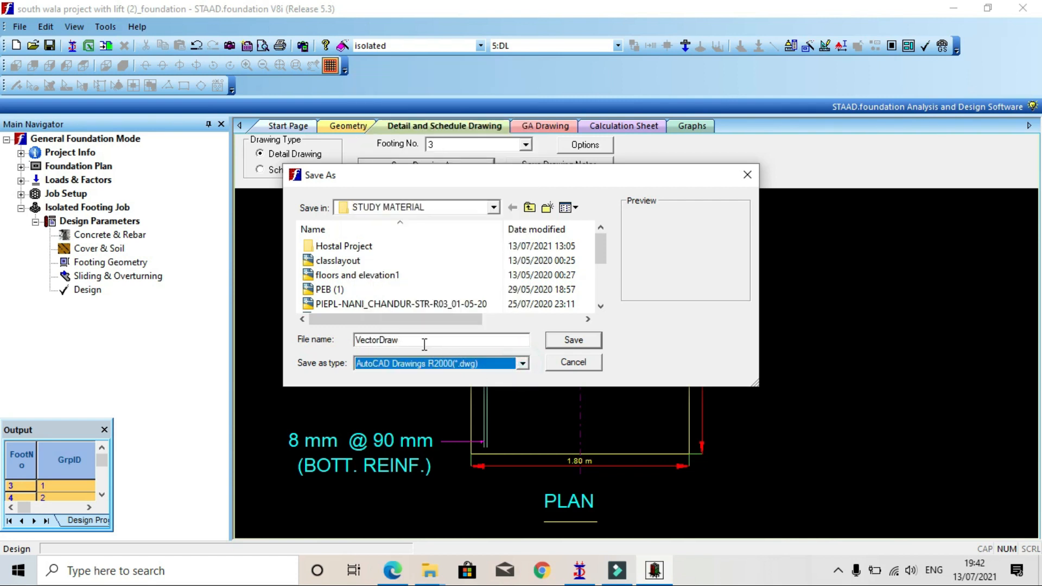
pyautogui.doubleClick(425, 341)
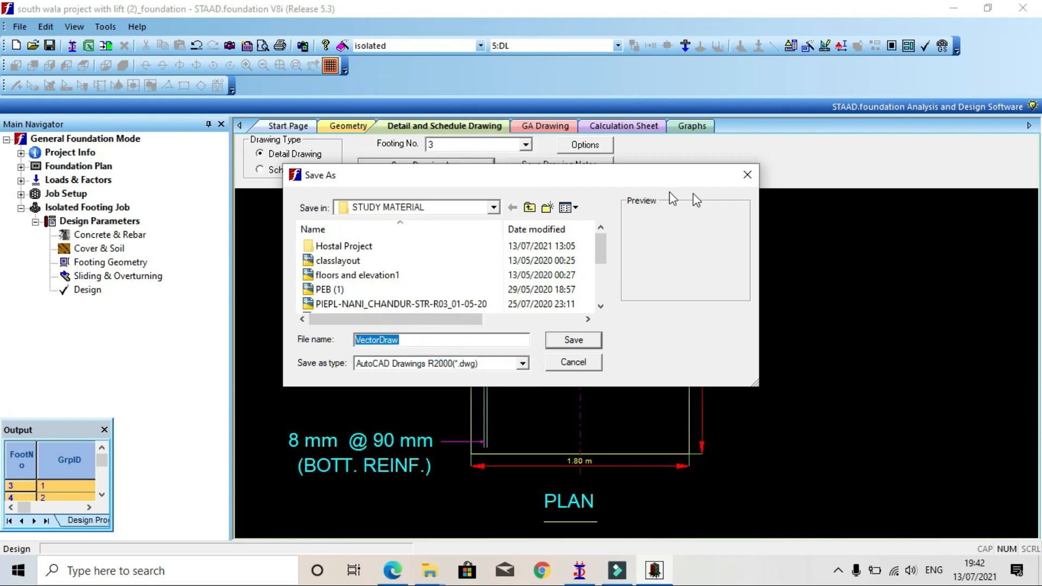
pyautogui.click(747, 174)
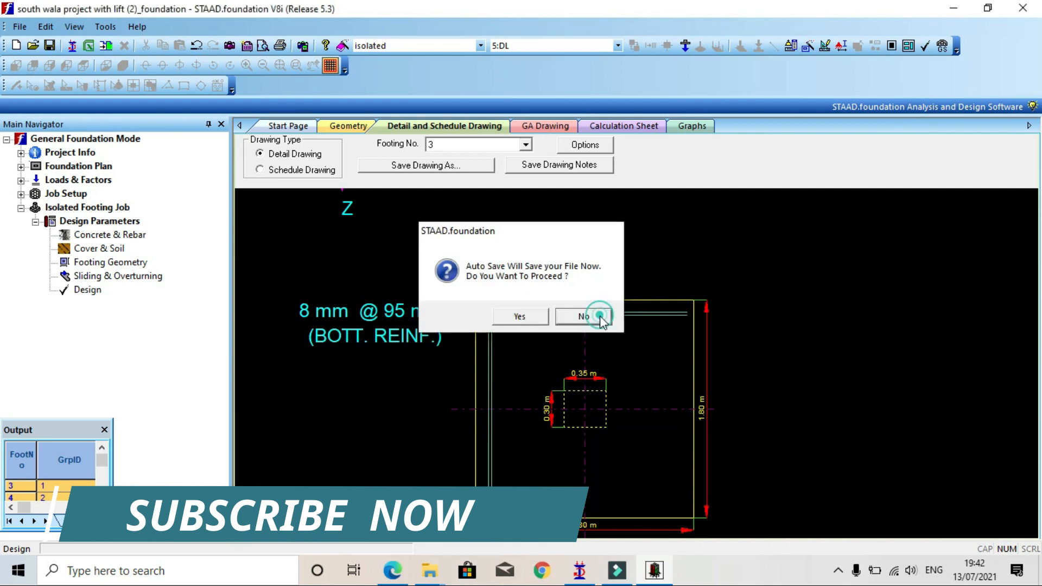
# Decline the automatic save and examine the elevation of footing 3 in the detail drawing again.
pyautogui.click(602, 315)
pyautogui.scroll(-7, 734, 337)
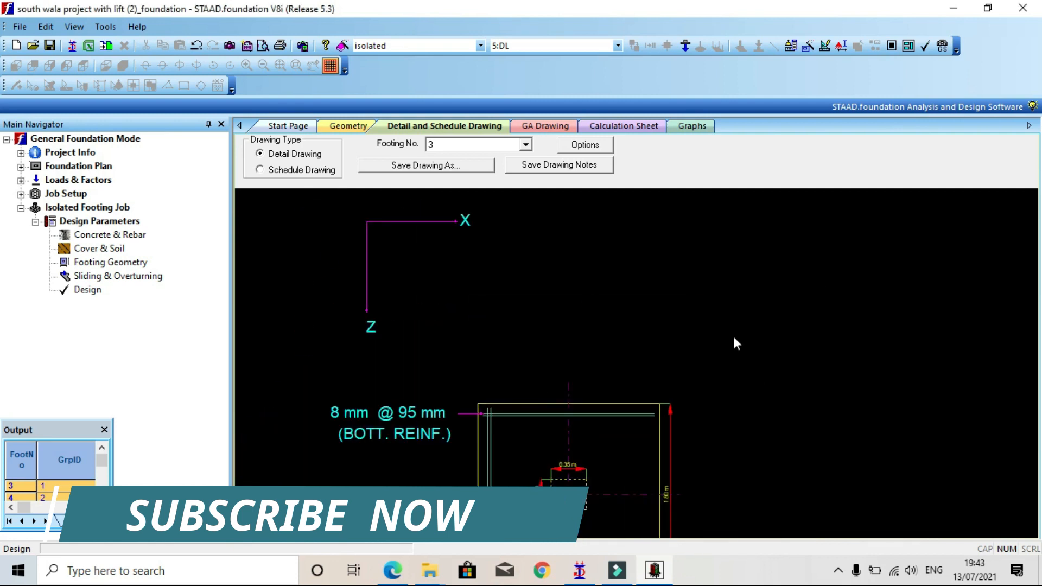
pyautogui.moveTo(796, 315); pyautogui.dragTo(732, 416, button='middle')
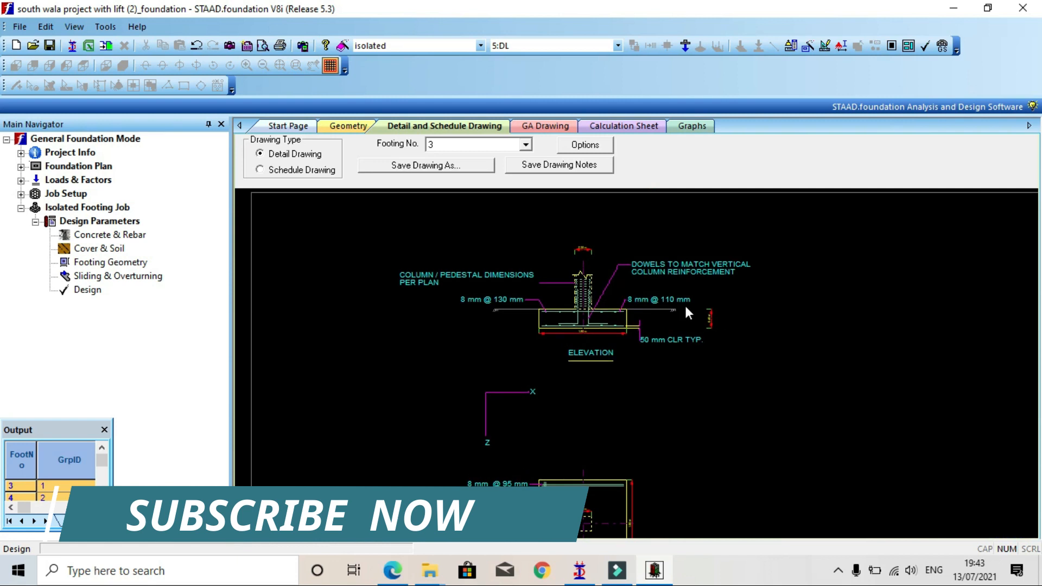
pyautogui.scroll(3, 575, 265)
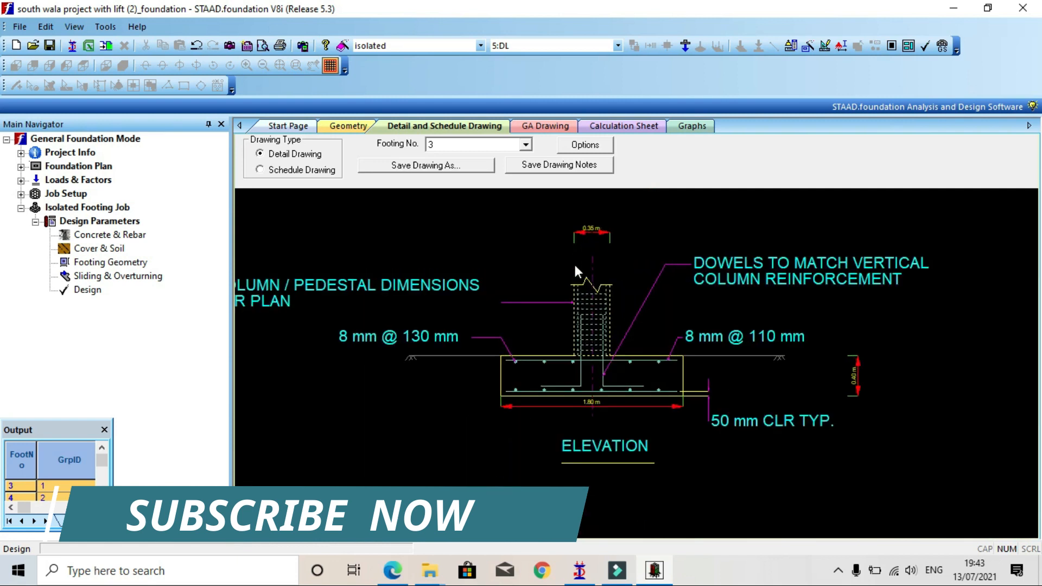
# Switch the drawing type to the schedule, and review the footing layout and size table in the general arrangement drawing.
pyautogui.click(320, 170)
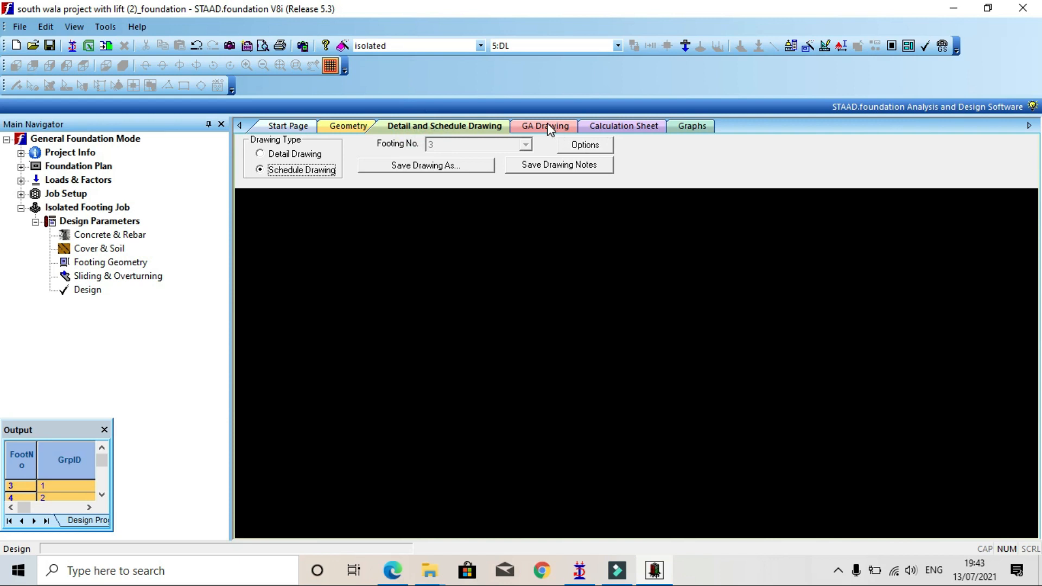
pyautogui.click(674, 288)
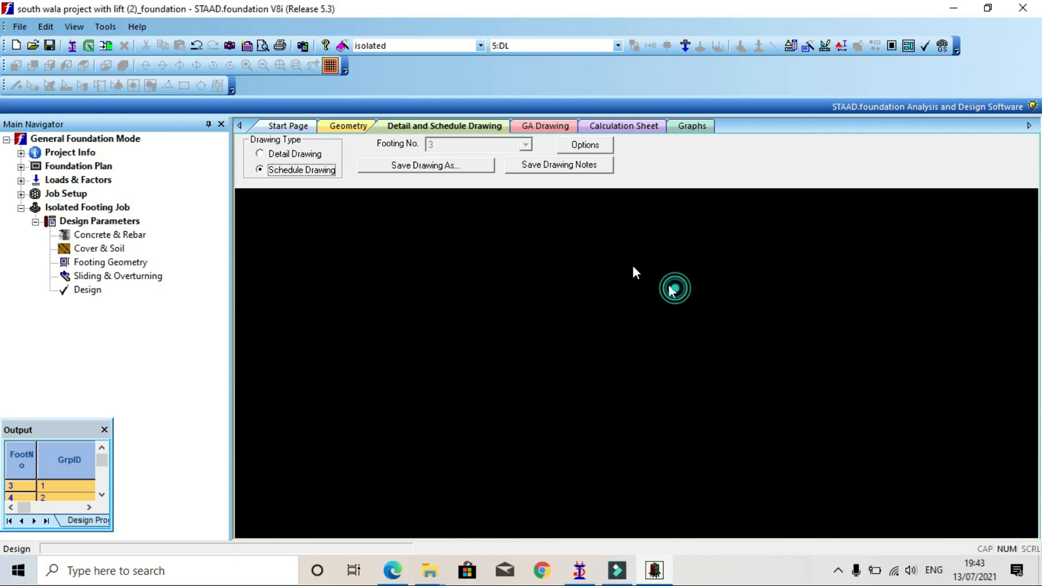
pyautogui.click(559, 126)
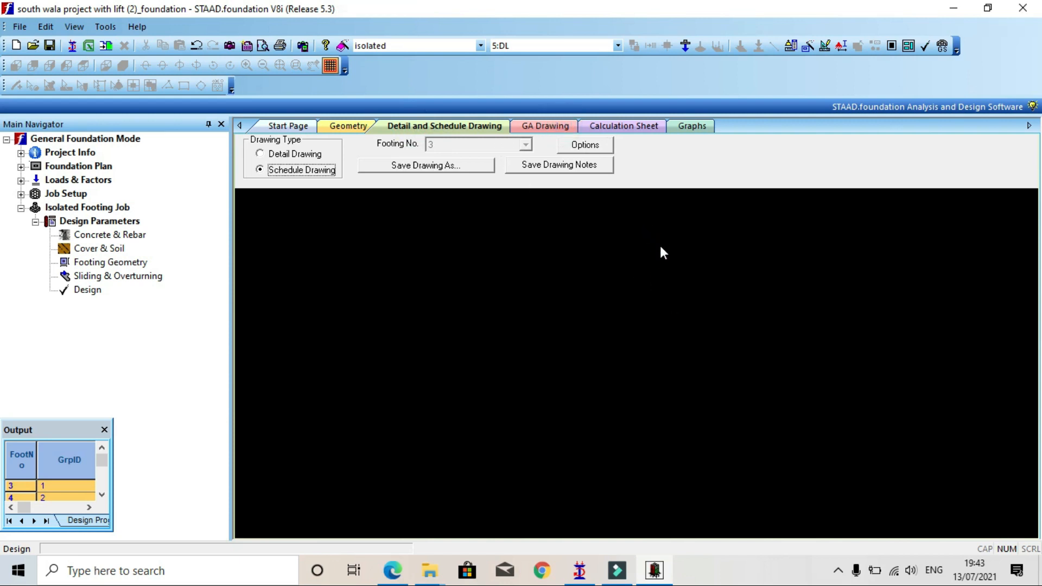
pyautogui.scroll(3, 682, 273)
pyautogui.scroll(-12, 694, 272)
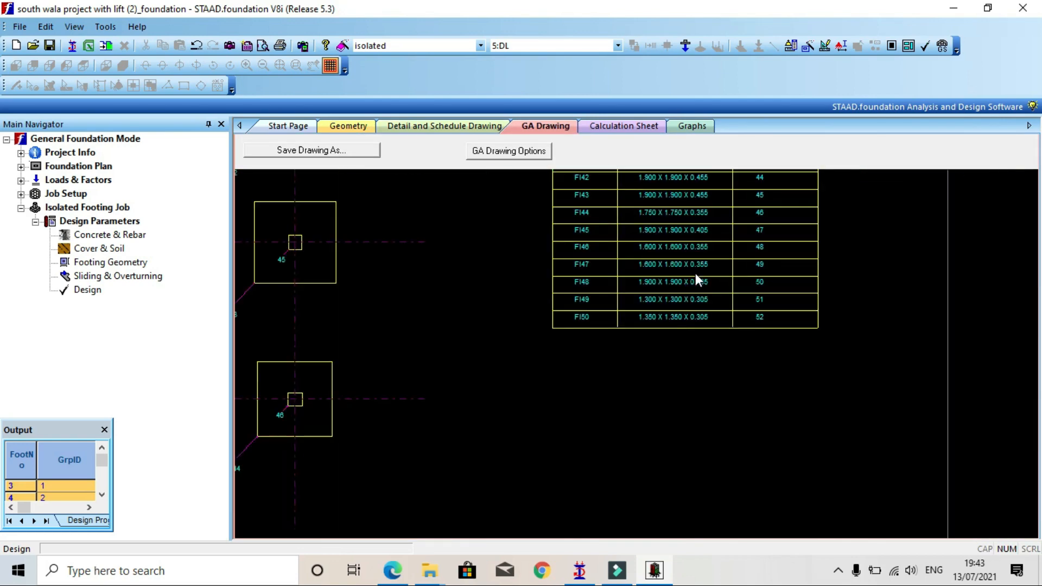
pyautogui.moveTo(730, 340); pyautogui.dragTo(735, 345, button='middle')
pyautogui.scroll(-6, 489, 300)
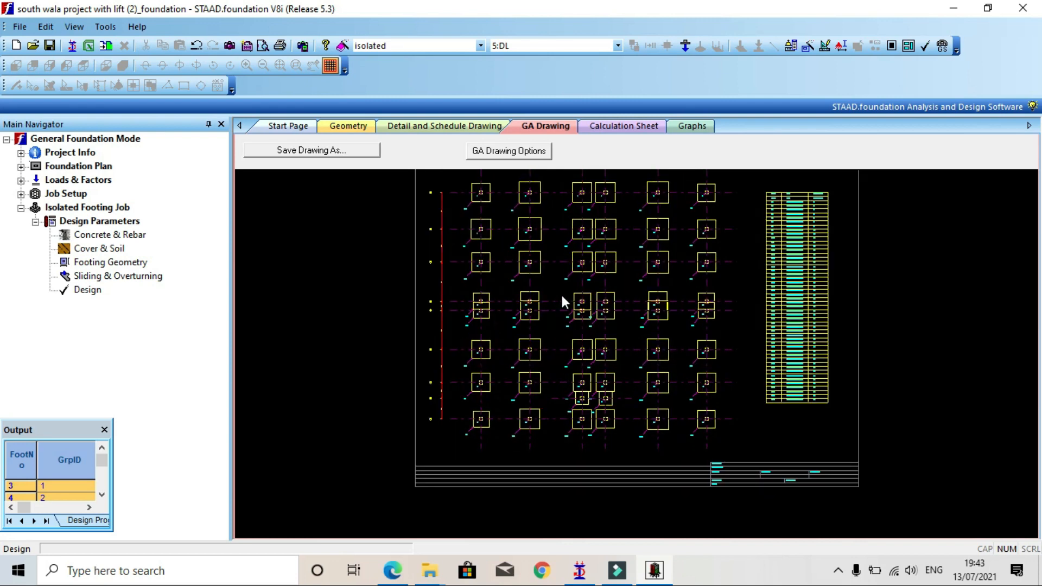
pyautogui.scroll(3, 561, 295)
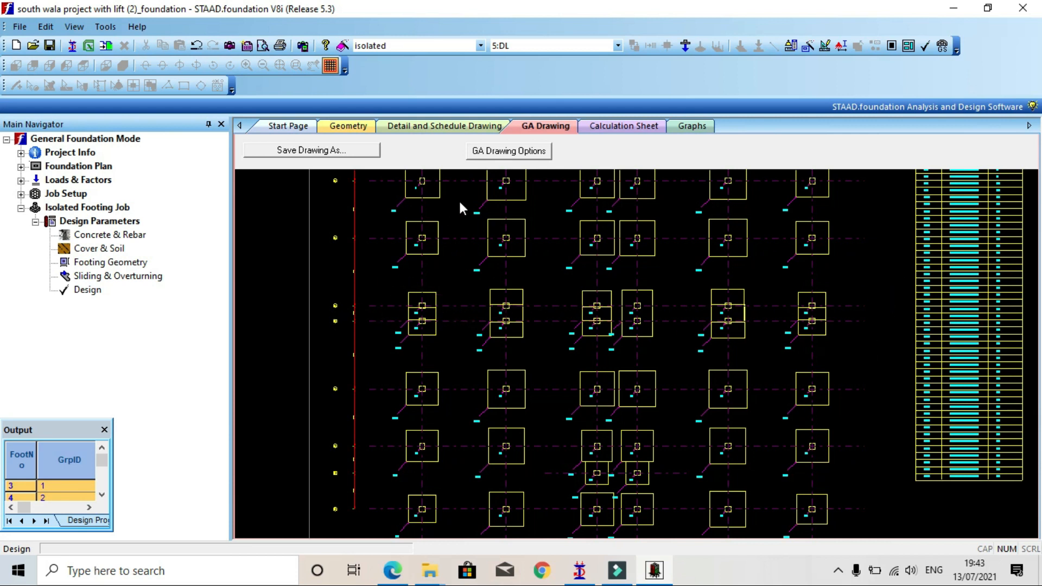
# Look through the calculation sheet, graphs and general arrangement drawing, and return to the whole footing schedule drawing.
pyautogui.click(623, 127)
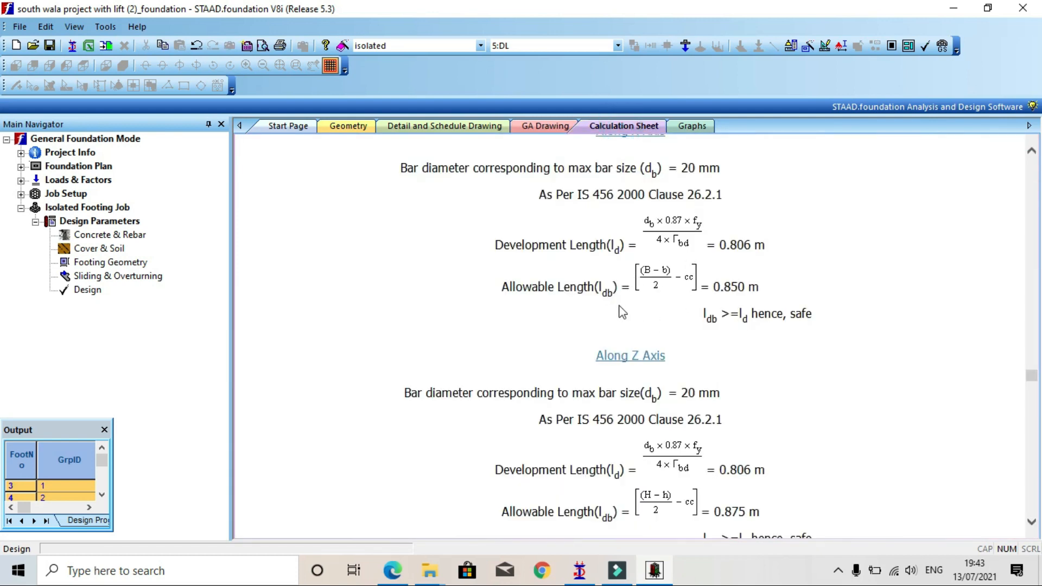
pyautogui.click(704, 125)
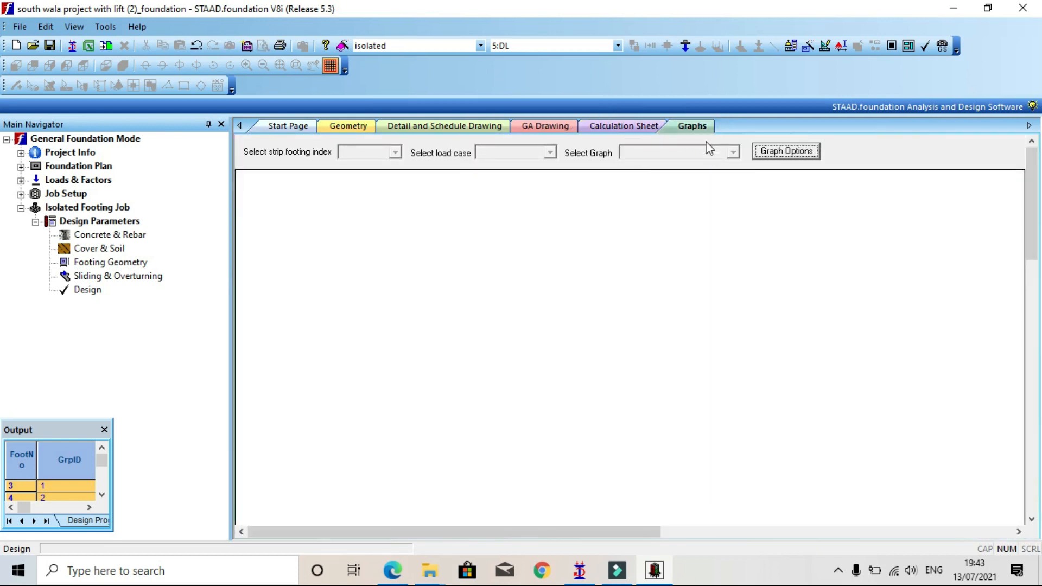
pyautogui.click(636, 128)
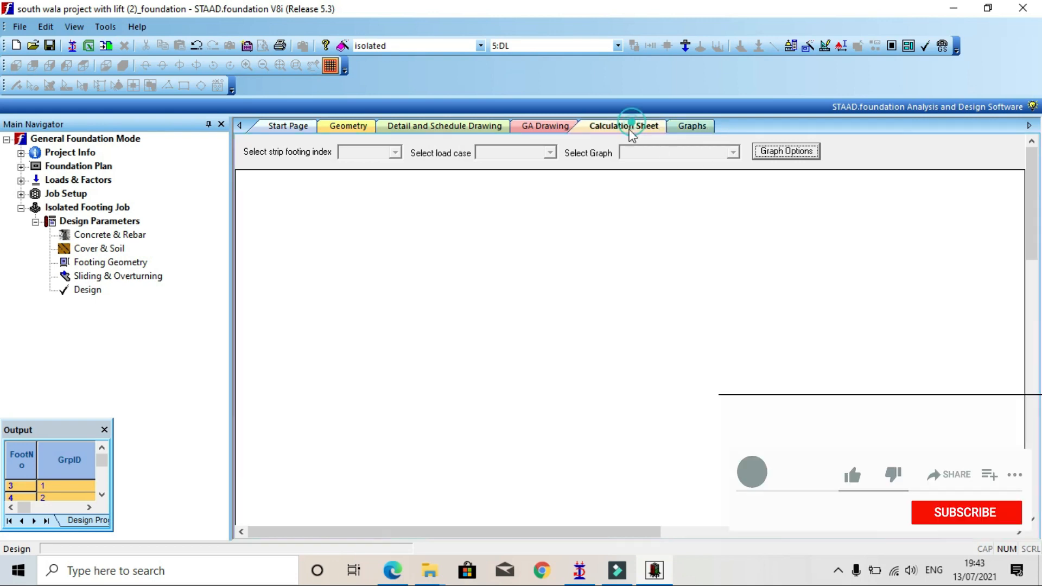
pyautogui.click(542, 127)
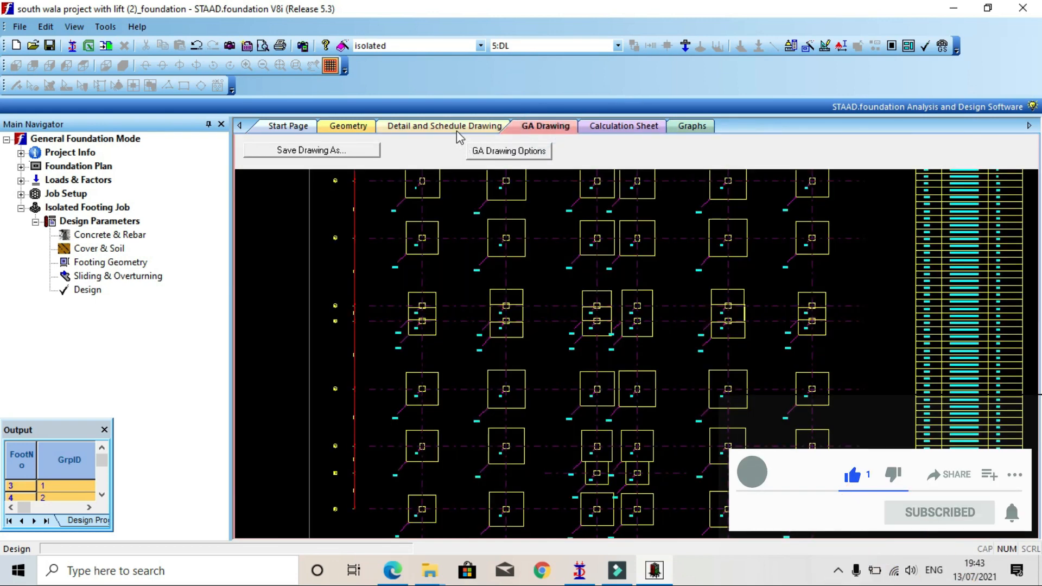
pyautogui.click(457, 132)
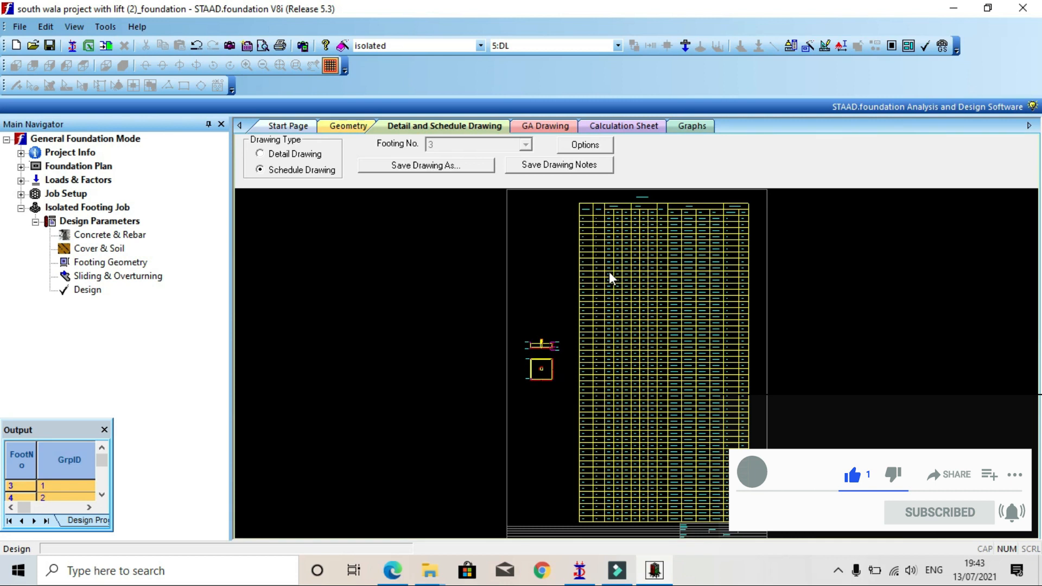